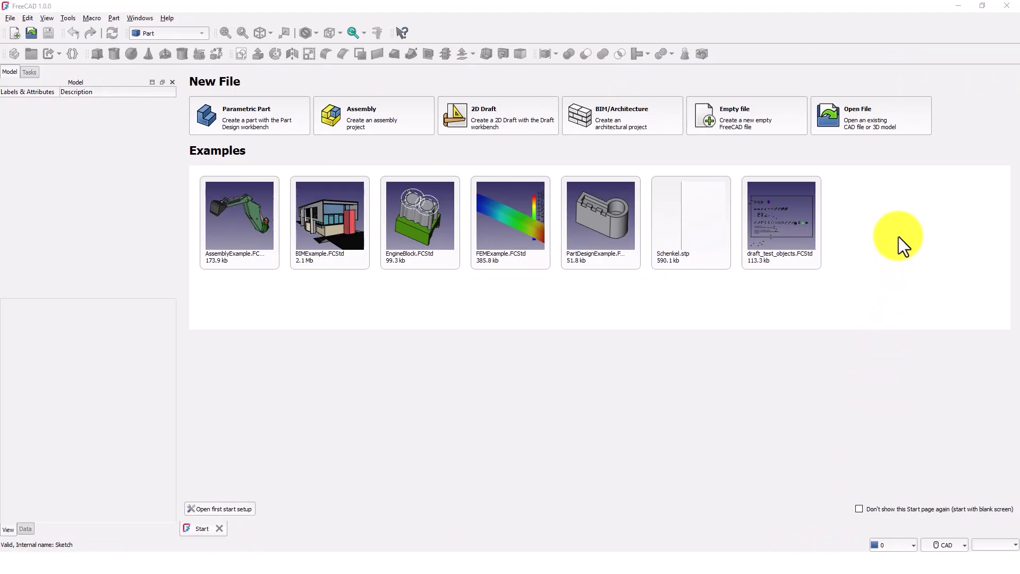
Step: Import EXAMPLE.step as a single document with no code page conversion and show the fork in isometric view
click(863, 124)
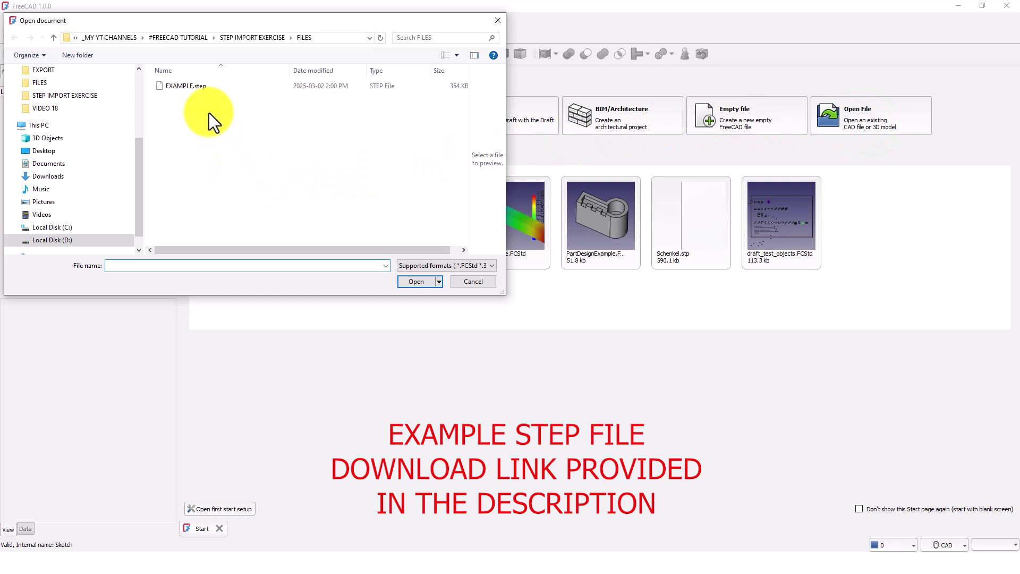
click(192, 91)
click(416, 282)
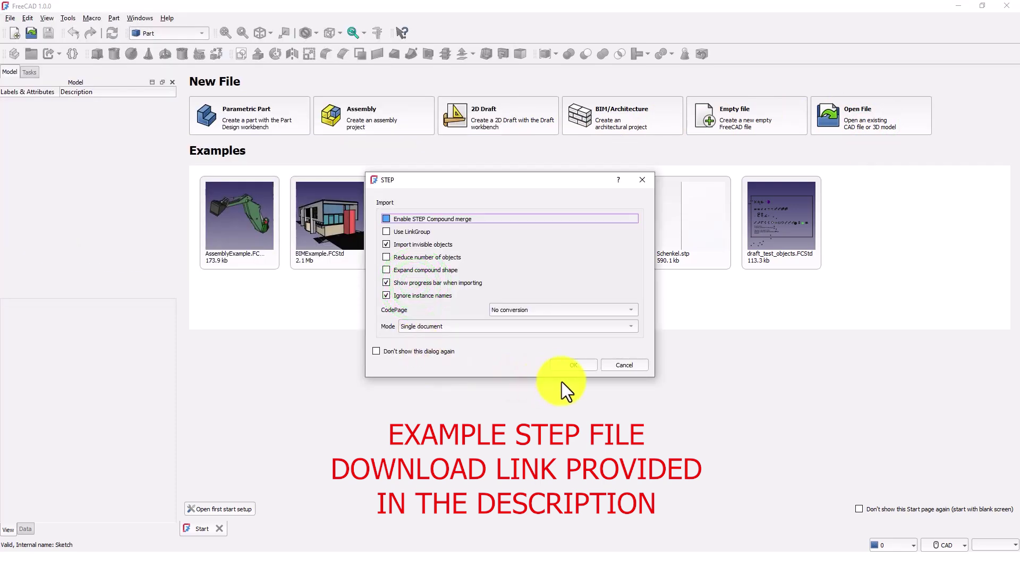
click(574, 367)
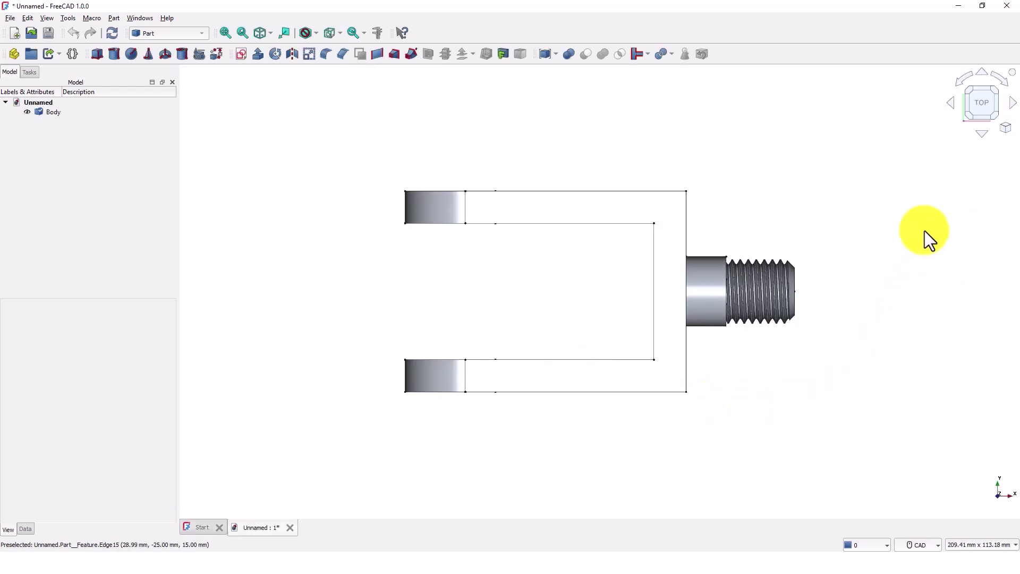
click(1007, 128)
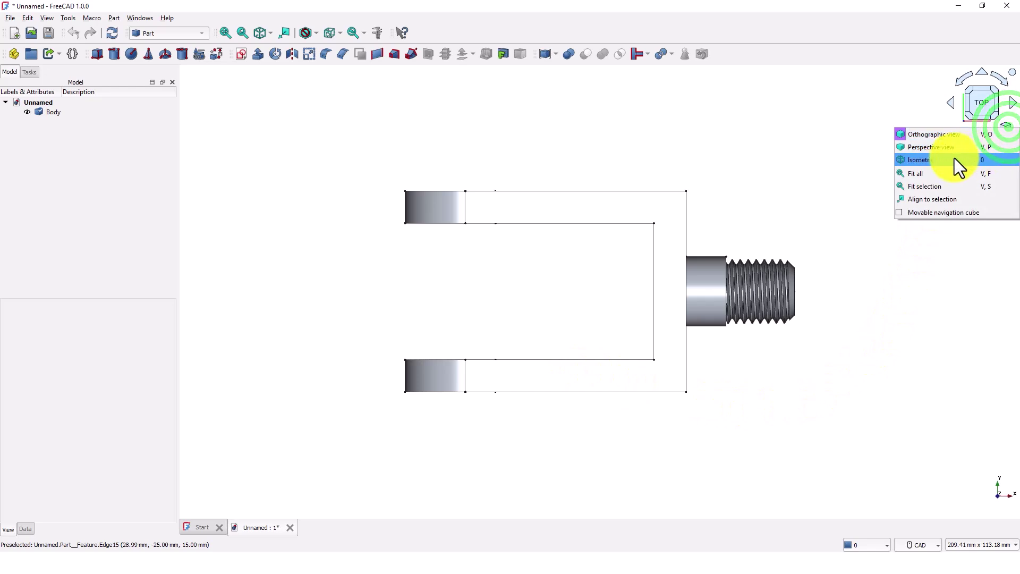
click(954, 158)
middle_drag(829, 185, 726, 194)
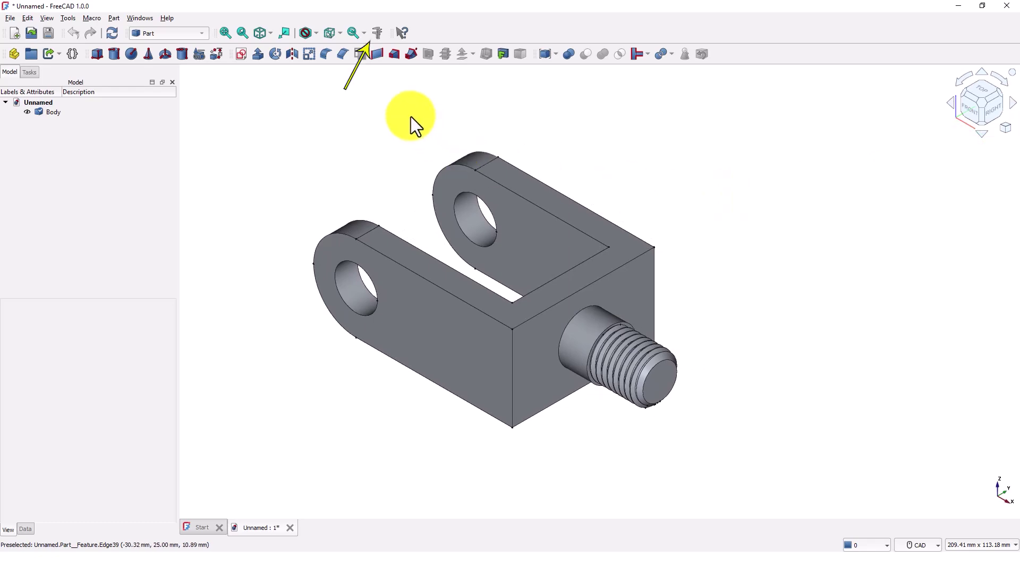
Step: Measure the length of the fork block's vertical outer corner edge, then clear the measurement
click(377, 33)
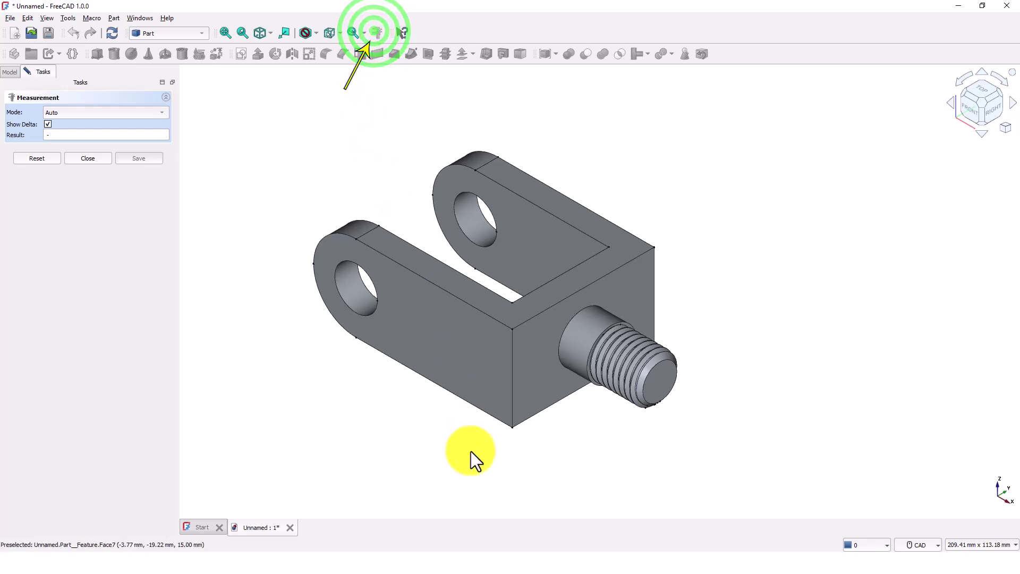
click(514, 406)
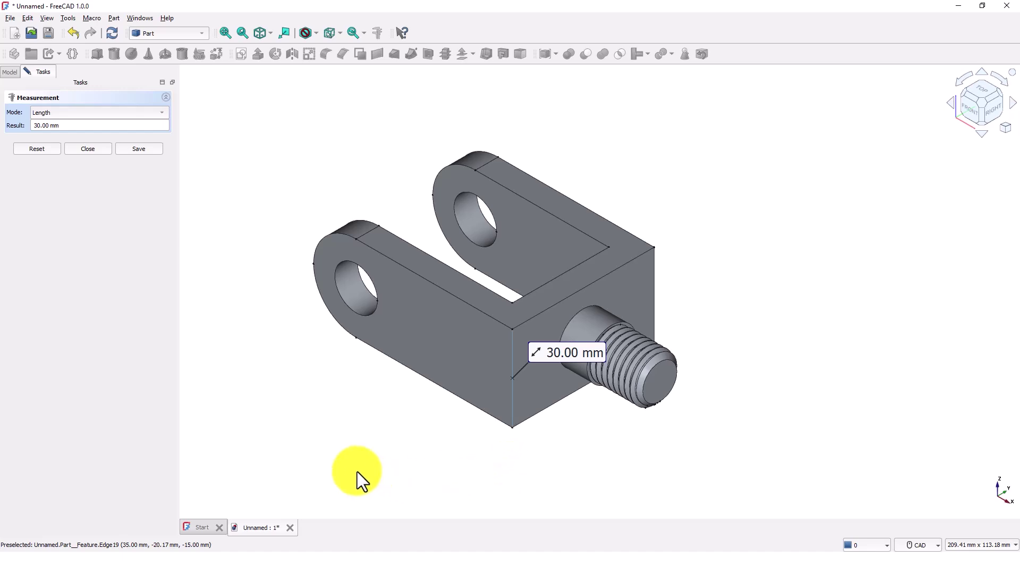
click(30, 146)
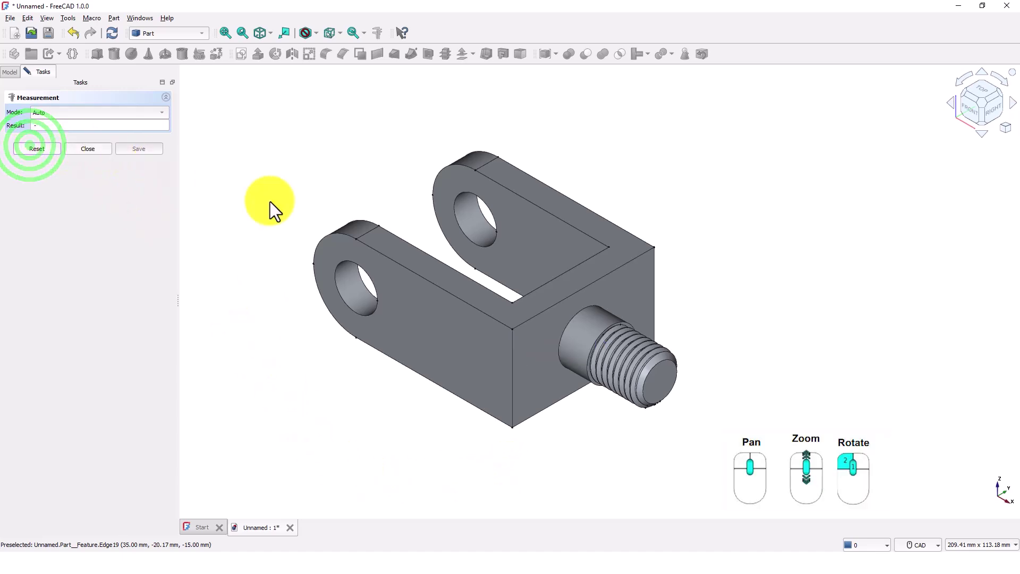
Step: Measure the length of the upper inner edge spanning the gap between the two fork arms
click(520, 298)
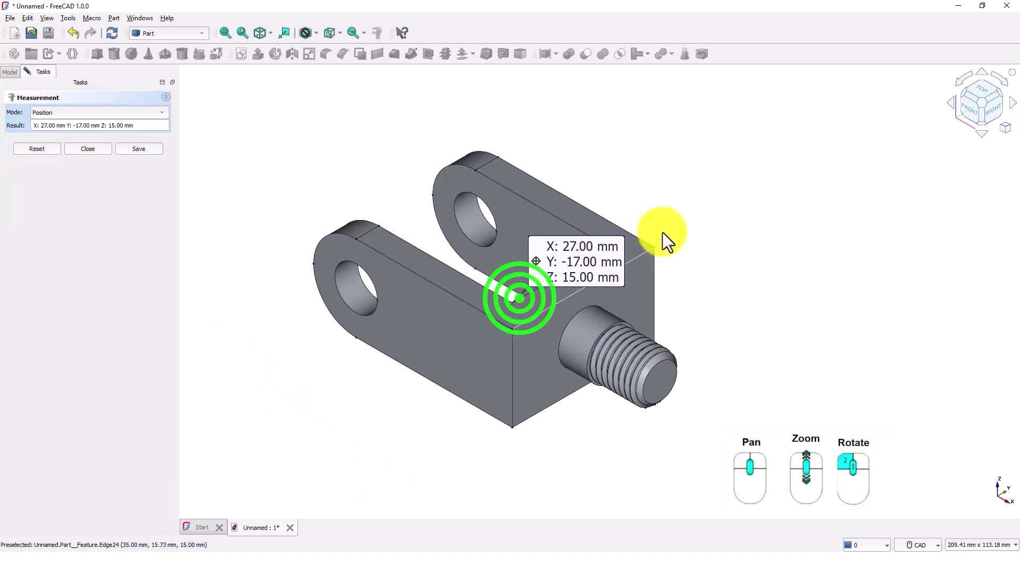
middle_drag(700, 257, 626, 244)
click(47, 149)
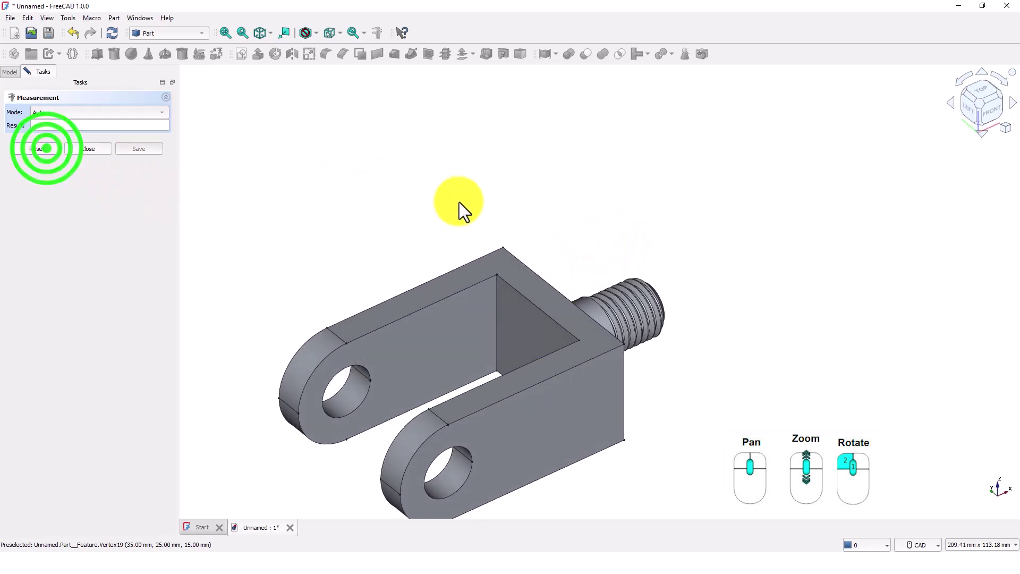
middle_drag(459, 201, 513, 205)
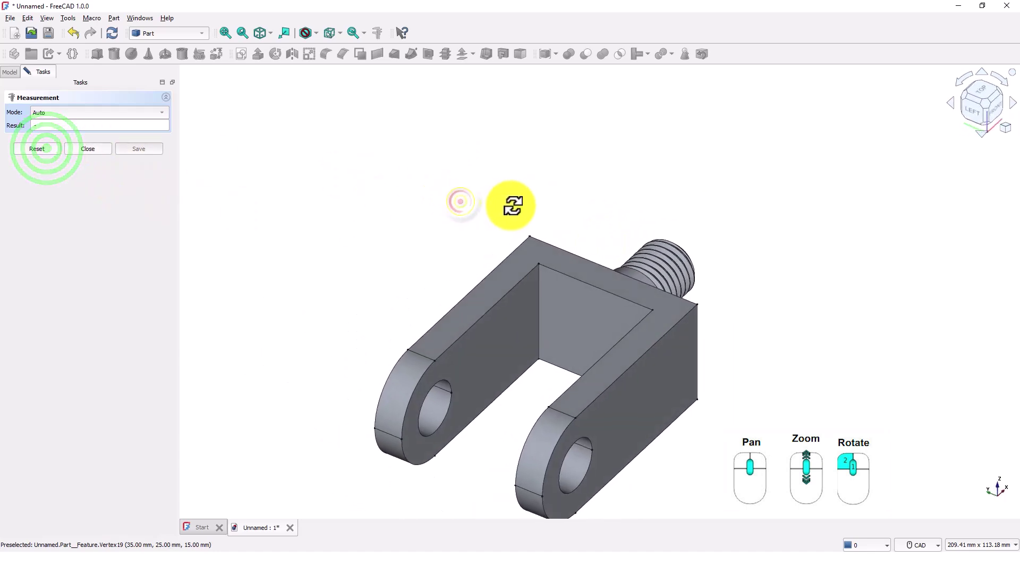
click(566, 276)
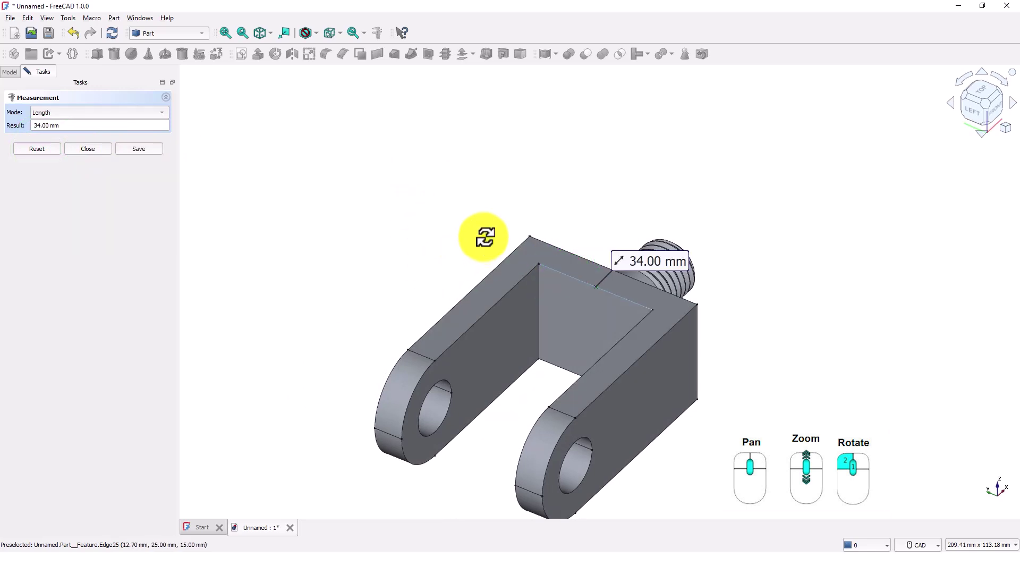
middle_drag(485, 237, 260, 250)
scroll(319, 259, up, 5)
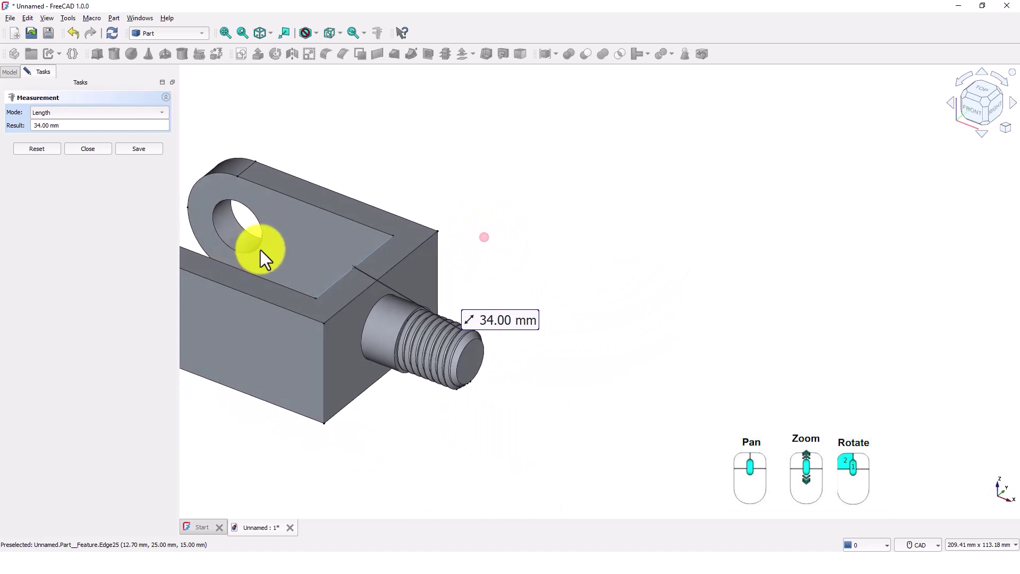
middle_drag(494, 182, 620, 217)
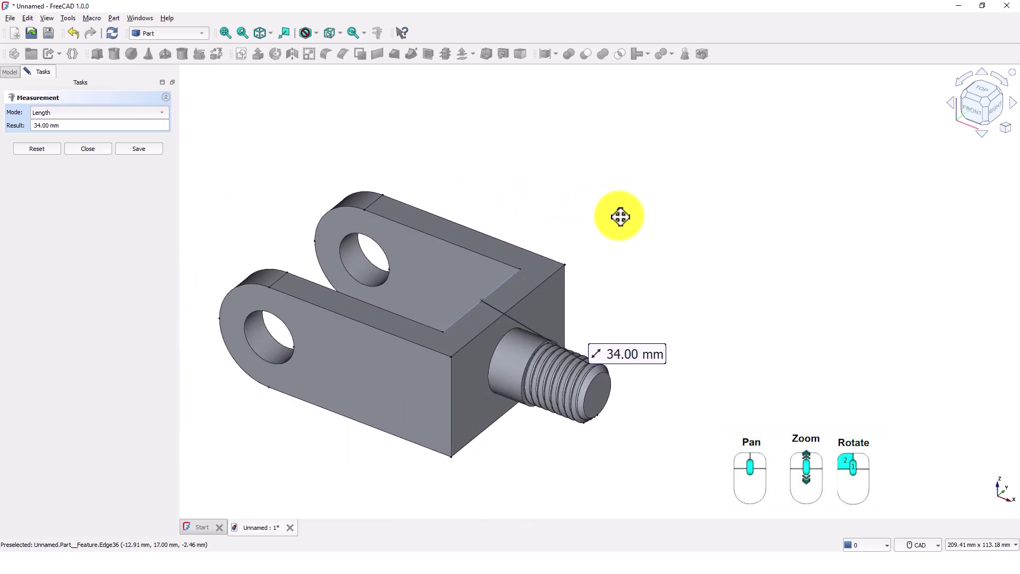
Step: Reset the measurement and measure the distance from the block's stud-side face to the end face of the threaded stud
click(37, 152)
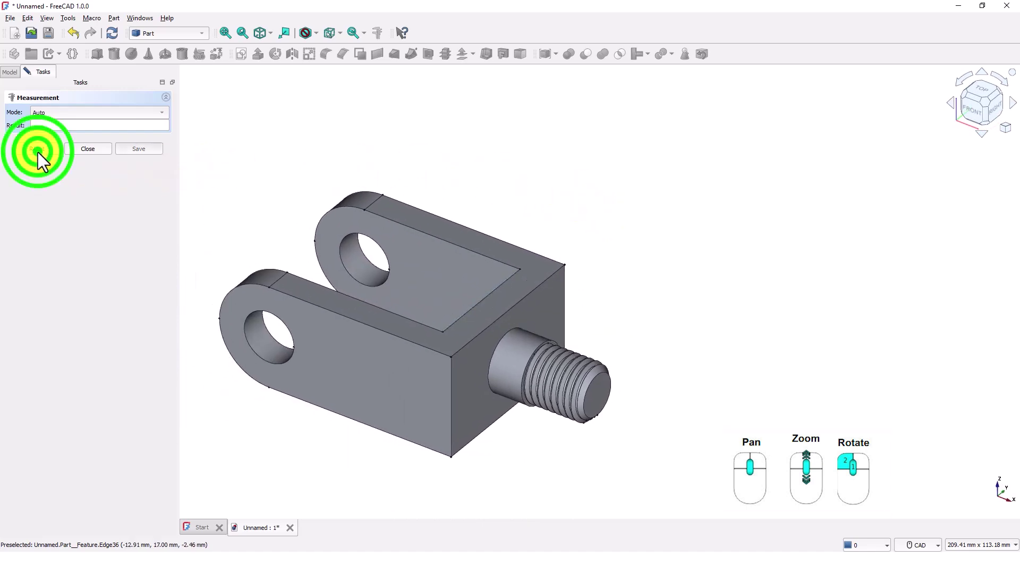
click(481, 417)
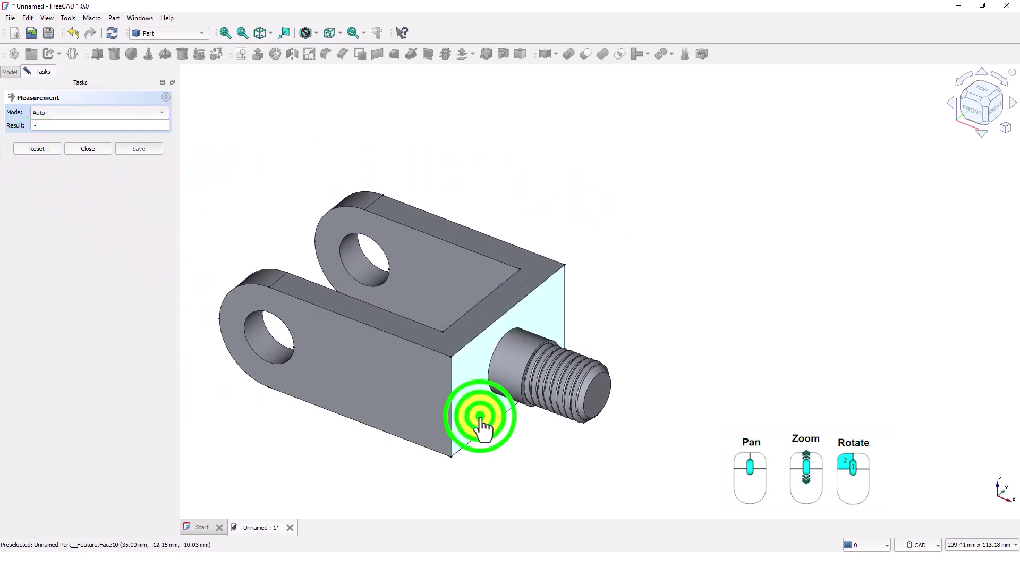
click(597, 400)
middle_drag(719, 345, 807, 338)
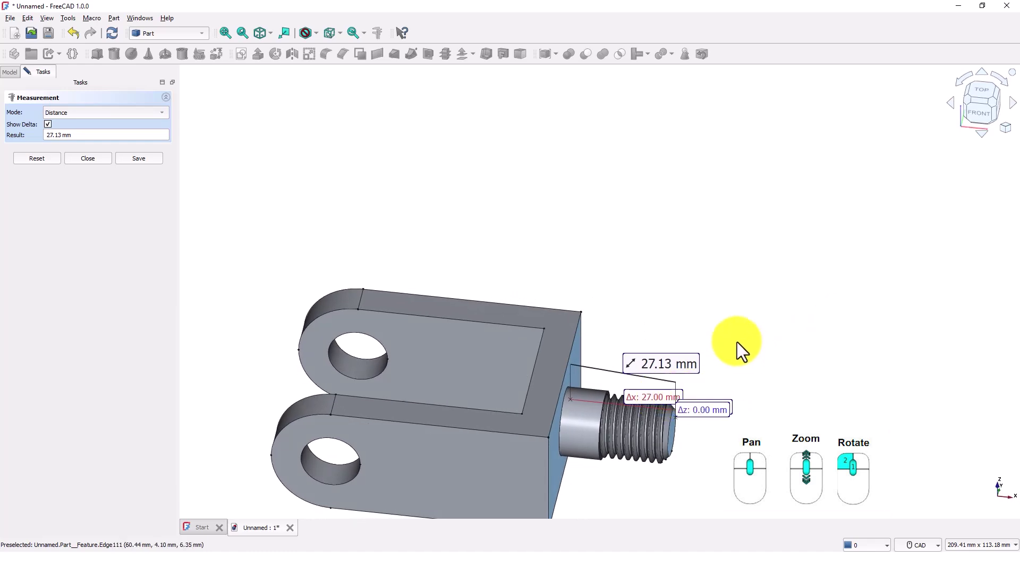
scroll(738, 342, down, 2)
mouse_move(744, 325)
middle_down()
mouse_move(681, 326)
mouse_move(735, 313)
middle_up()
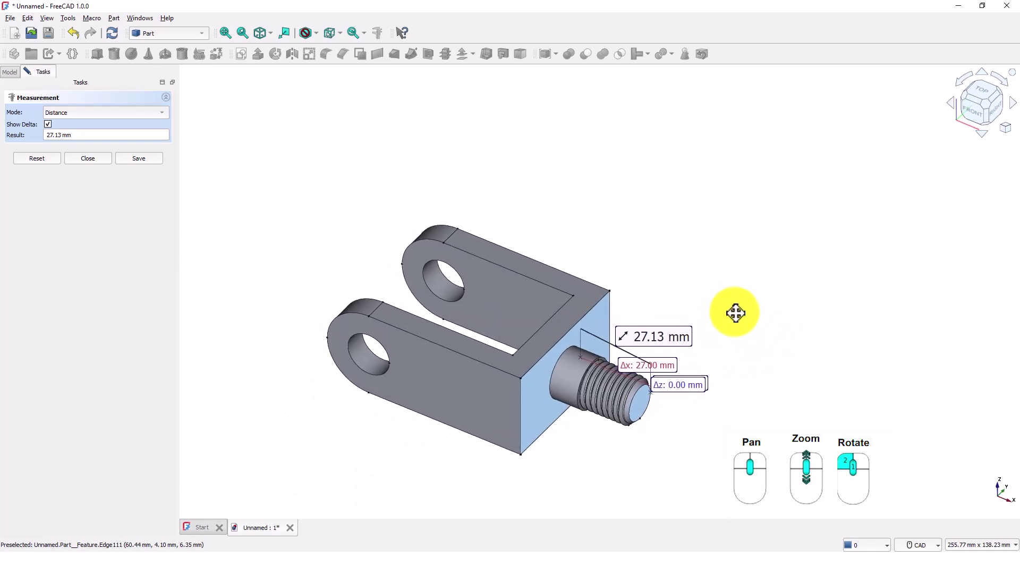
Step: Measure the distance from the block's stud-side face to the rounded end edge of a fork arm, then close the measurement
click(40, 156)
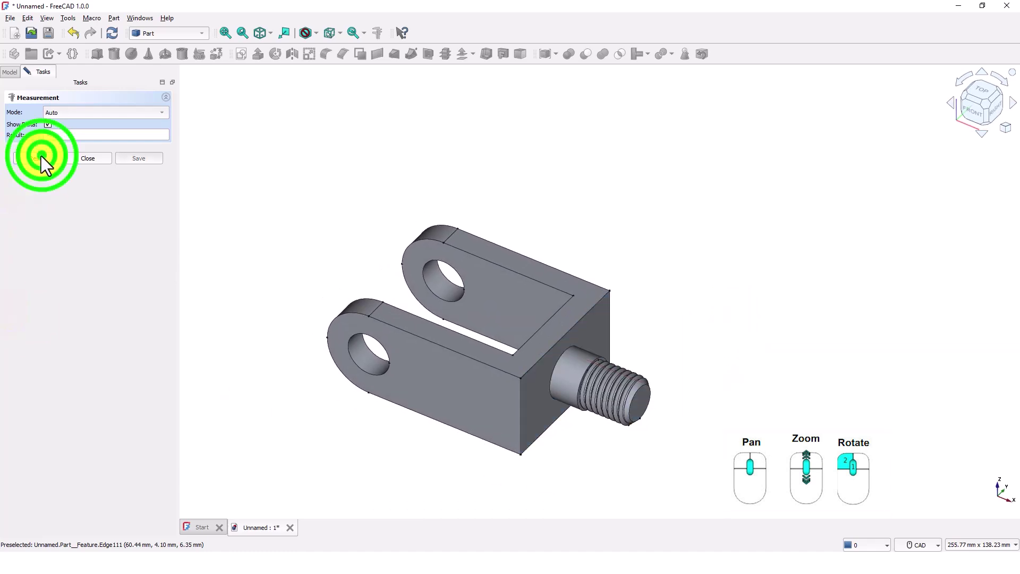
click(537, 414)
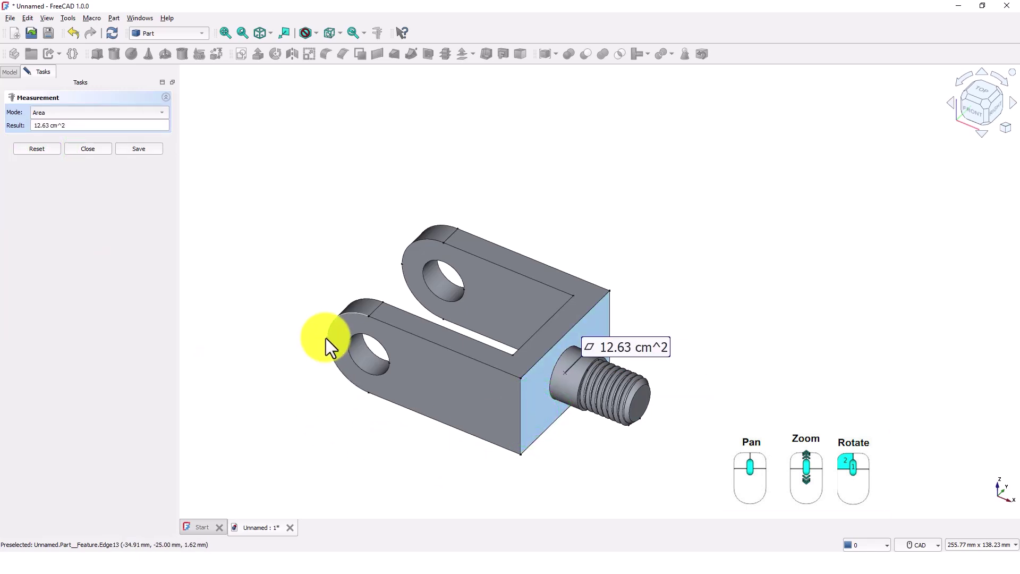
middle_drag(284, 353, 333, 324)
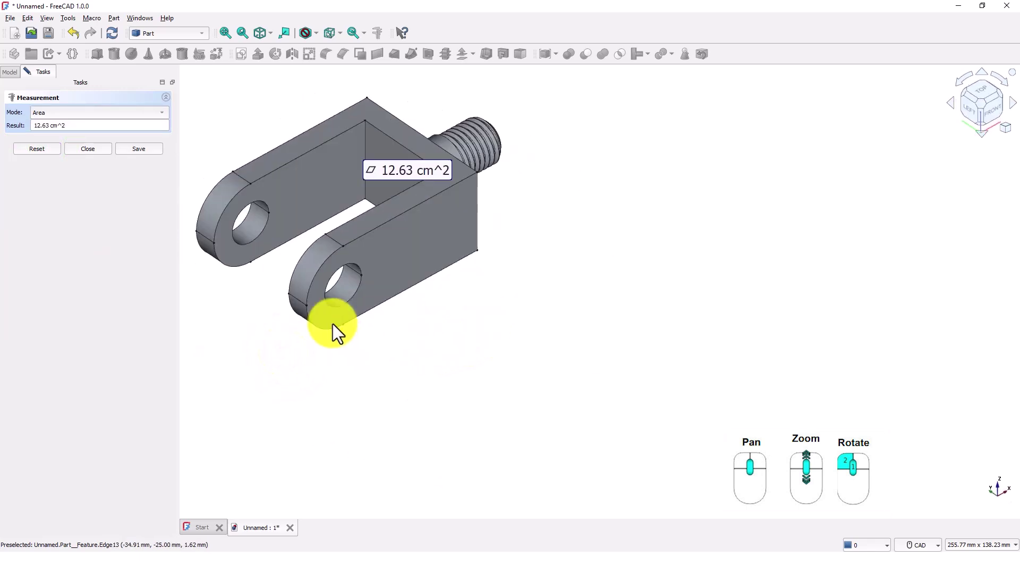
click(292, 295)
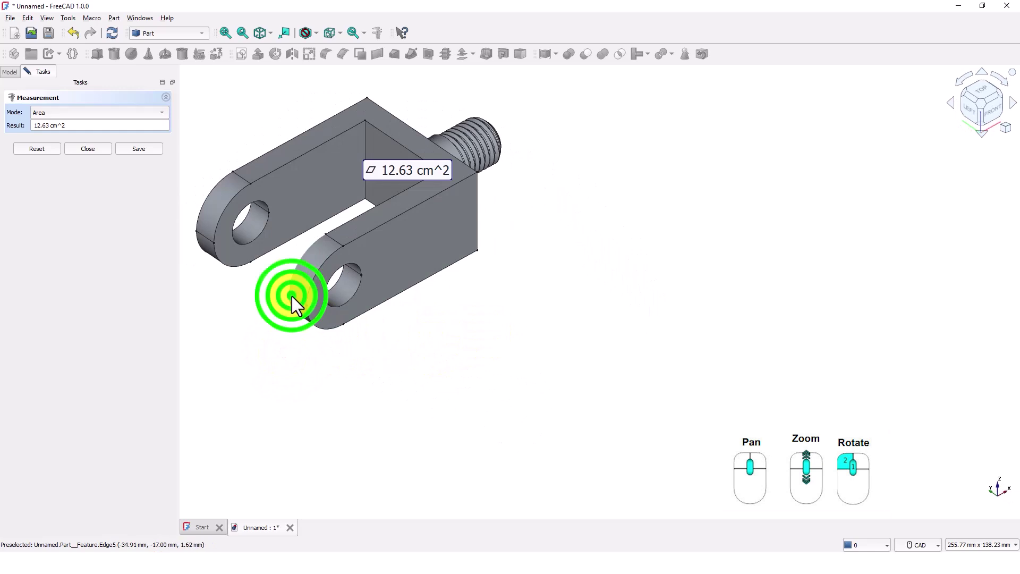
middle_drag(296, 336, 316, 404)
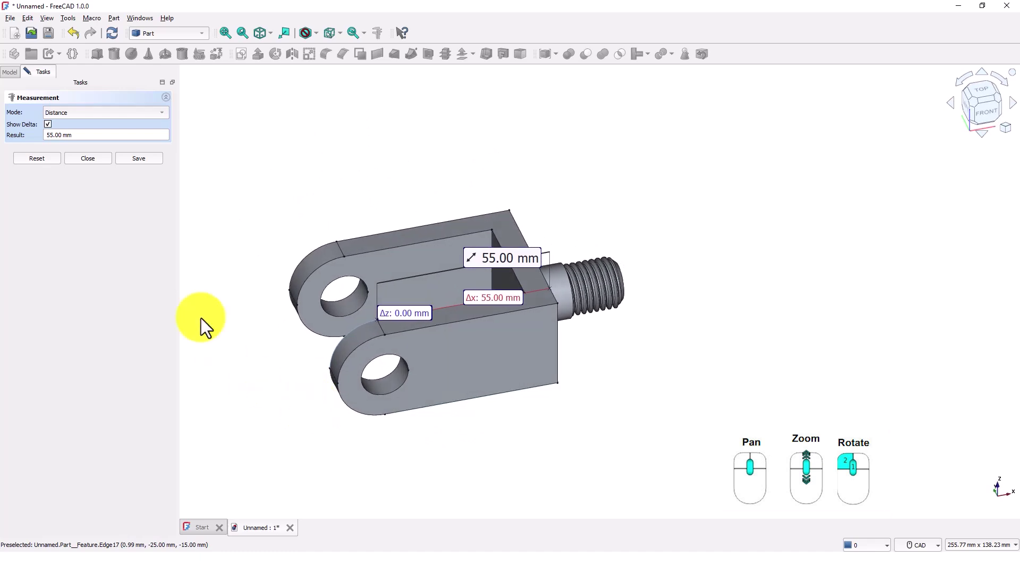
click(75, 159)
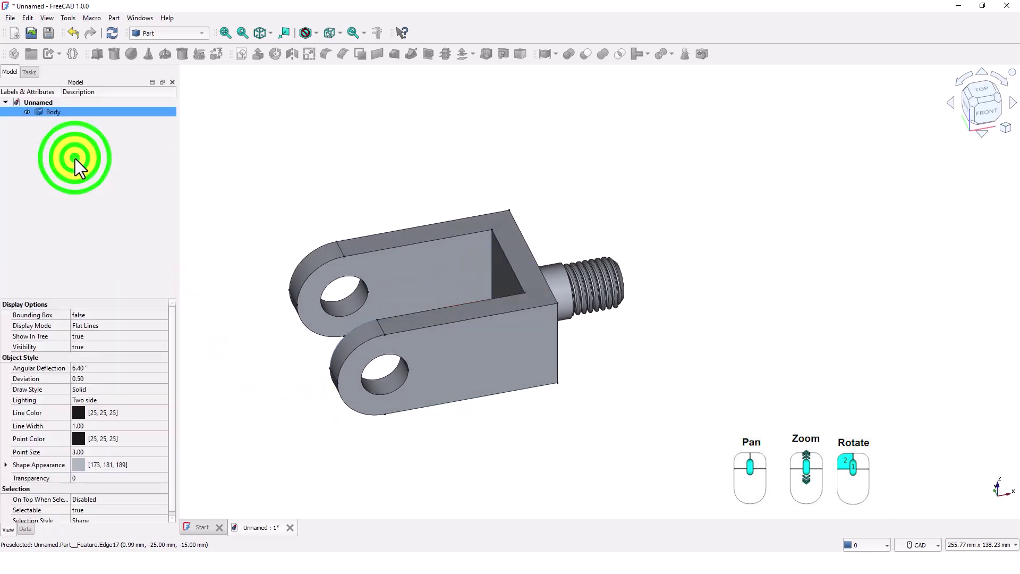
middle_drag(636, 393, 553, 417)
click(614, 387)
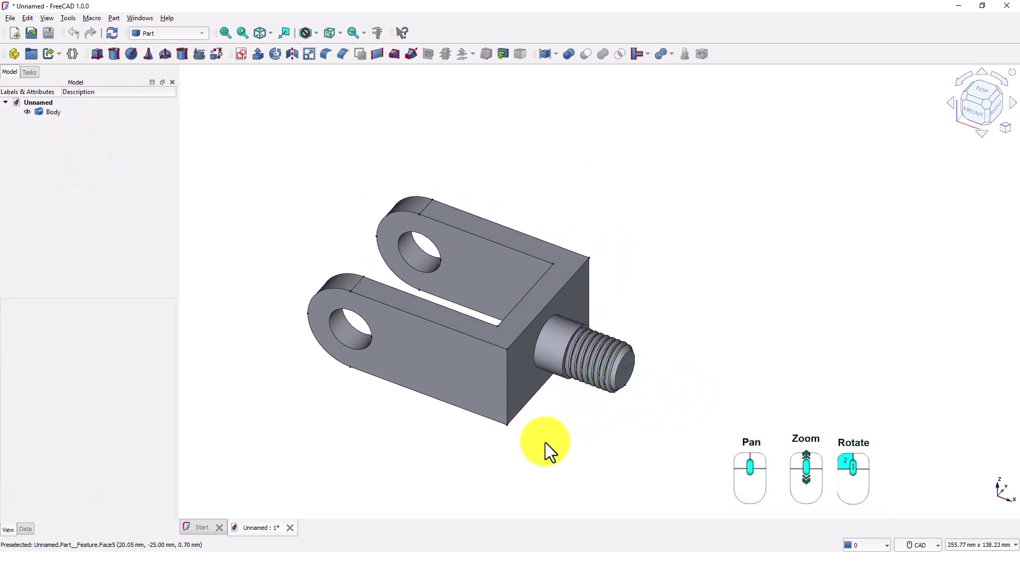
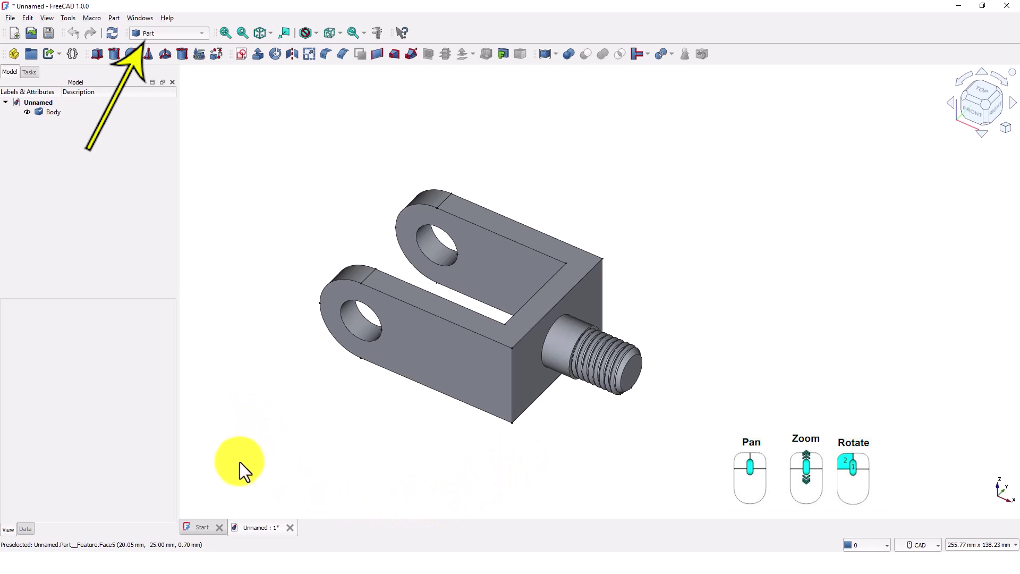
Step: Create a new sketch on the XY-Plane with a 0.00 mm offset
click(241, 54)
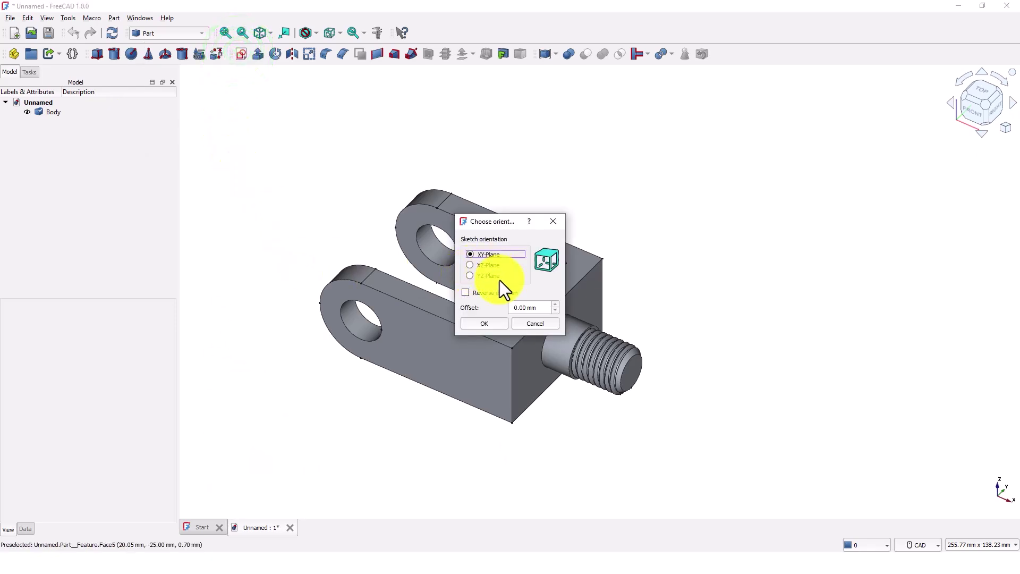
click(493, 323)
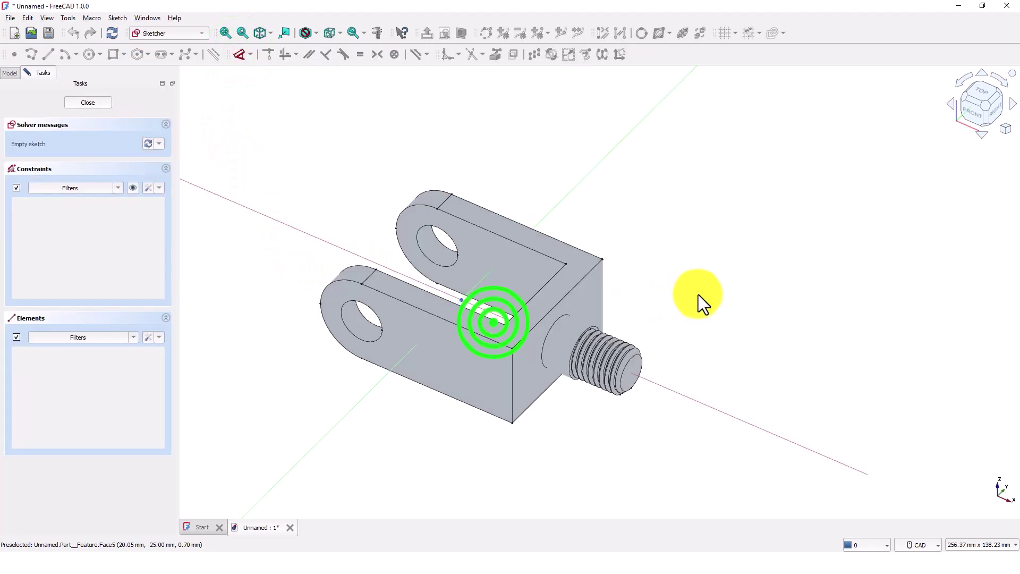
middle_drag(675, 360, 653, 377)
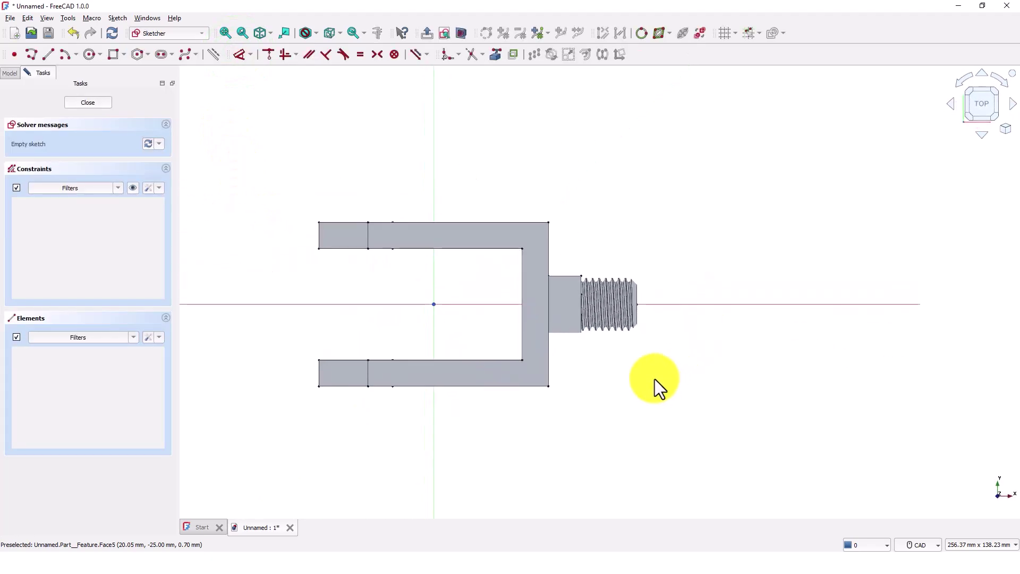
Step: Add the block's stud-side edge, where the stud meets the block, to the sketch as external geometry
scroll(577, 353, down, 2)
scroll(564, 338, up, 7)
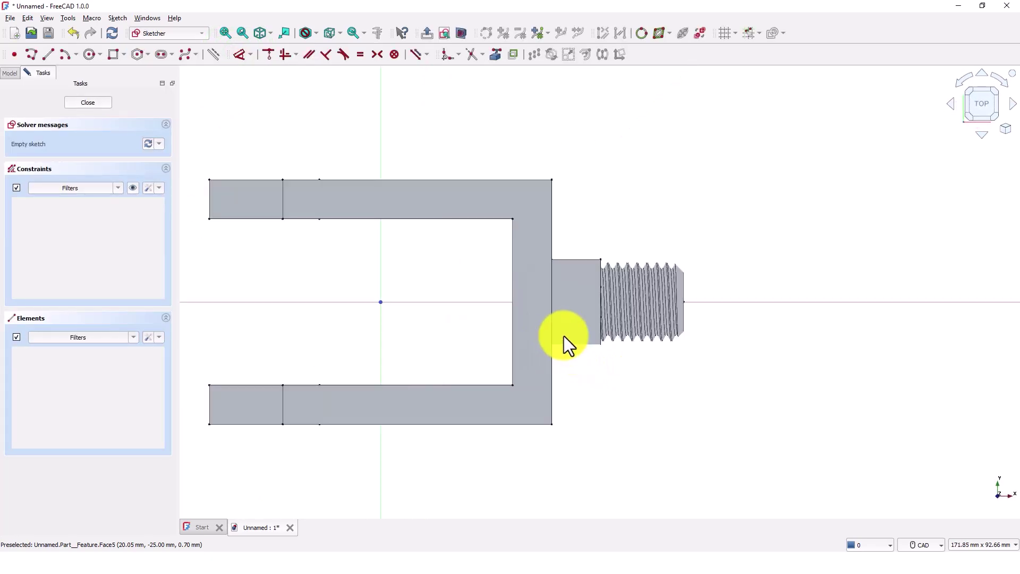
middle_drag(565, 383, 562, 433)
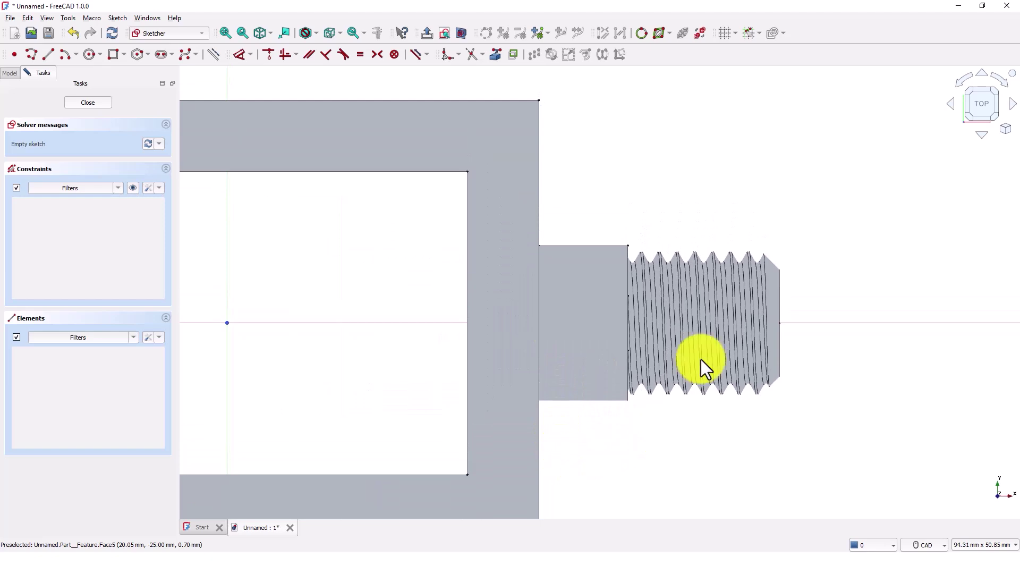
click(496, 57)
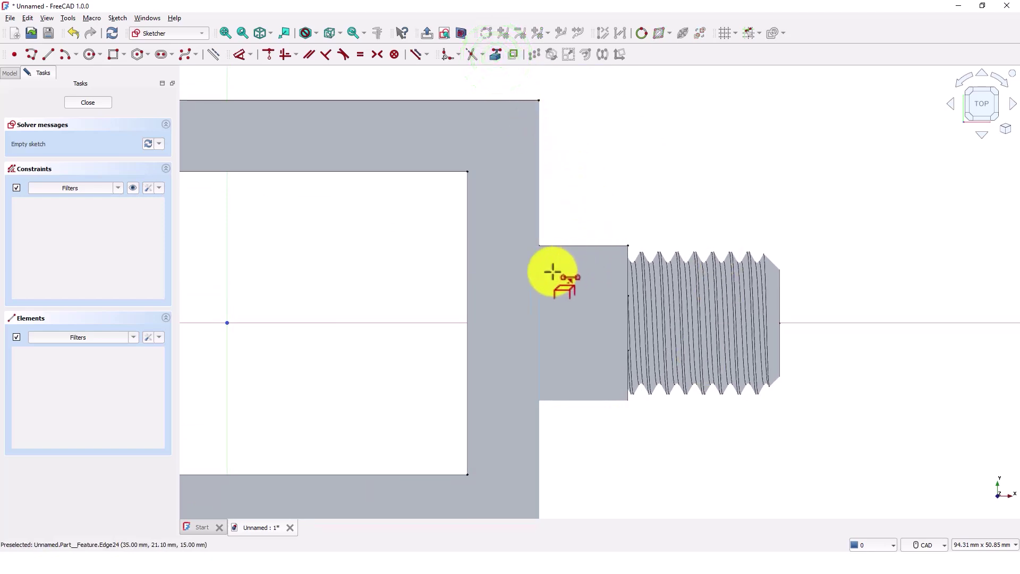
click(539, 228)
mouse_move(571, 214)
middle_down()
mouse_move(553, 189)
mouse_move(551, 202)
middle_up()
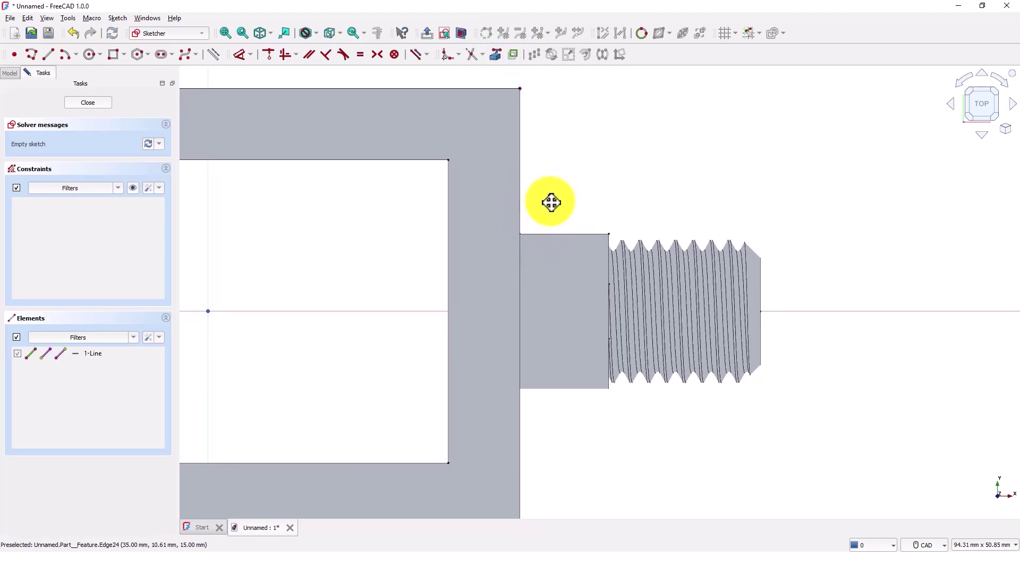
right_click(566, 158)
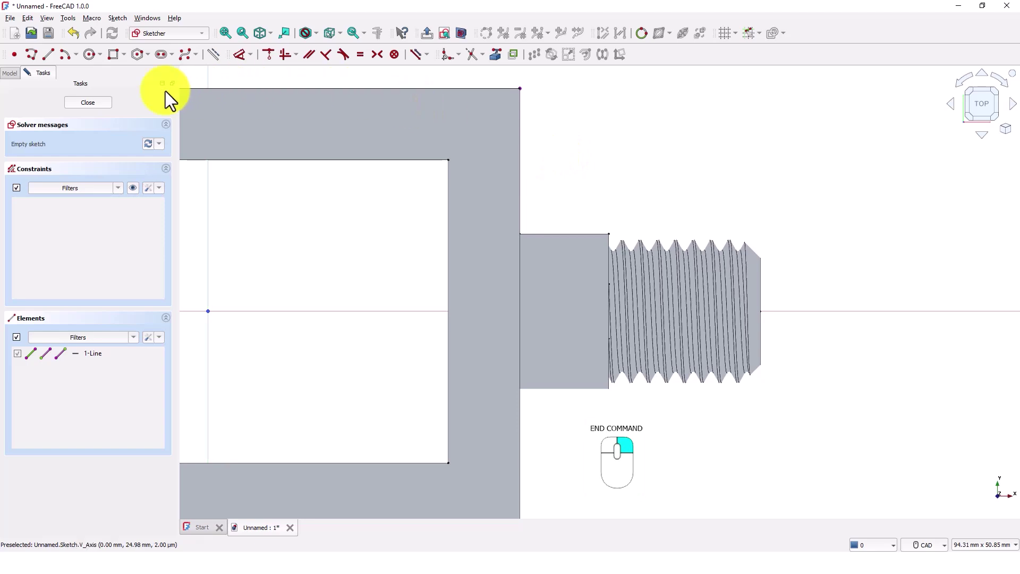
Step: Sketch a narrow rectangle about 2.32 mm wide across the stud, with its long side on the block's projected stud-side edge
click(111, 57)
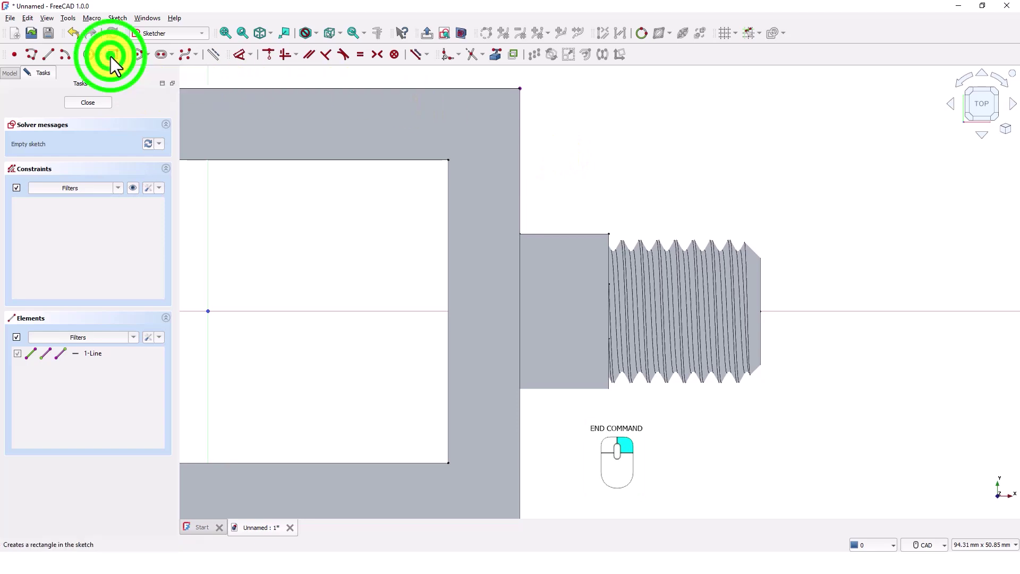
click(521, 185)
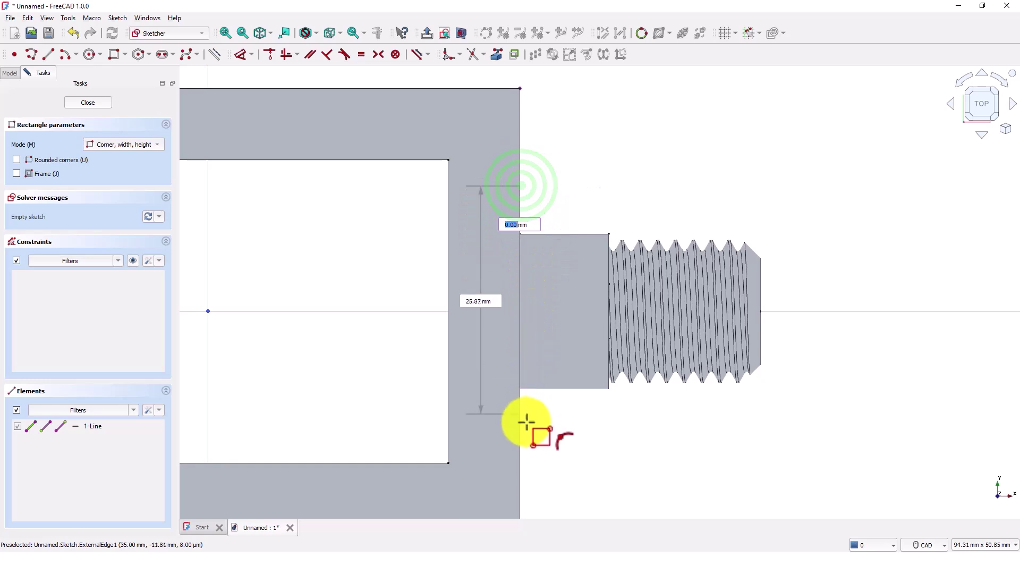
click(540, 463)
right_click(552, 437)
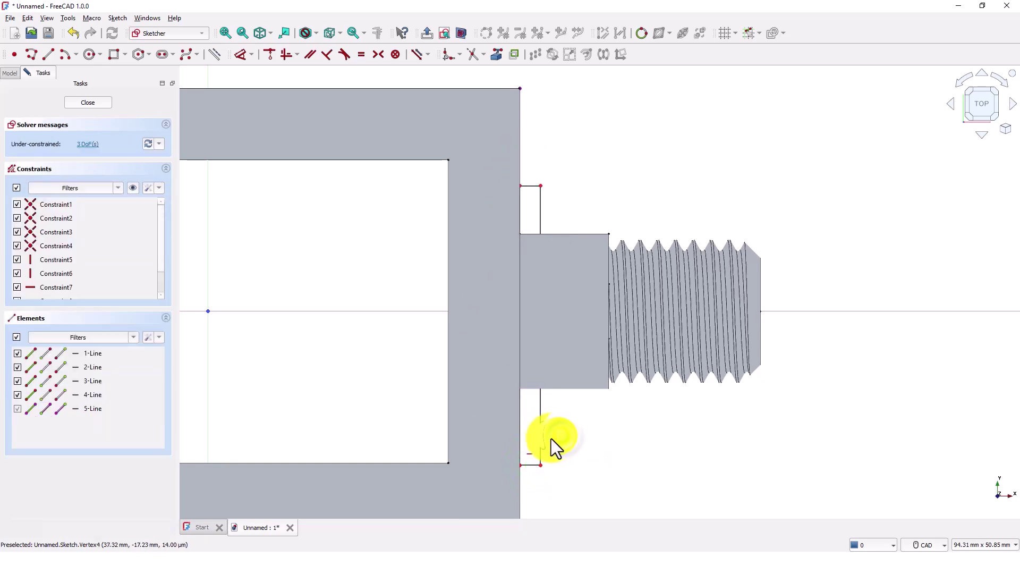
Step: Set the rectangle's width to 2 mm and close the sketch
click(245, 54)
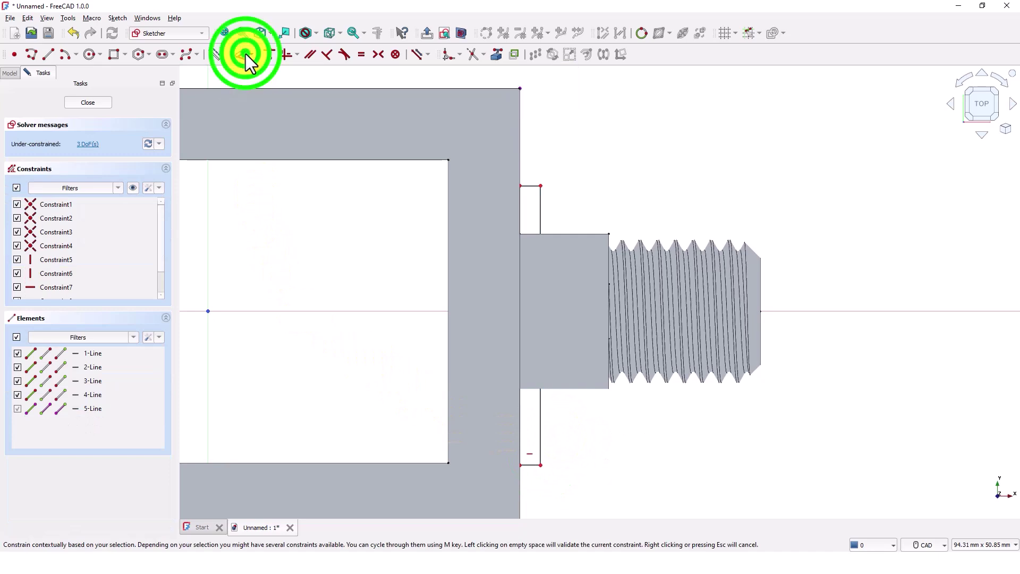
click(528, 185)
click(580, 156)
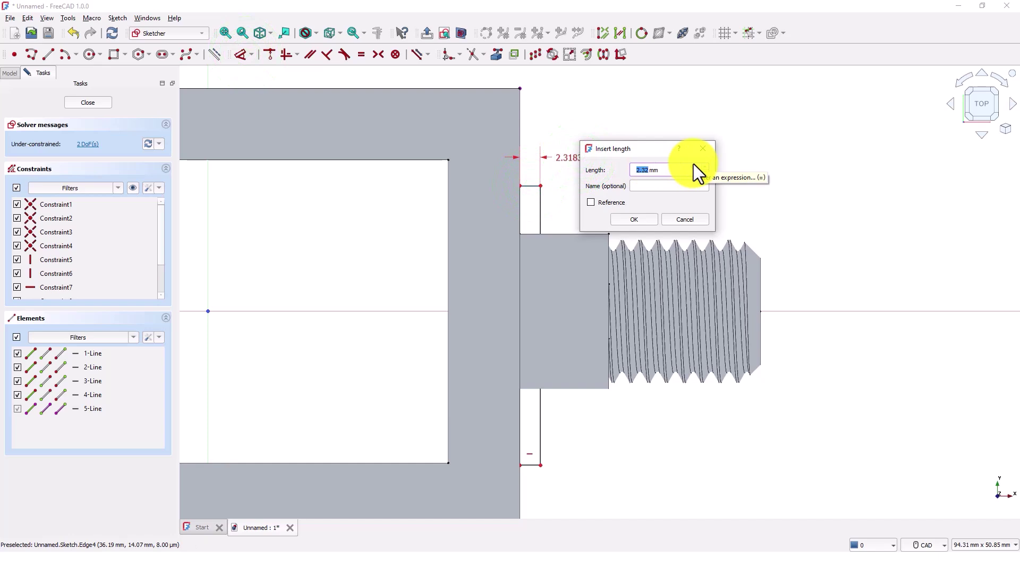
text(2)
key(Return)
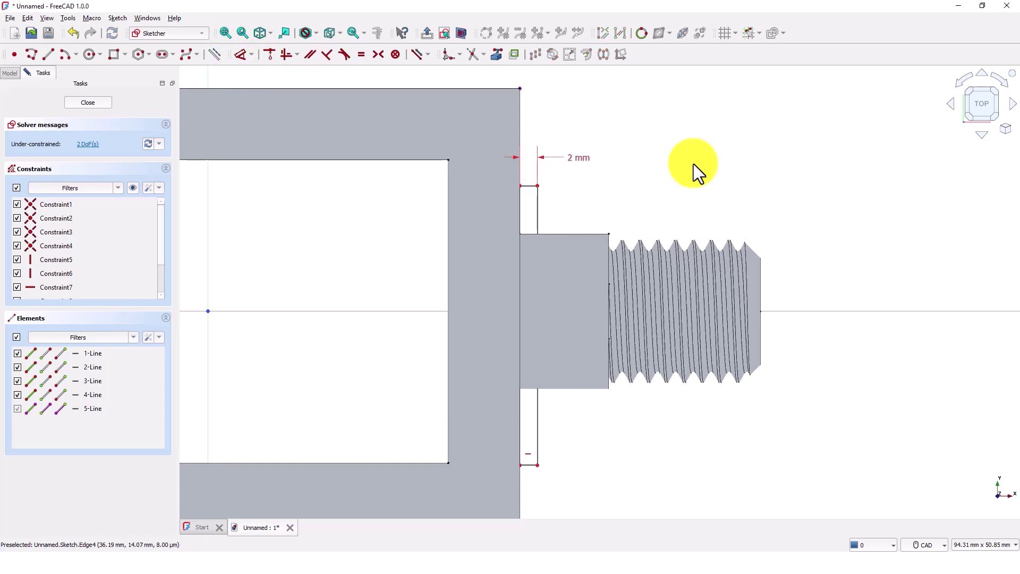
right_click(654, 177)
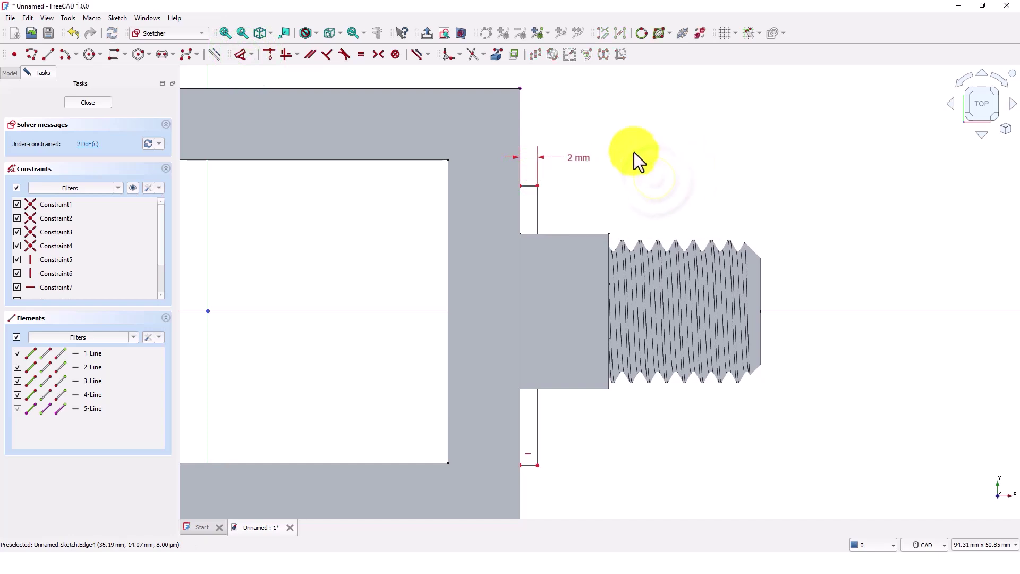
click(107, 102)
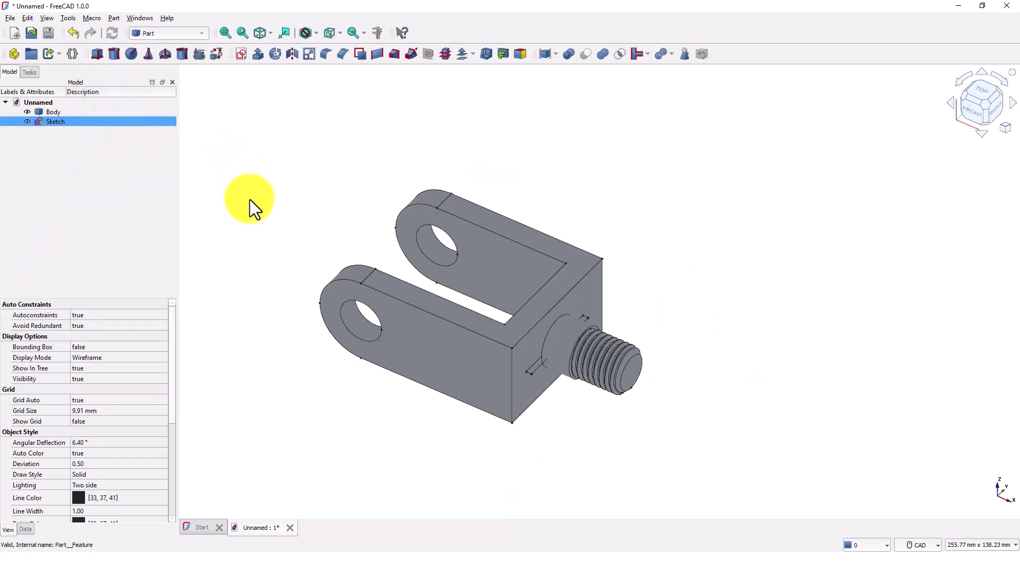
Step: Extrude the rectangle sketch 40 mm along its normal as a symmetric solid
middle_drag(280, 216, 270, 199)
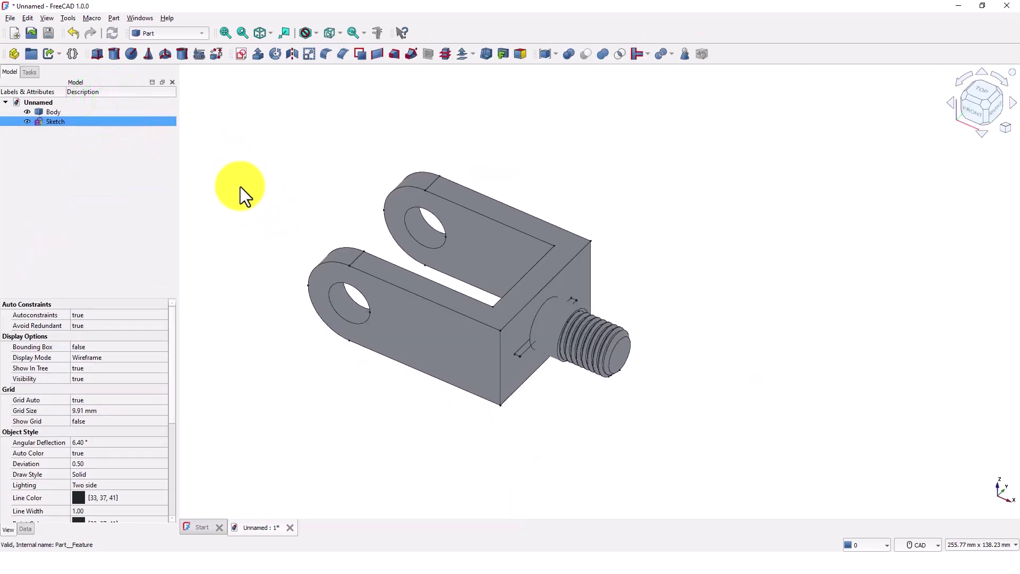
click(258, 54)
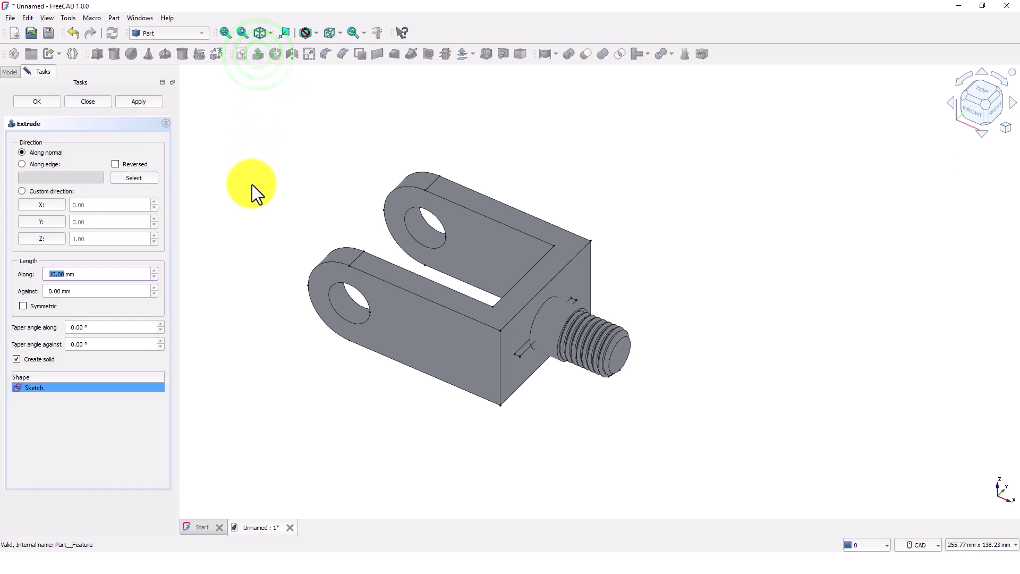
drag(103, 273, 25, 273)
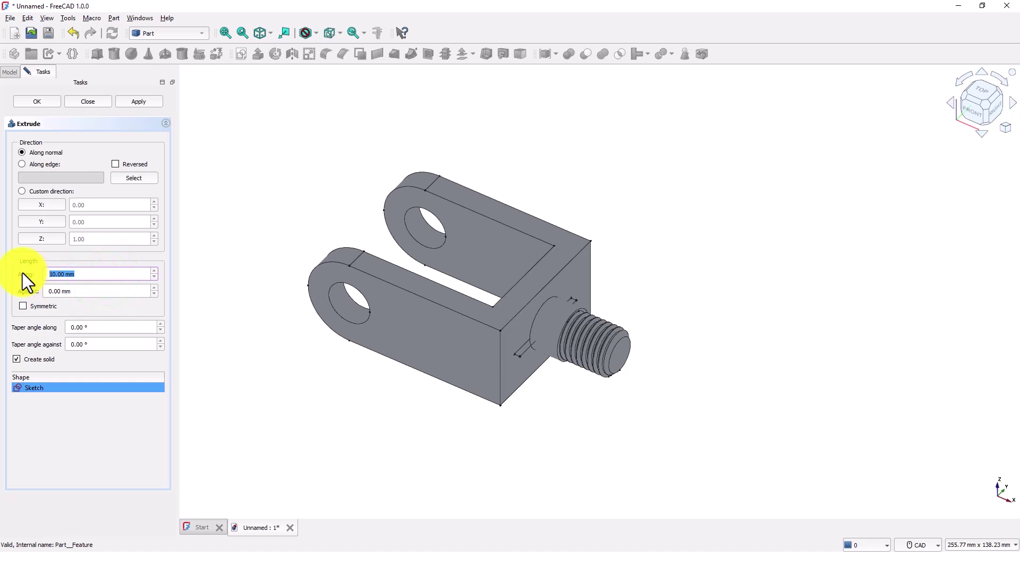
text(40)
click(22, 306)
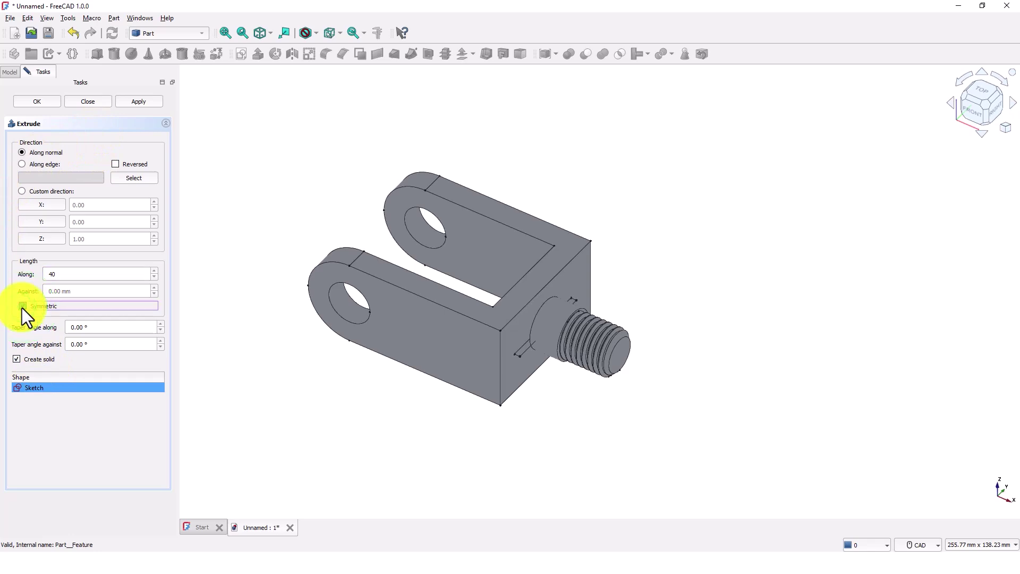
click(41, 103)
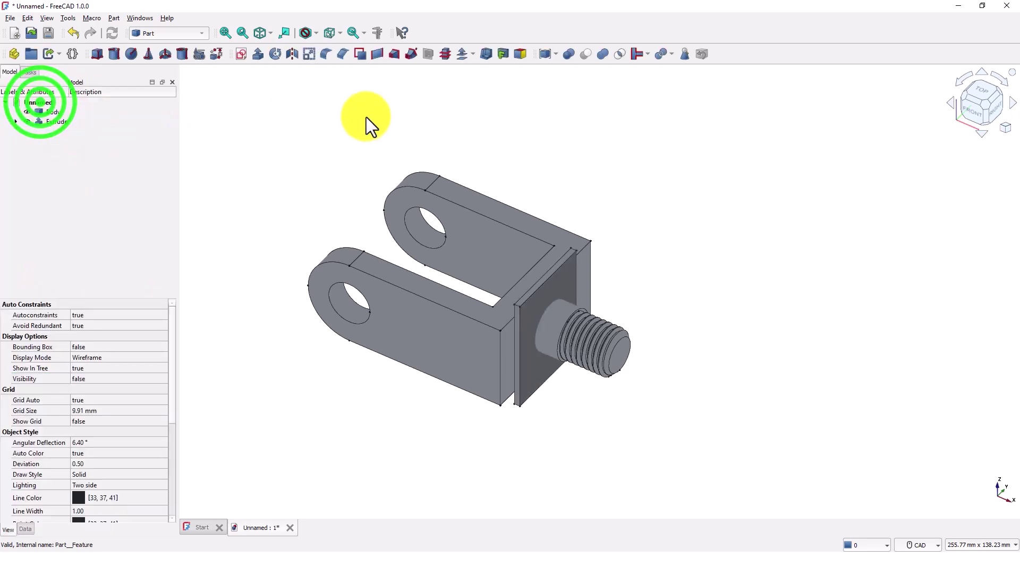
Step: Cut the extruded plate from the fork body with a Boolean cut
mouse_move(657, 237)
middle_down()
mouse_move(745, 217)
mouse_move(649, 234)
middle_up()
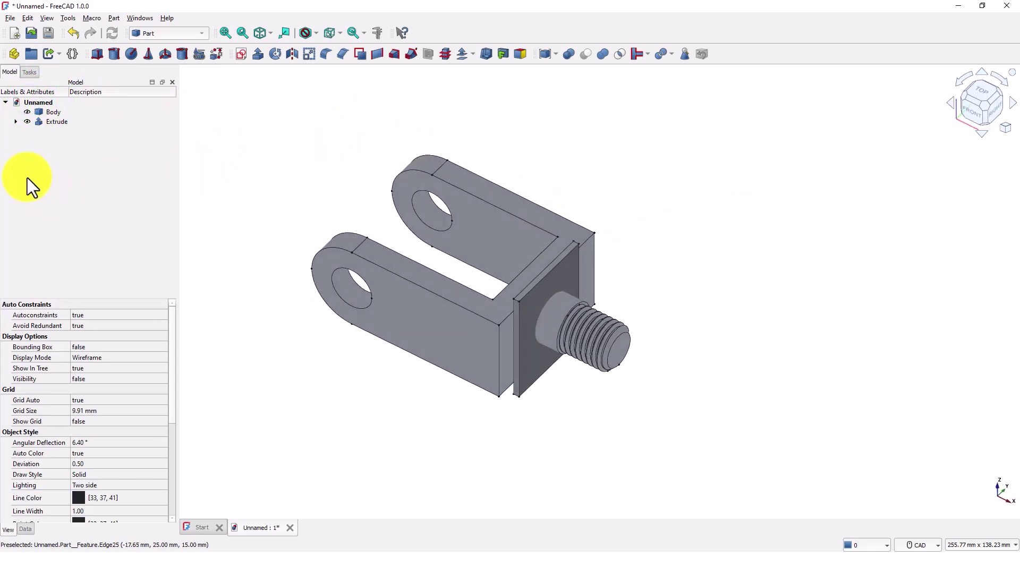
ctrl+click(50, 112)
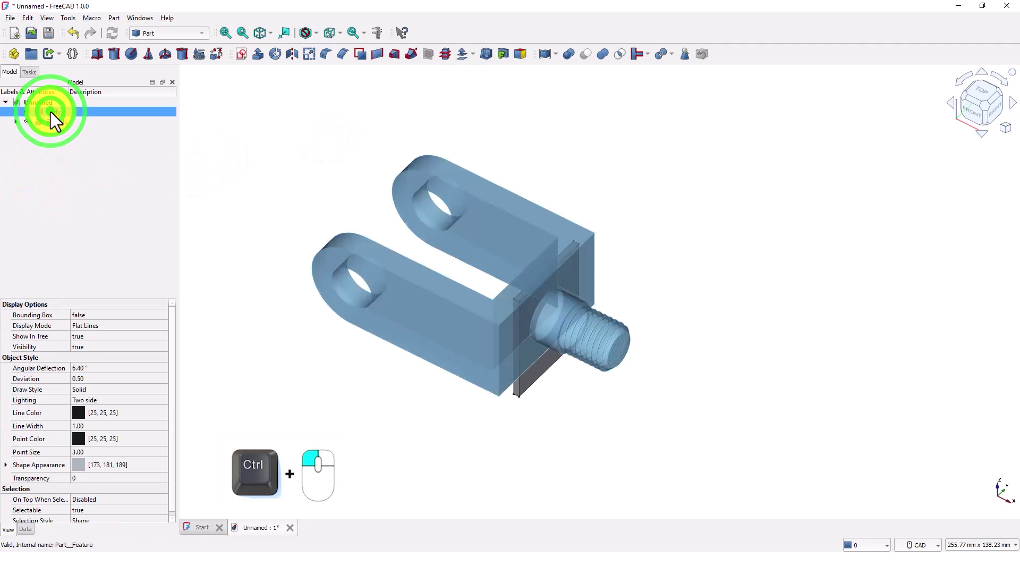
ctrl+click(56, 122)
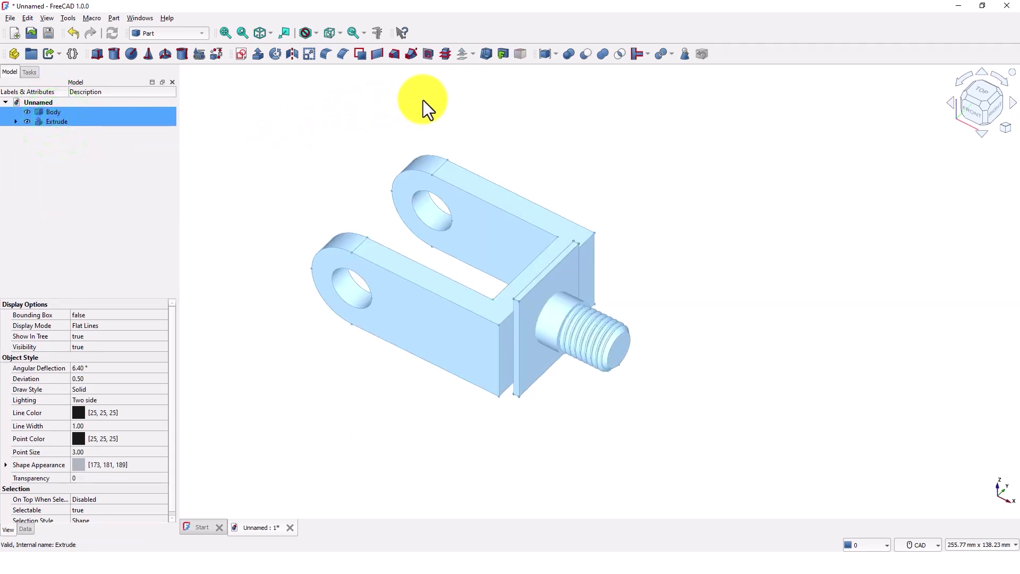
click(583, 58)
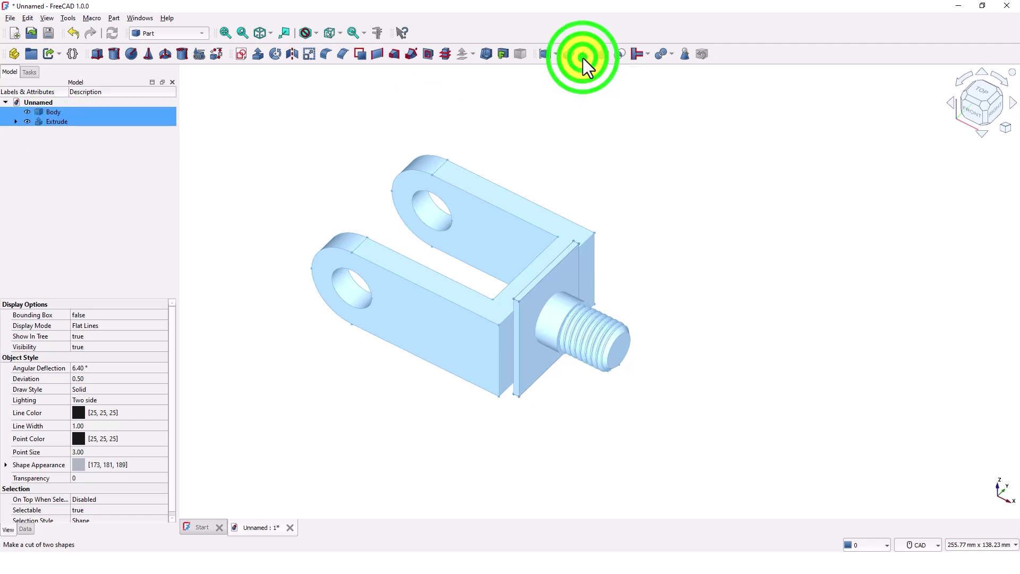
Step: Examine the cut between the block and the stud from above and at an angle, and show the cut's source objects
middle_drag(645, 260, 750, 276)
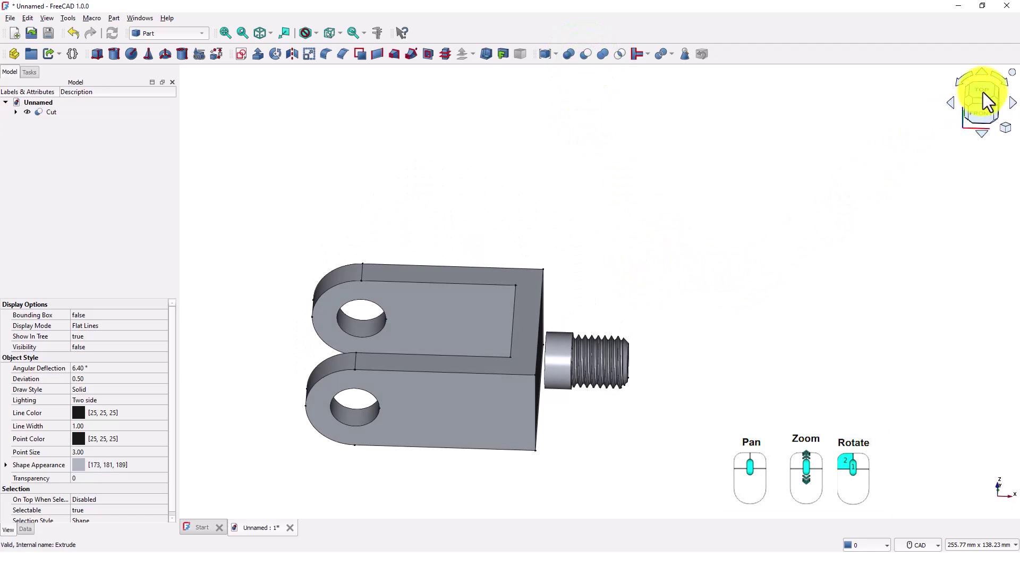
click(982, 93)
scroll(565, 341, down, 1)
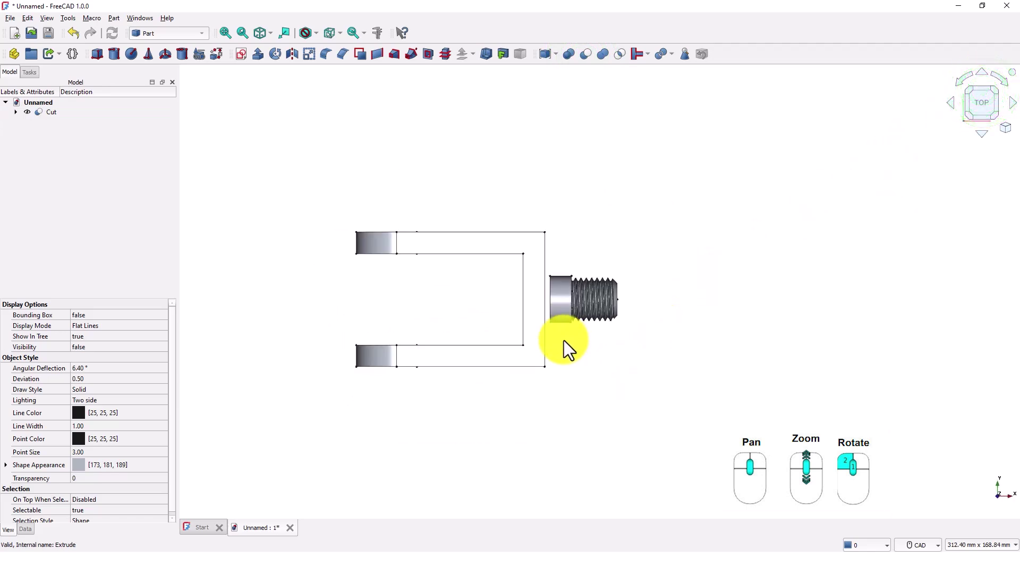
scroll(564, 340, up, 3)
scroll(626, 378, down, 3)
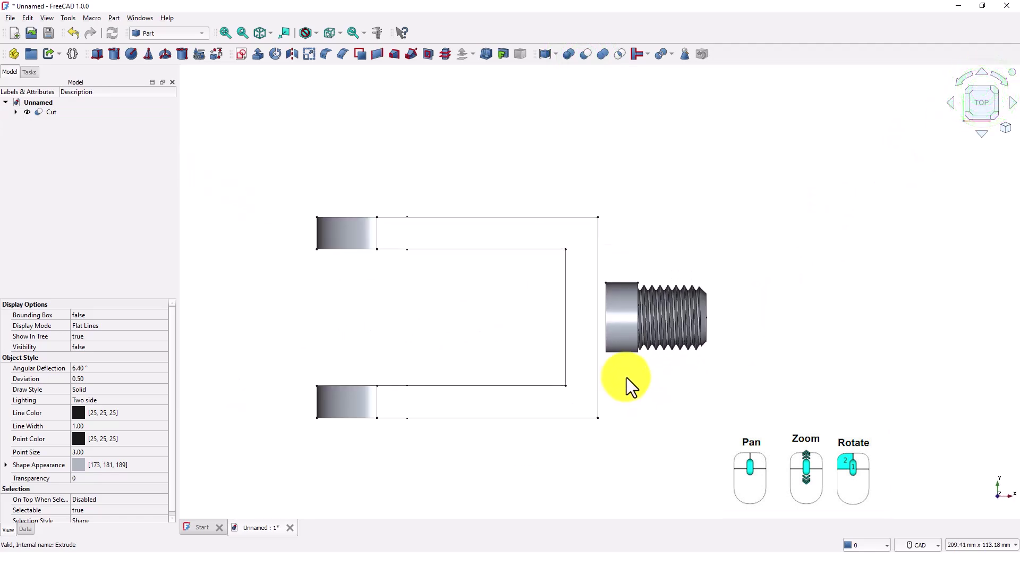
key(0)
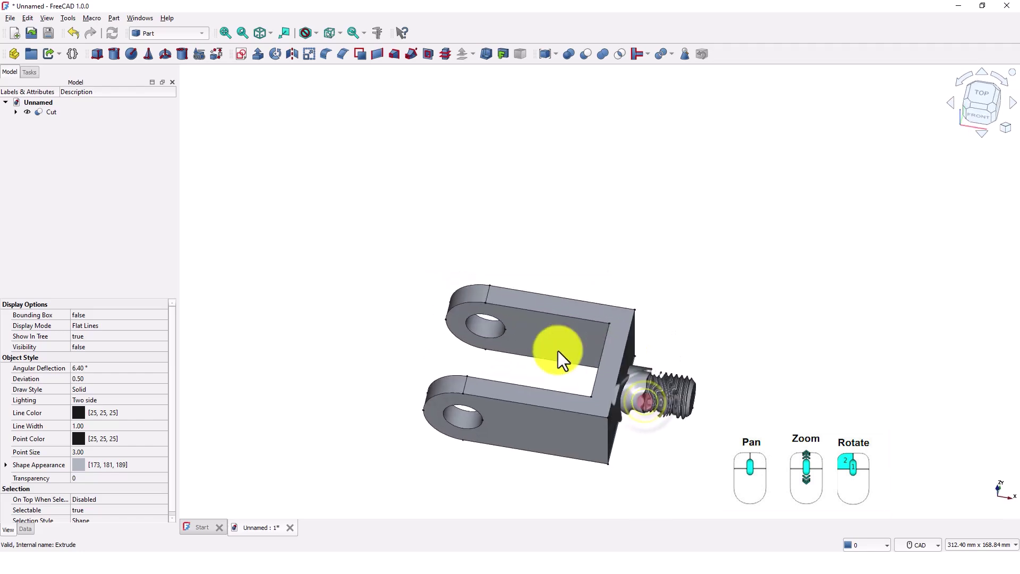
middle_drag(685, 300, 572, 234)
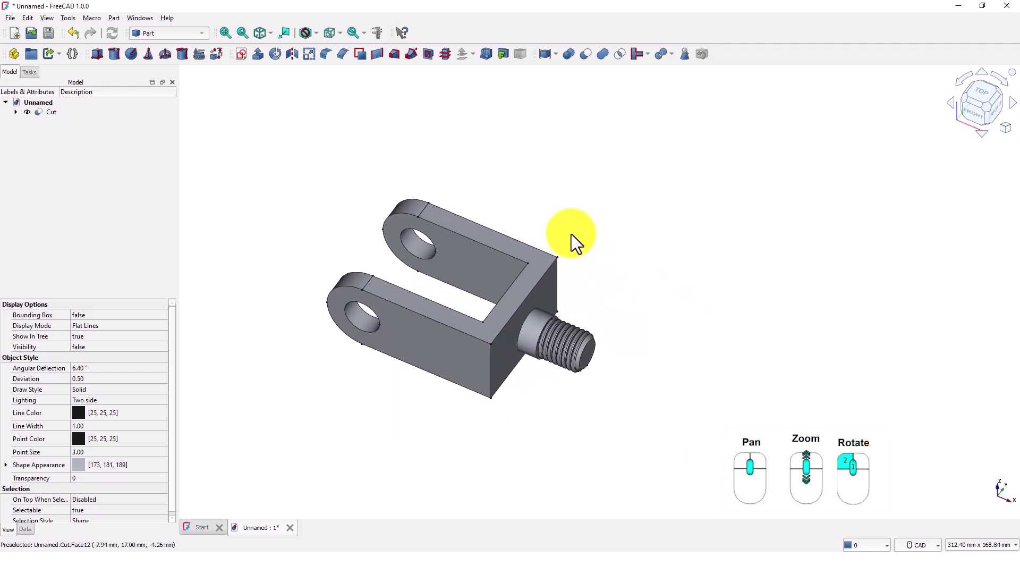
click(15, 113)
click(54, 164)
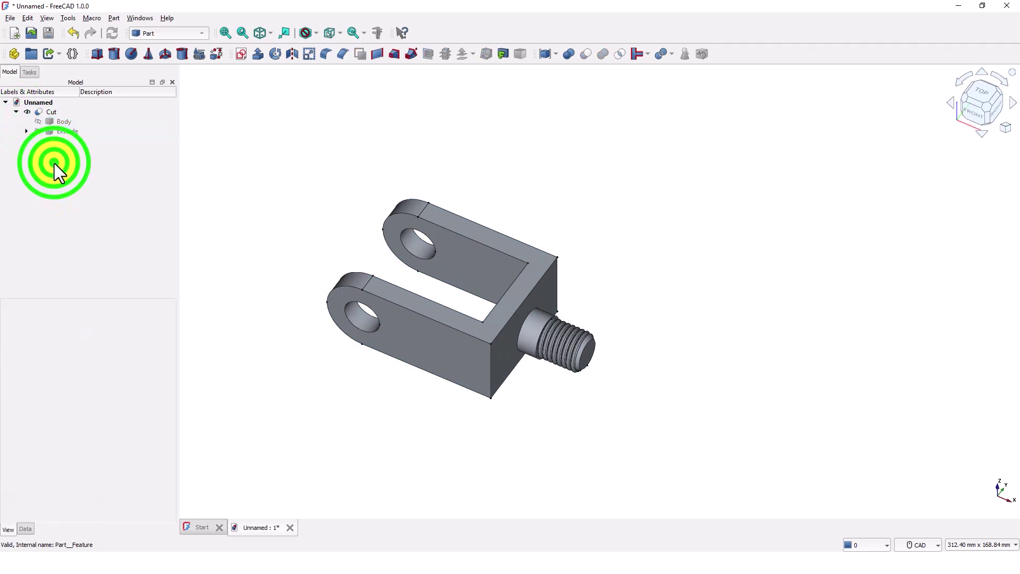
Step: Explode the cut result into separate objects, list its pieces and highlight the fork piece
click(46, 112)
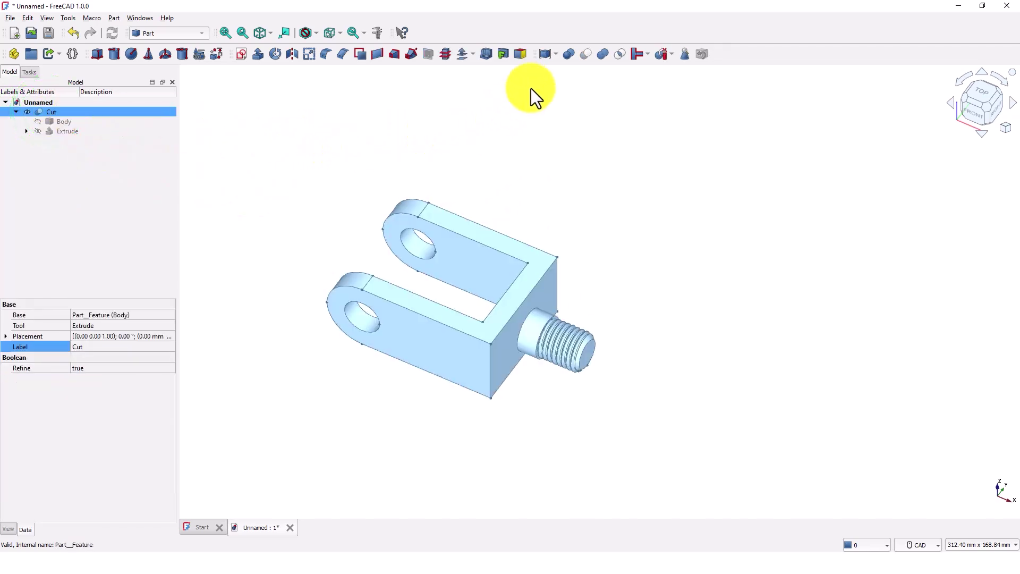
click(556, 55)
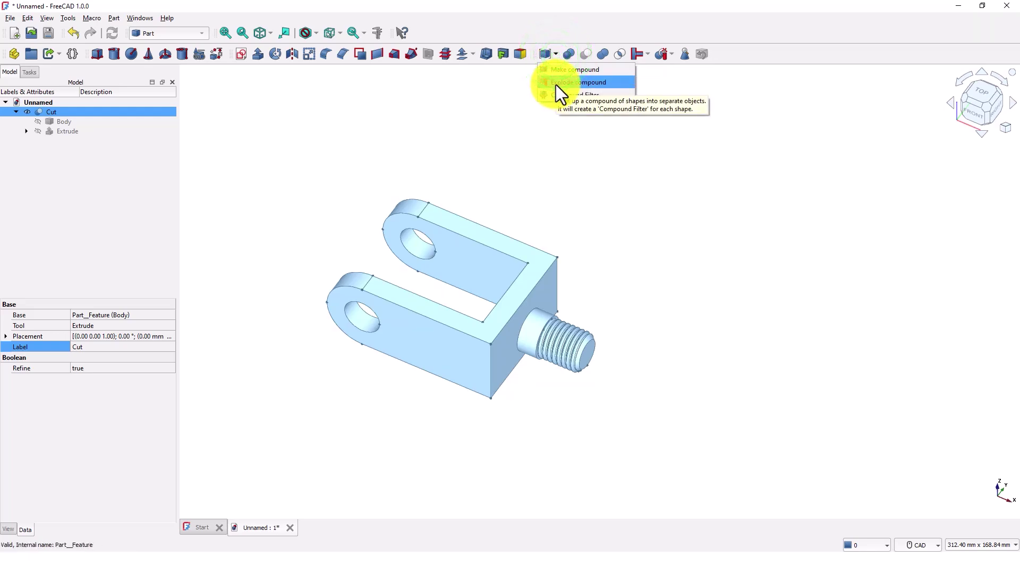
click(555, 85)
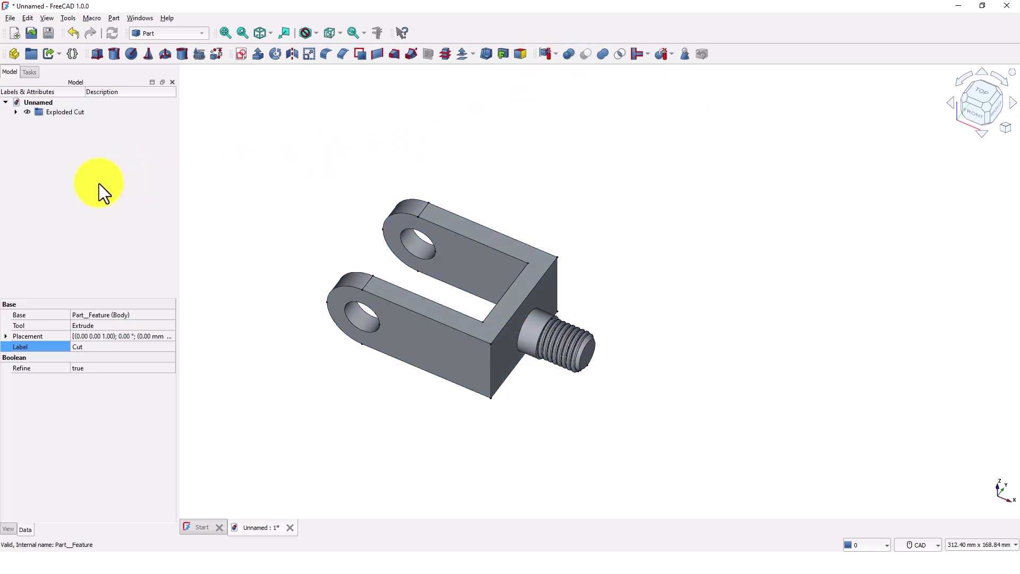
click(16, 111)
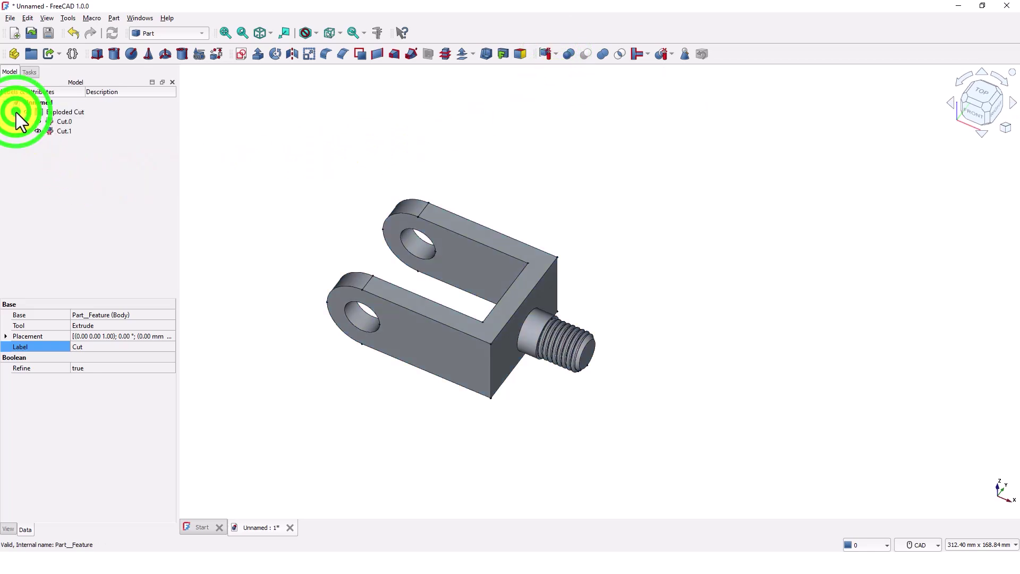
click(60, 122)
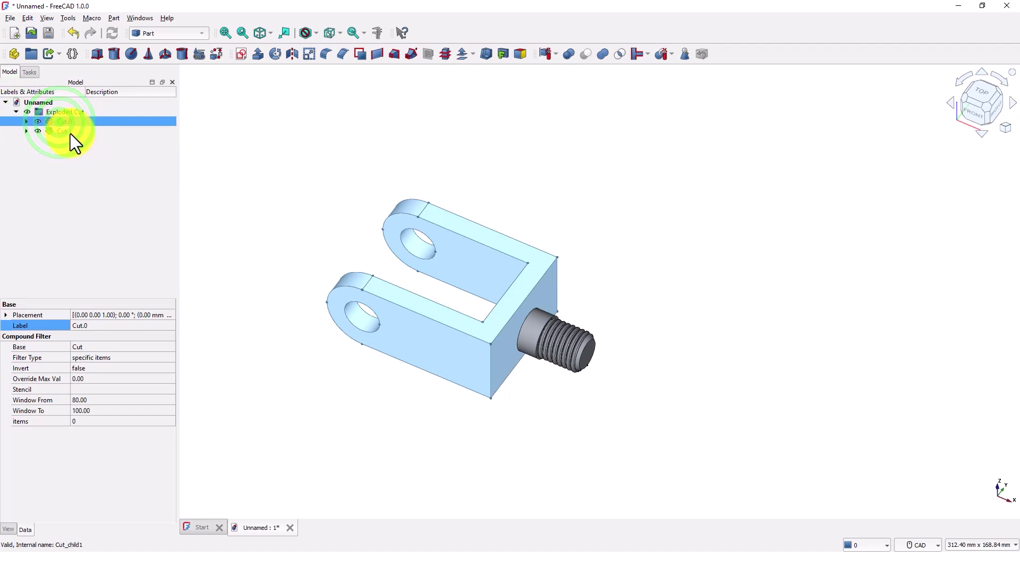
Step: Transform the threaded stud piece with a 50 mm translation increment, moving it 50 mm along X away from the fork block
click(63, 132)
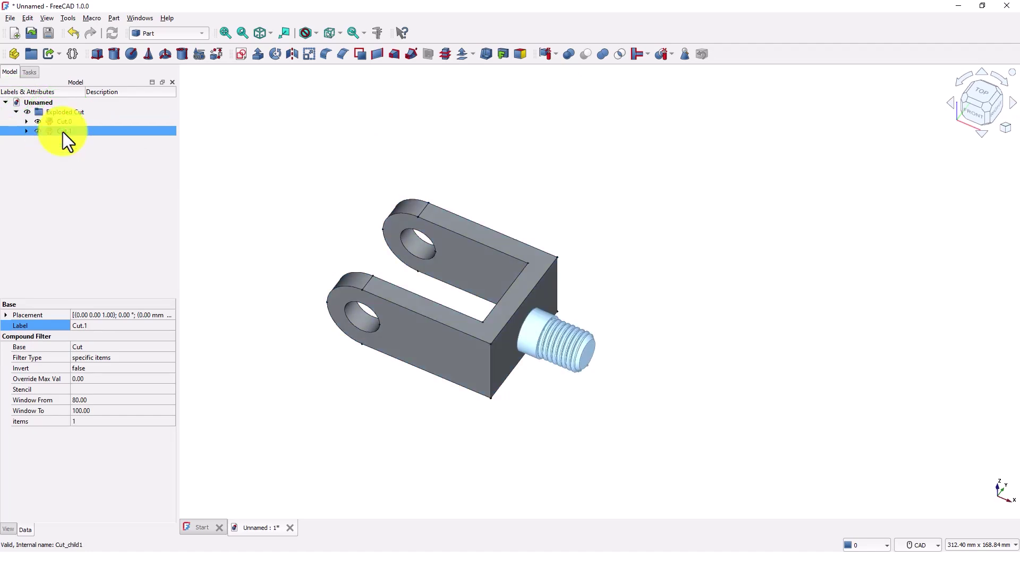
right_click(63, 132)
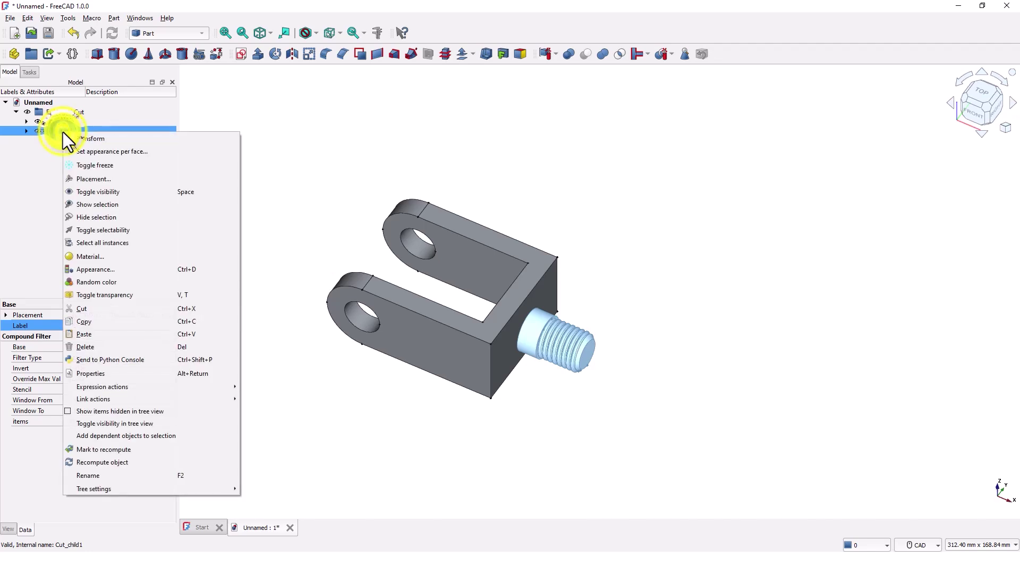
click(102, 141)
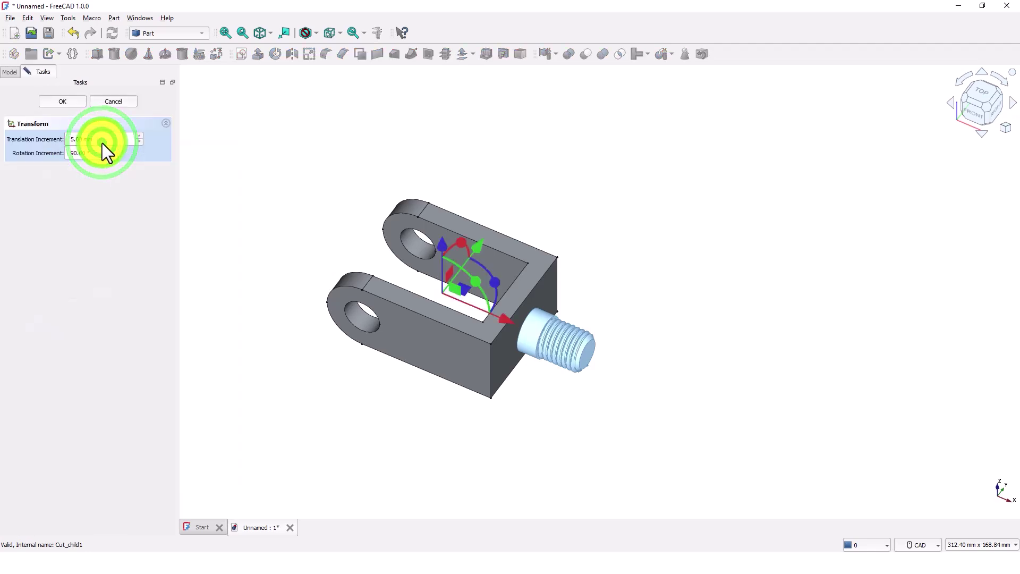
click(102, 140)
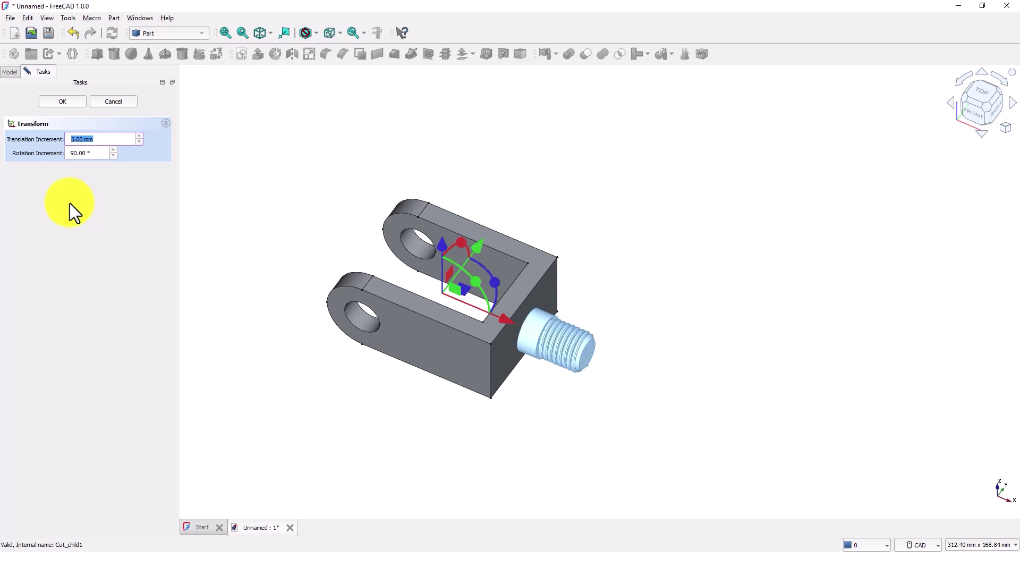
text(50)
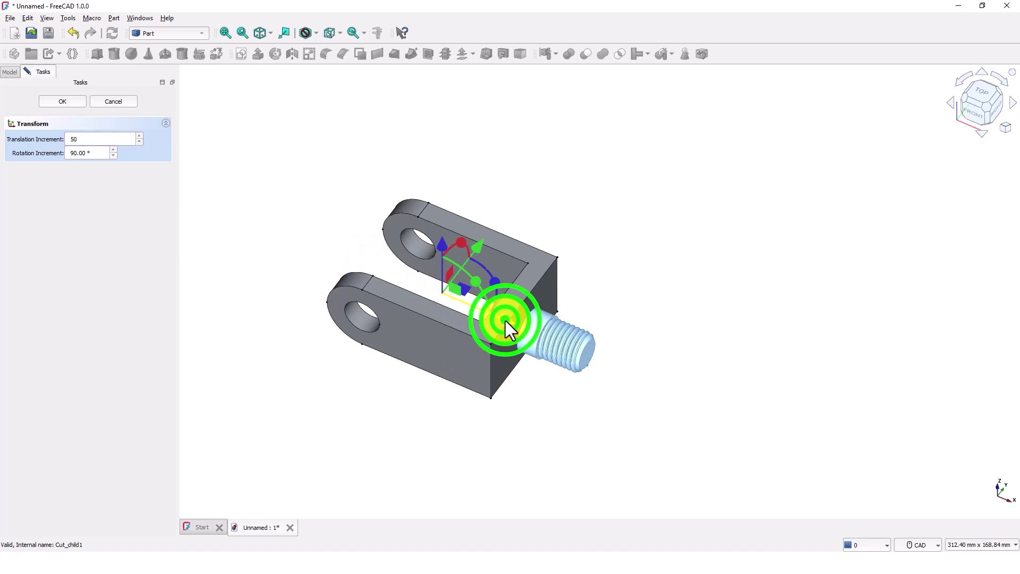
drag(505, 320, 615, 352)
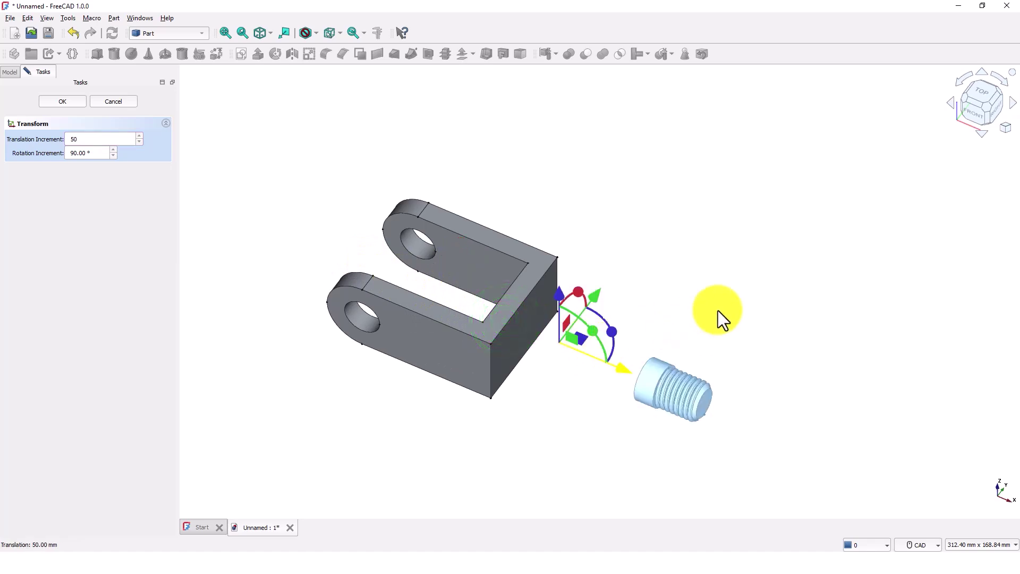
click(61, 103)
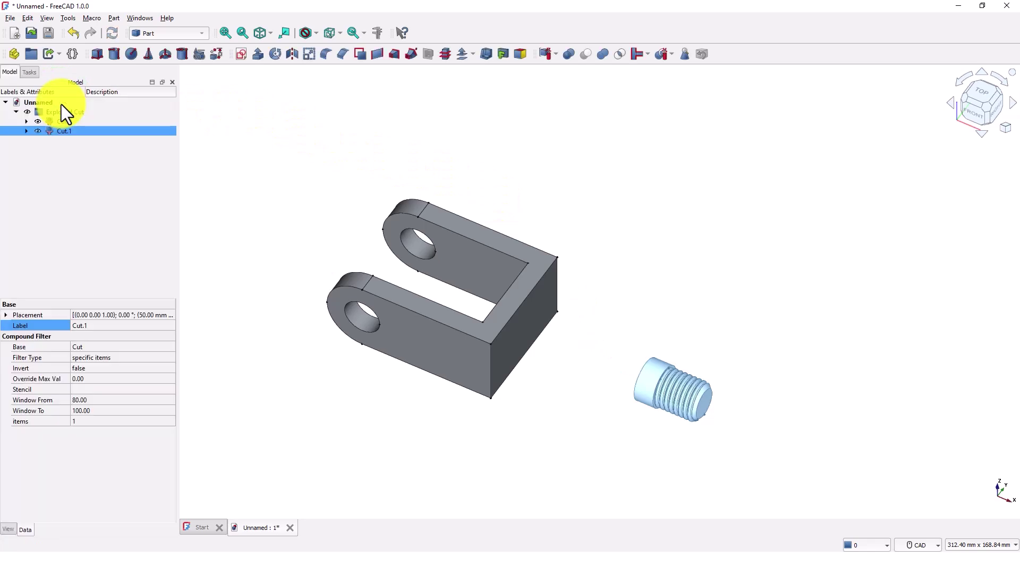
Step: Clear the selection and create a new sketch on the XY-Plane with zero offset
click(330, 142)
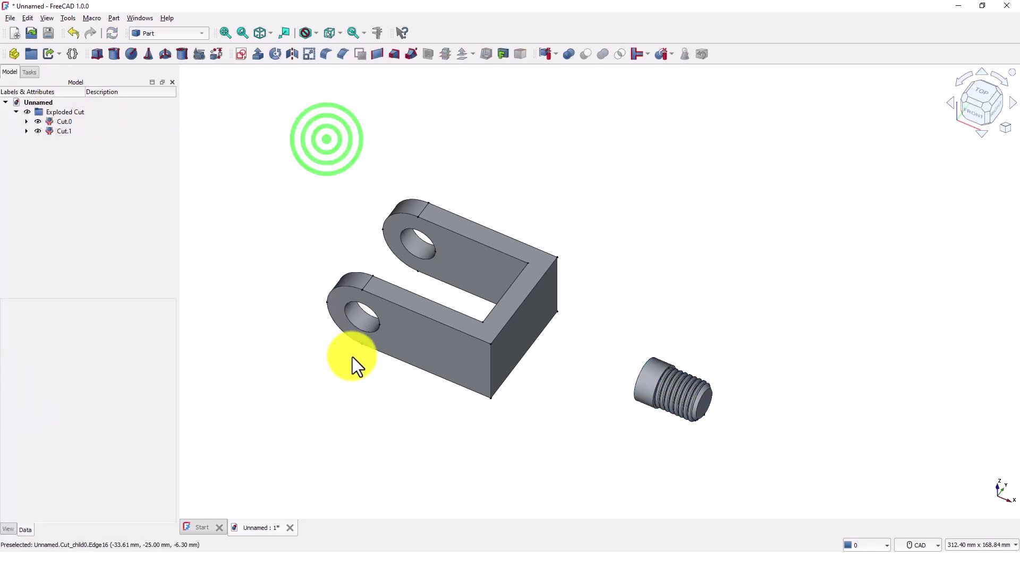
middle_drag(352, 356, 598, 414)
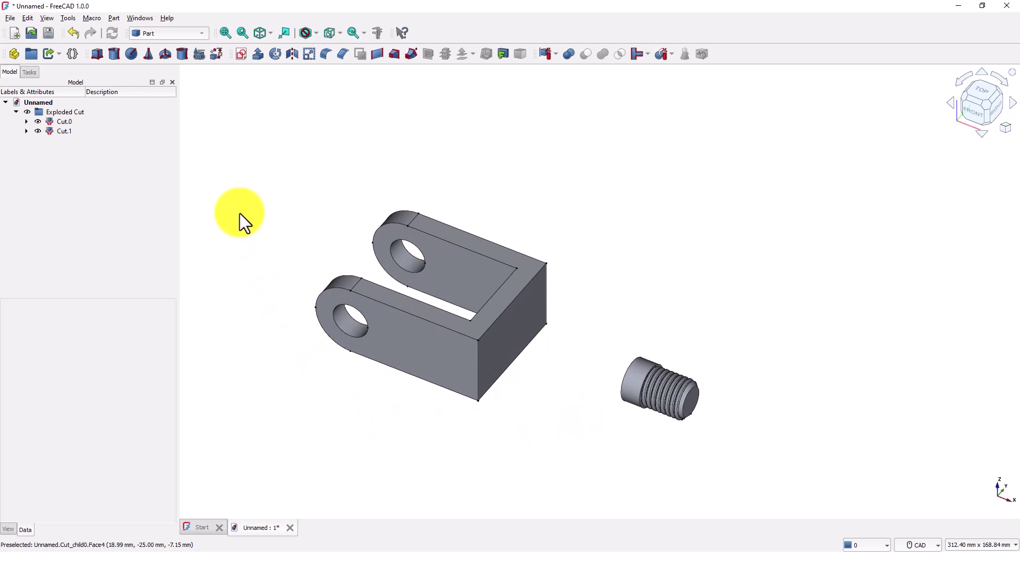
click(241, 55)
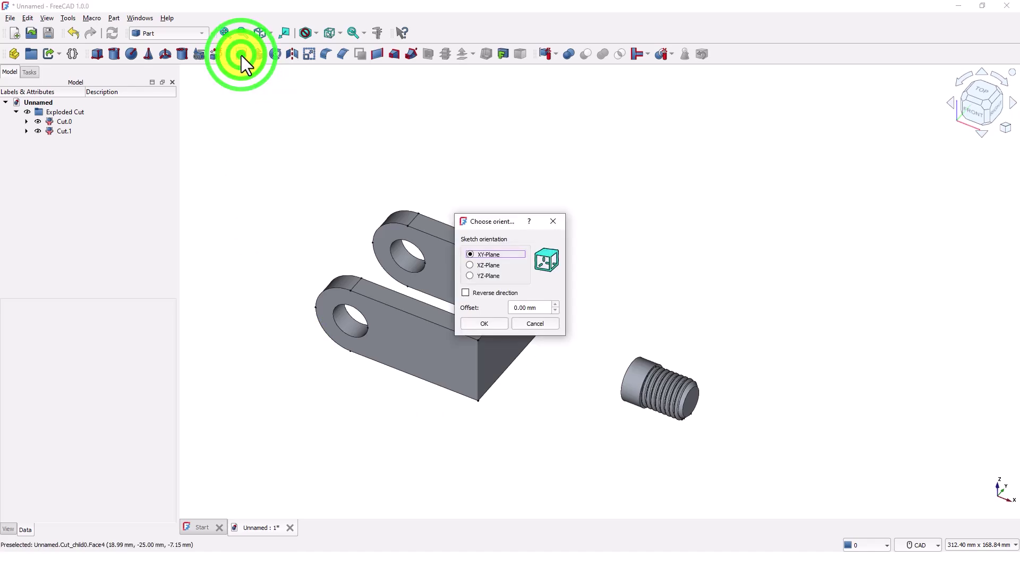
click(495, 324)
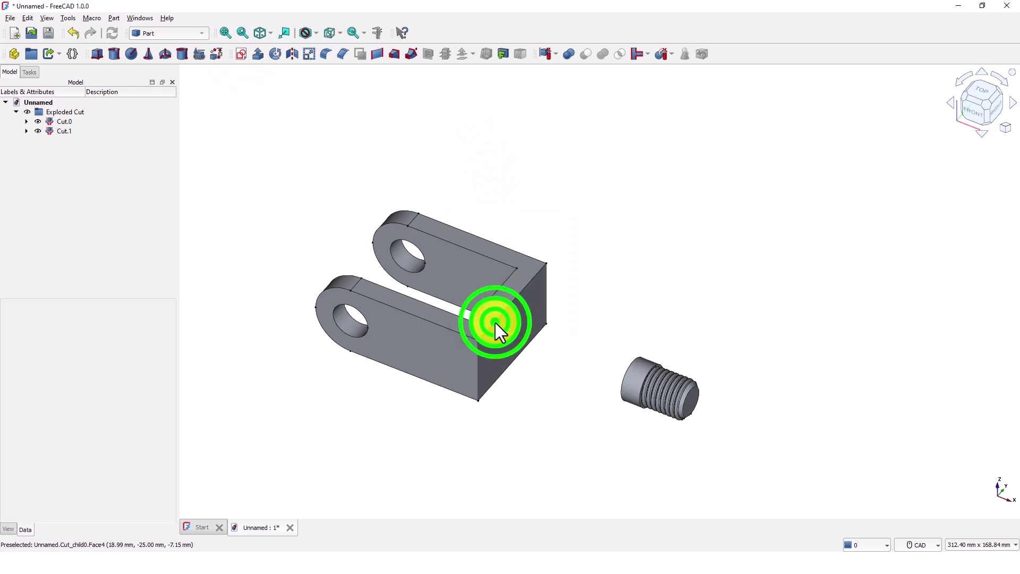
Step: Sketch a centered rectangle about 35 by 6 mm across the fork's end wall, with its center on the horizontal axis
scroll(518, 302, up, 5)
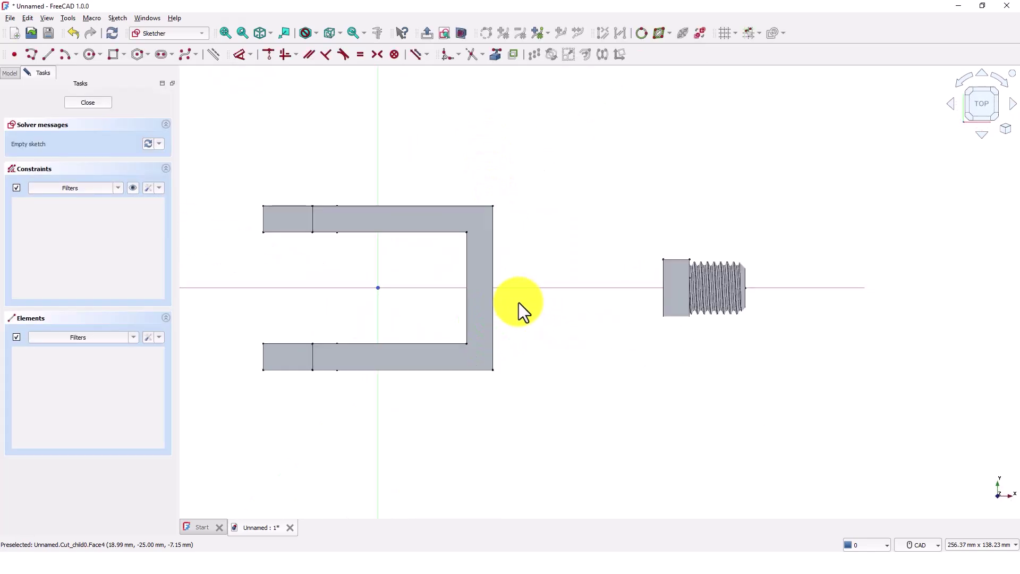
middle_drag(522, 304, 556, 305)
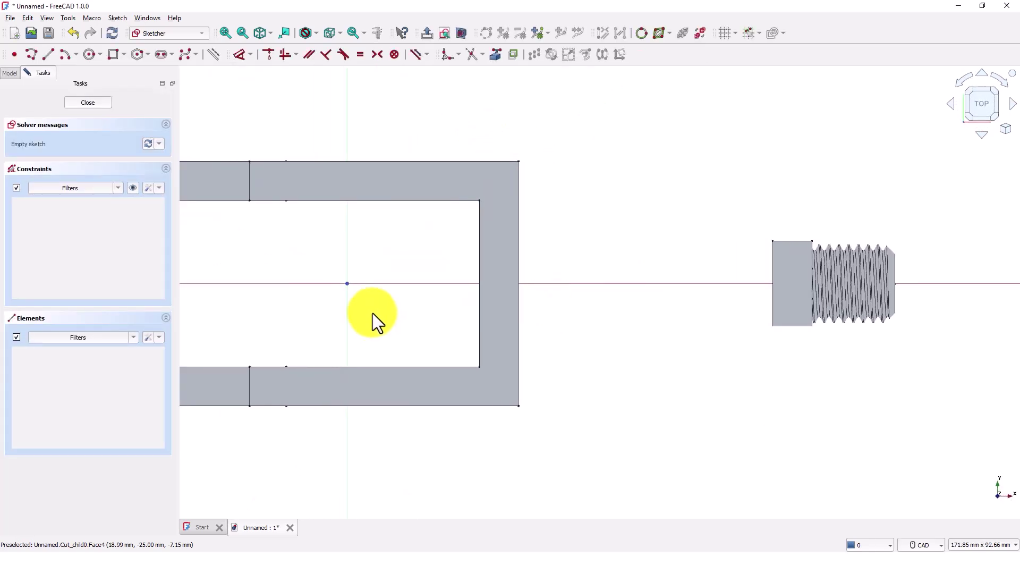
click(126, 54)
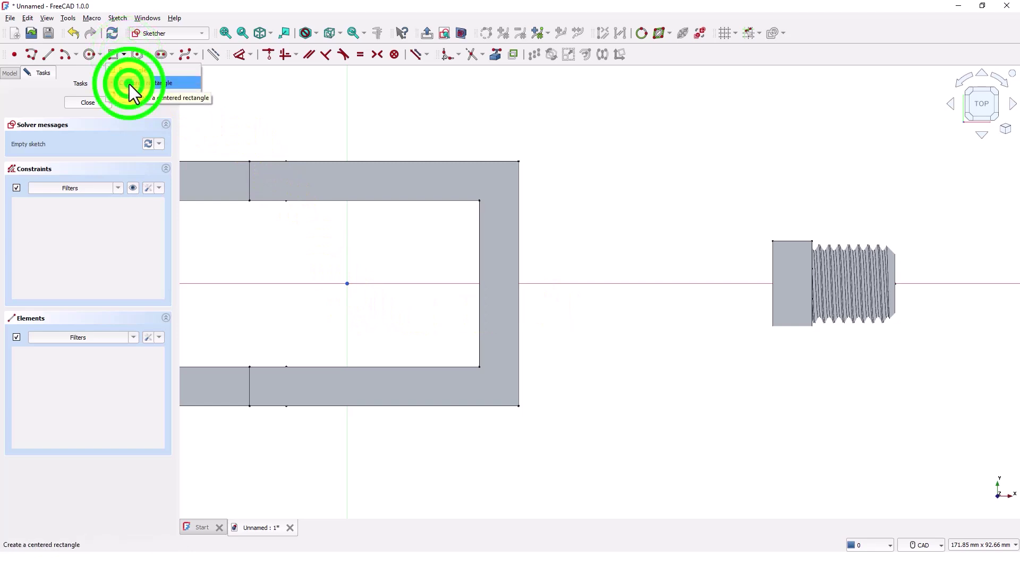
click(129, 84)
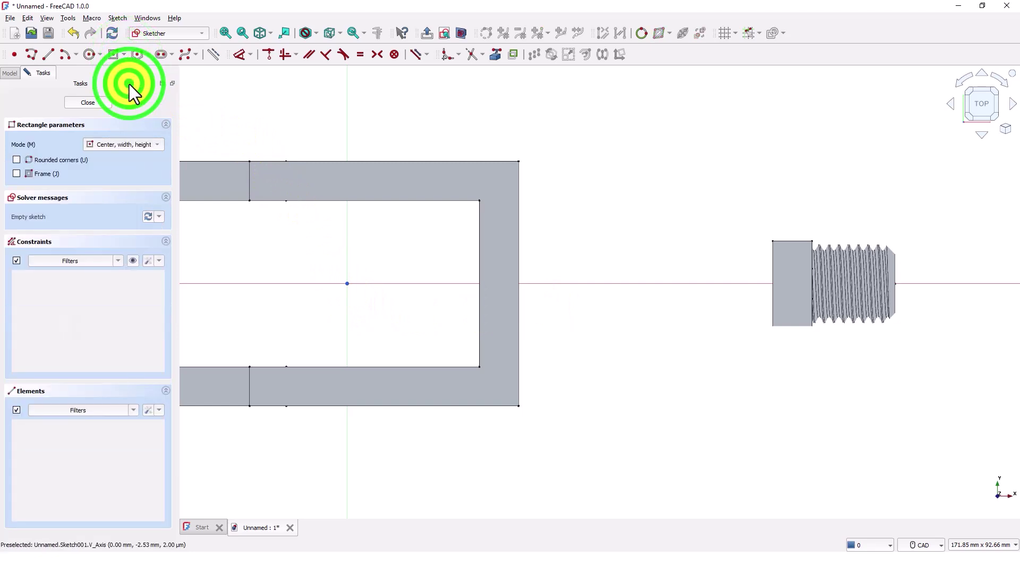
click(468, 283)
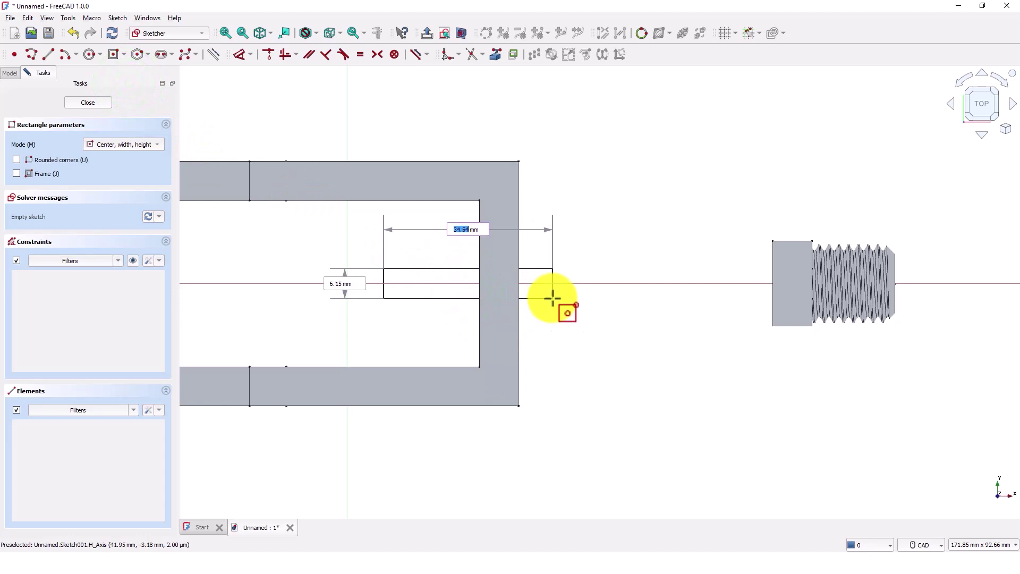
click(553, 299)
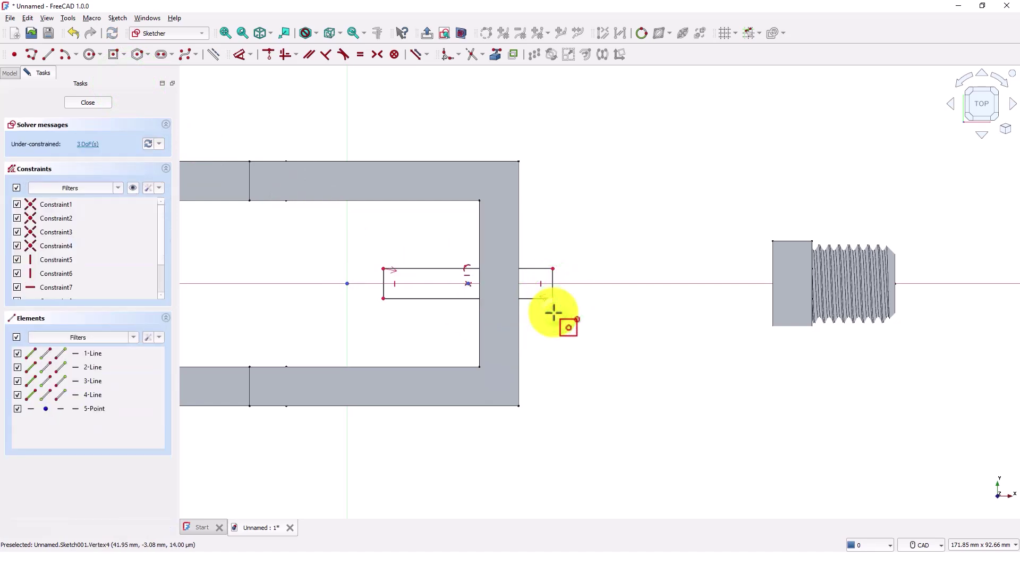
Step: Set the rectangle's height to 2 mm, shift it along the horizontal axis to straddle the end wall, and close the sketch
click(240, 55)
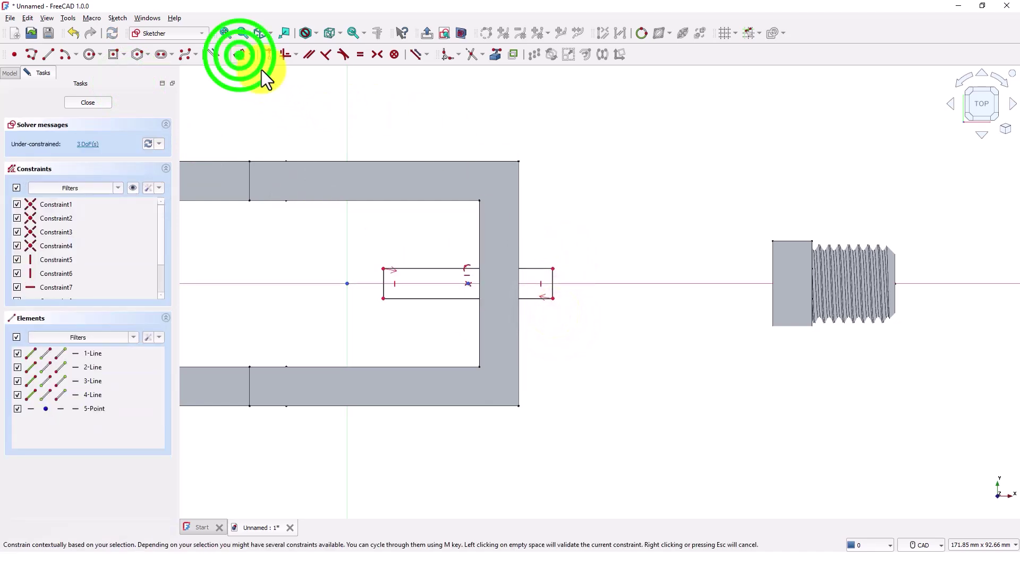
click(553, 276)
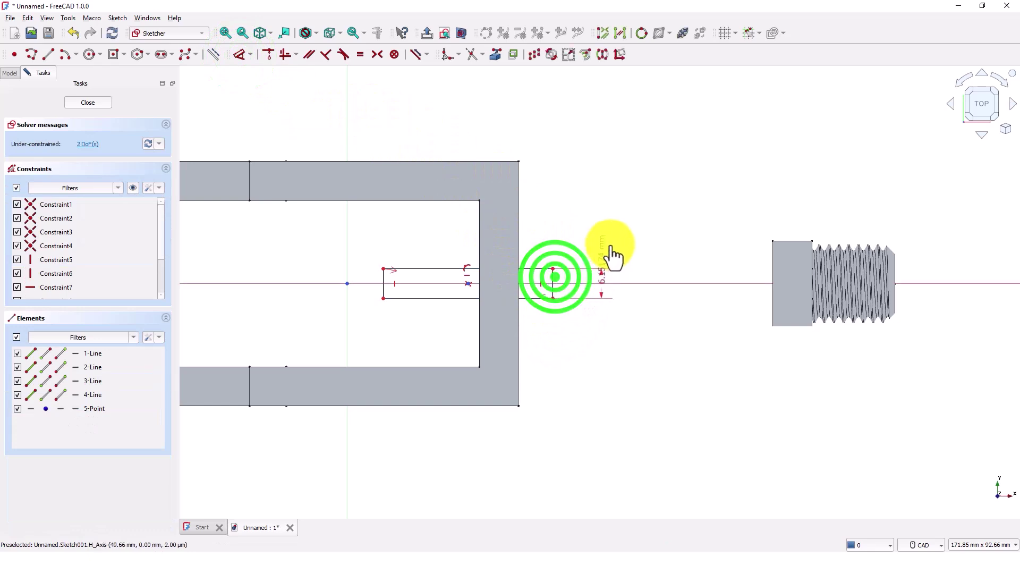
click(611, 253)
text(2mm)
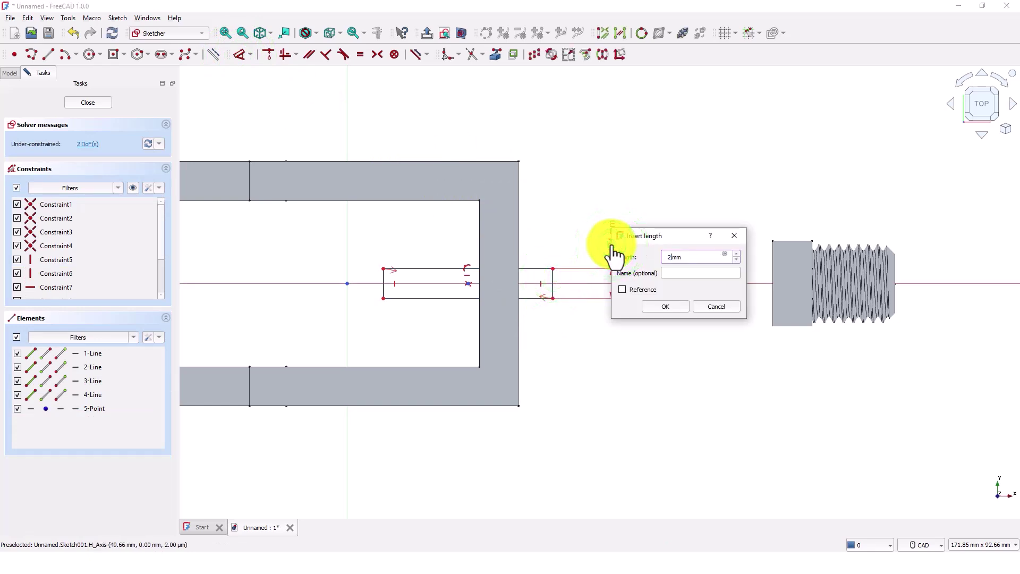
key(Return)
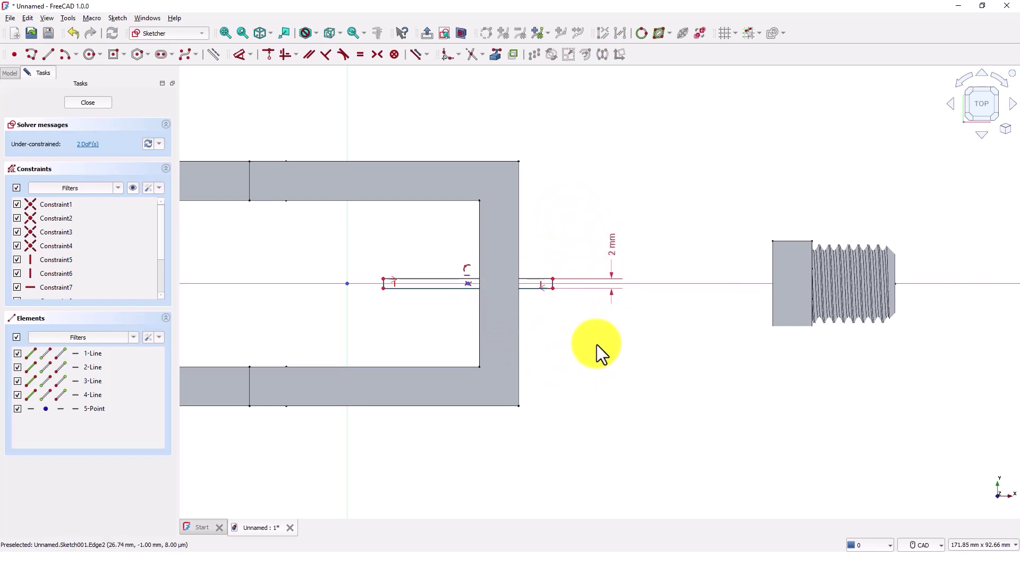
mouse_move(469, 284)
mouse_down()
mouse_move(524, 294)
mouse_move(486, 289)
mouse_move(497, 293)
mouse_up()
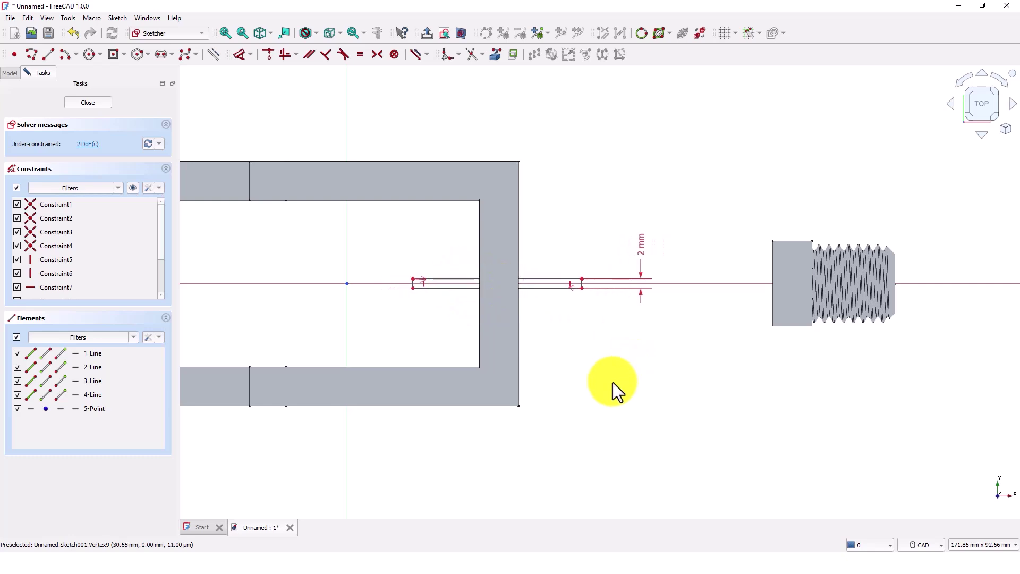
click(97, 103)
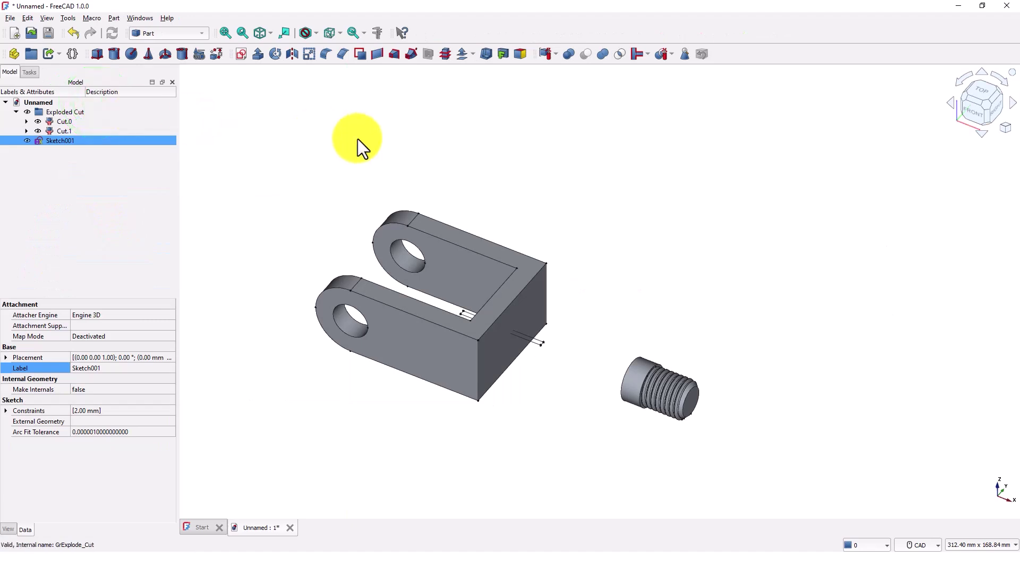
Step: Extrude the thin rectangle sketch symmetrically by 40 mm along its normal as a solid
click(257, 55)
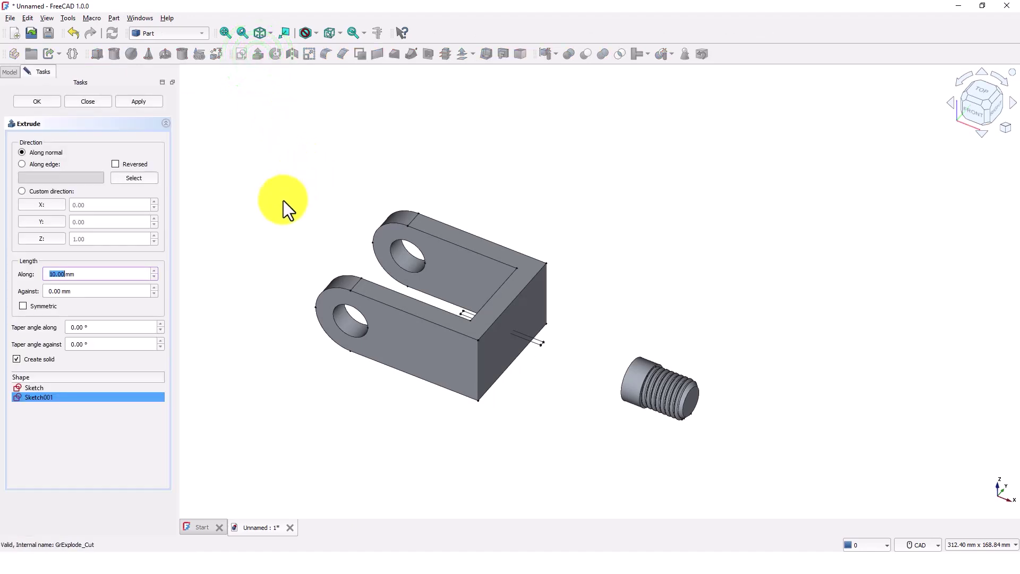
text(40)
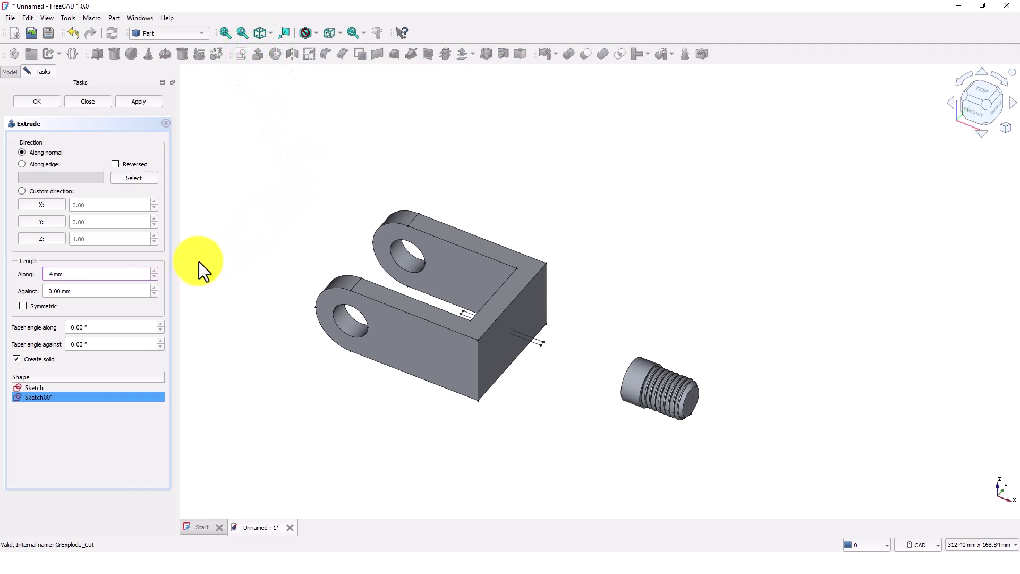
click(22, 305)
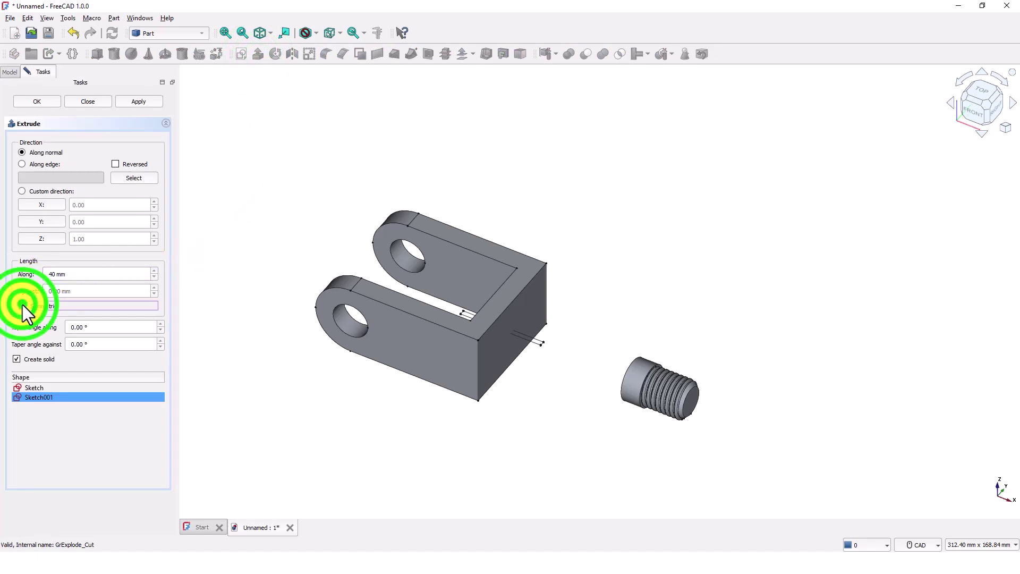
click(38, 106)
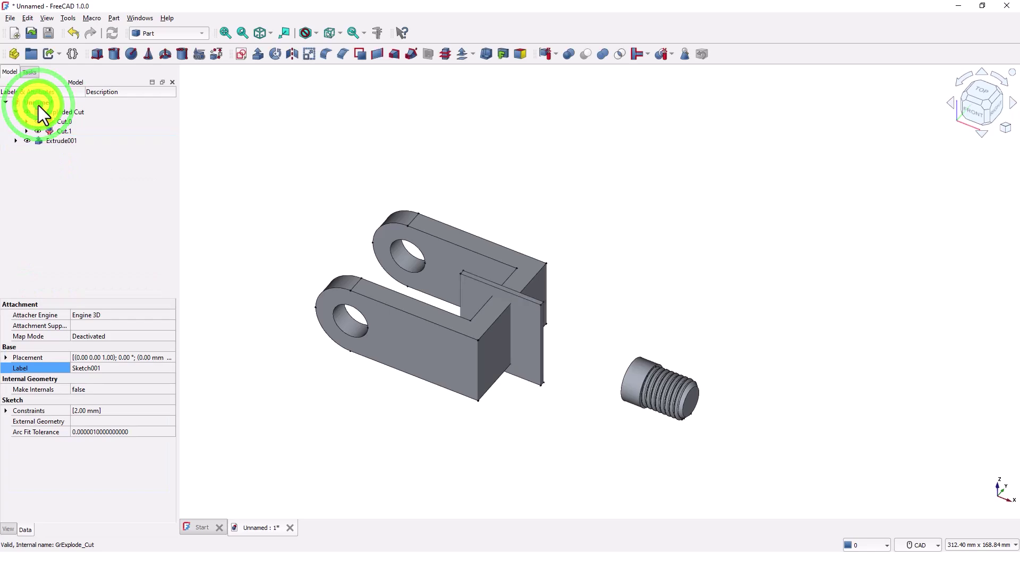
Step: Cut the new extruded plate from the fork body with a Boolean cut
click(58, 122)
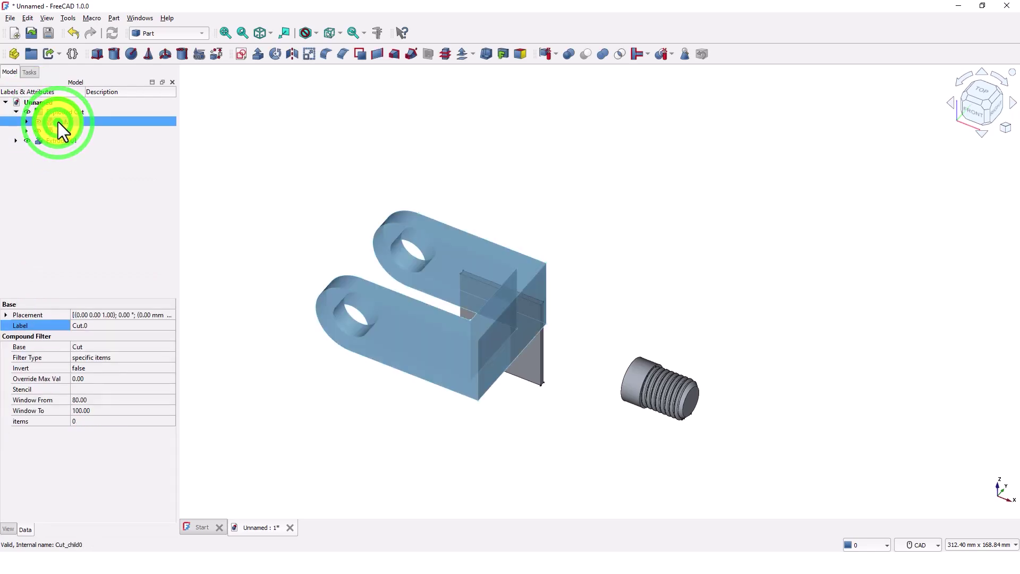
ctrl+click(62, 140)
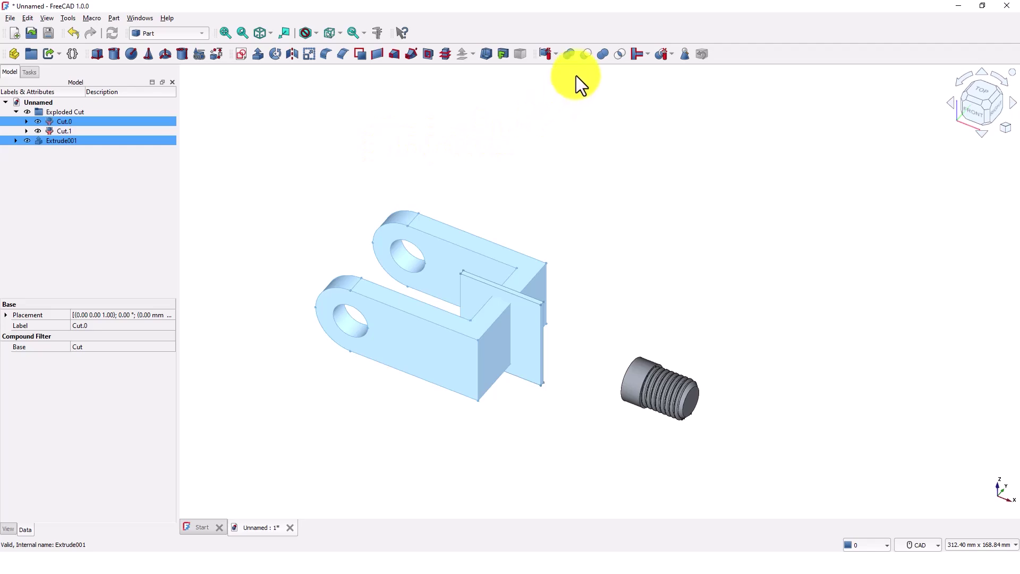
click(582, 55)
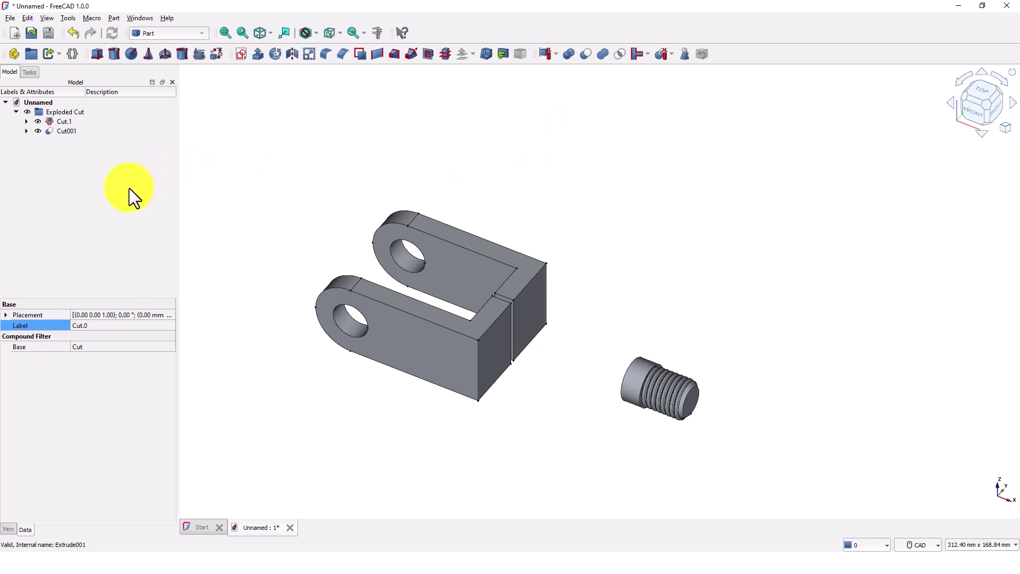
Step: Explode the split fork body into separate objects with Explode Compound and list its pieces
click(65, 131)
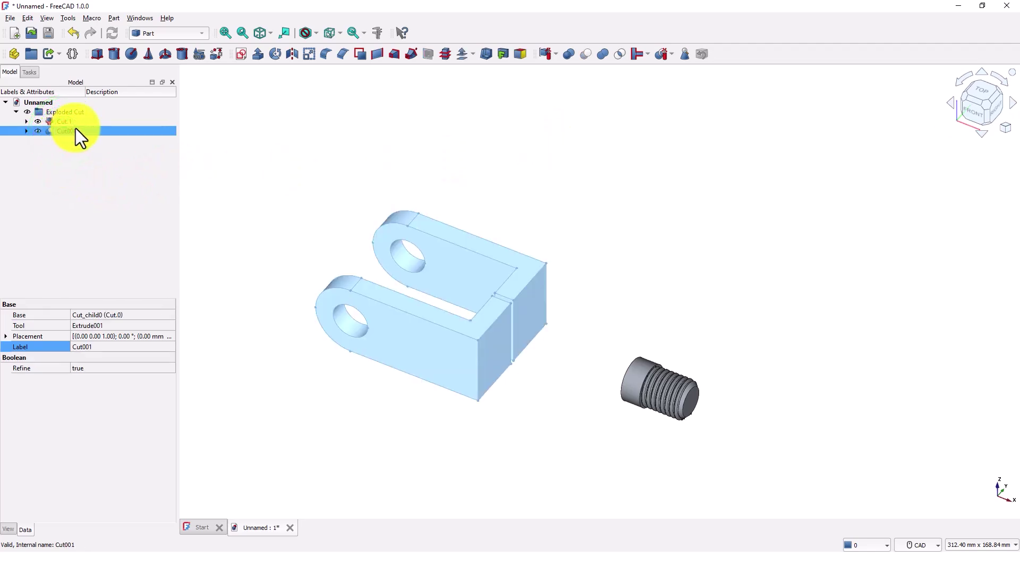
click(555, 53)
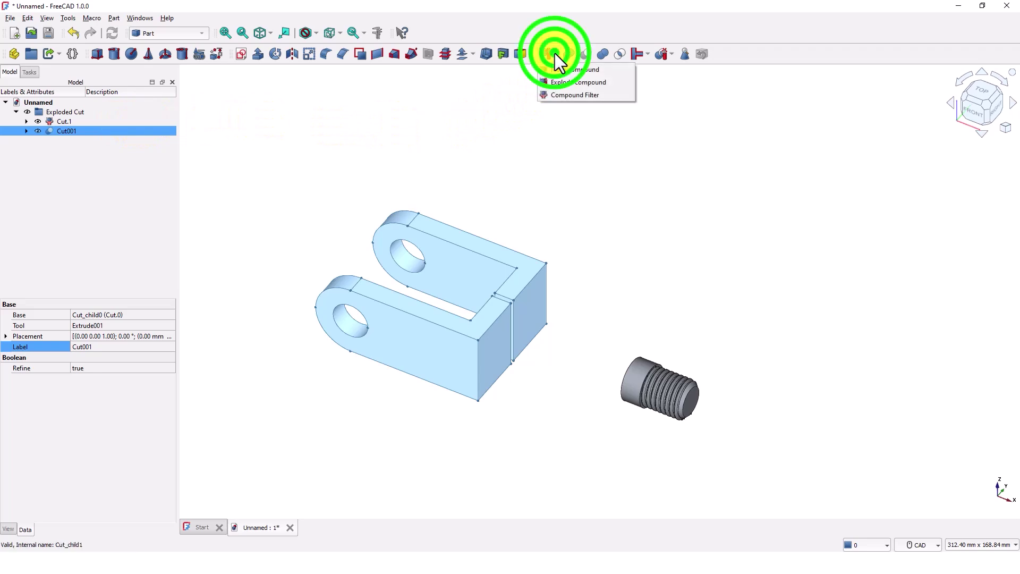
click(563, 82)
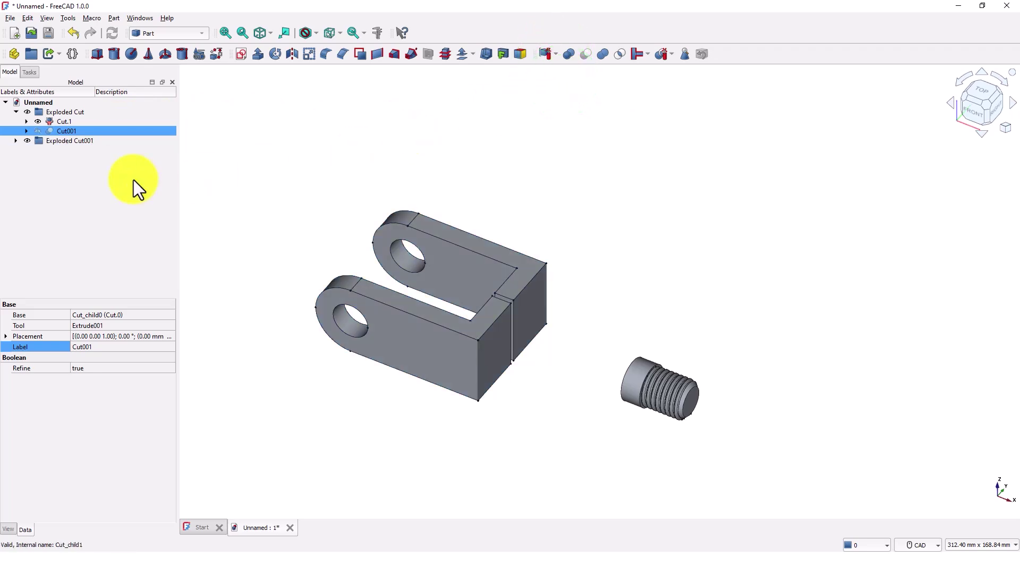
click(16, 141)
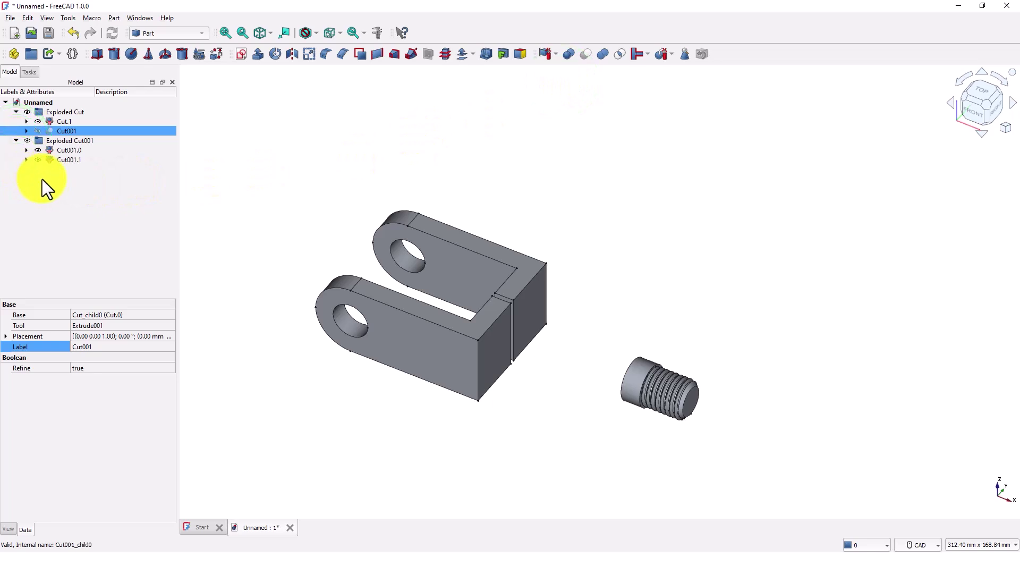
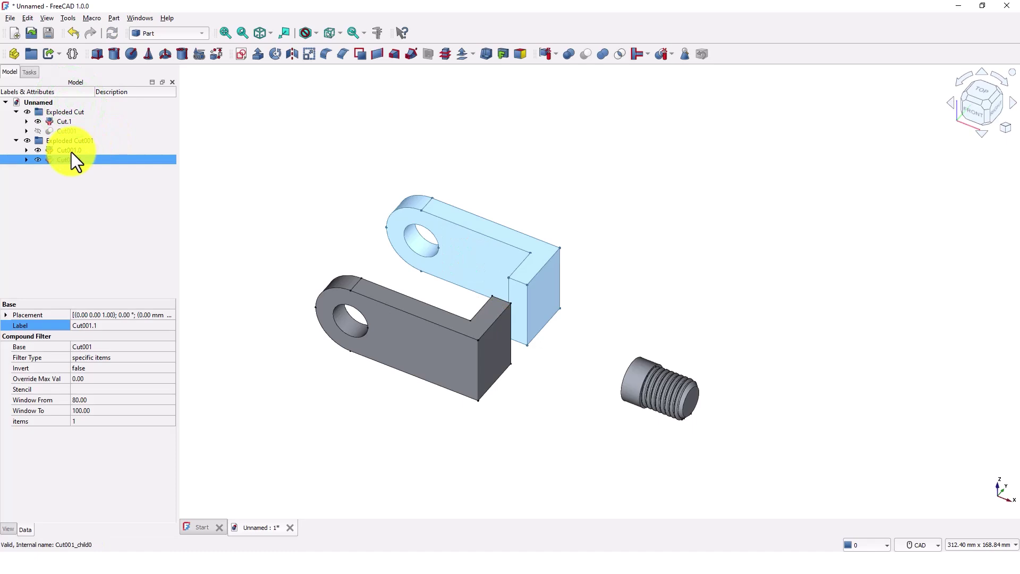
Step: Transform the front fork half with the 10 mm translation increment, moving it 10 mm along negative Y away from the other half
click(71, 152)
right_click(69, 151)
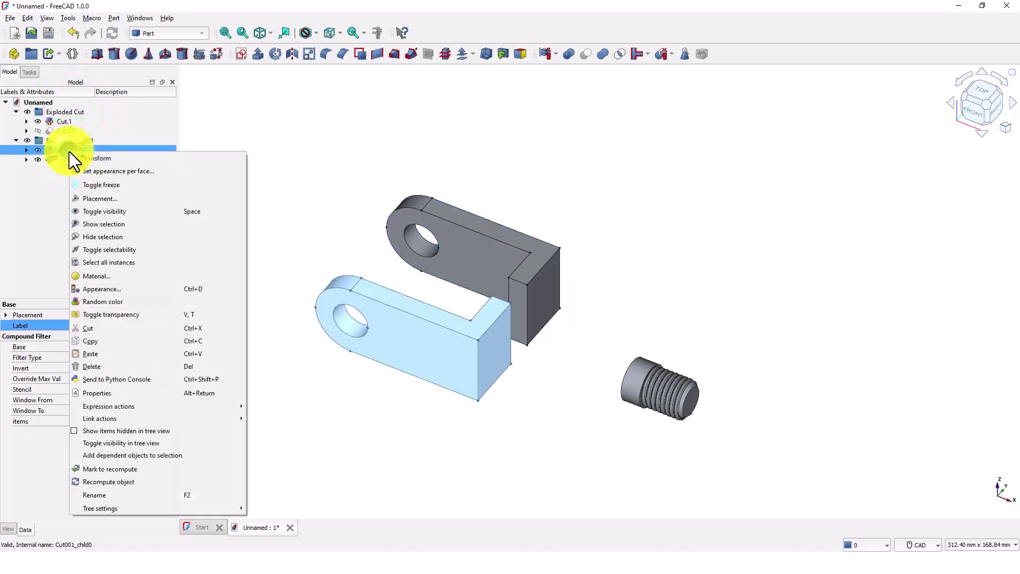
click(79, 155)
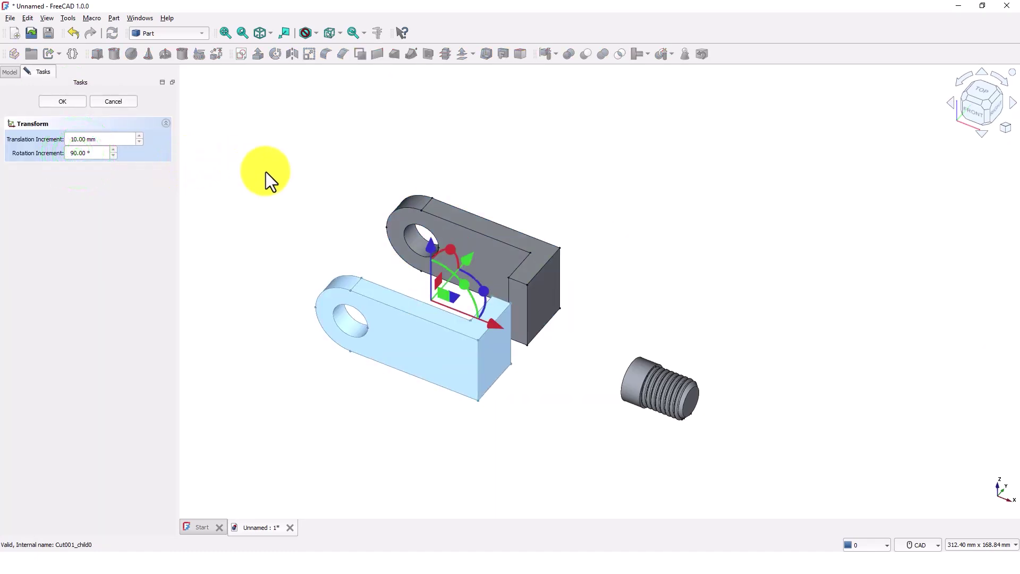
drag(474, 258, 447, 282)
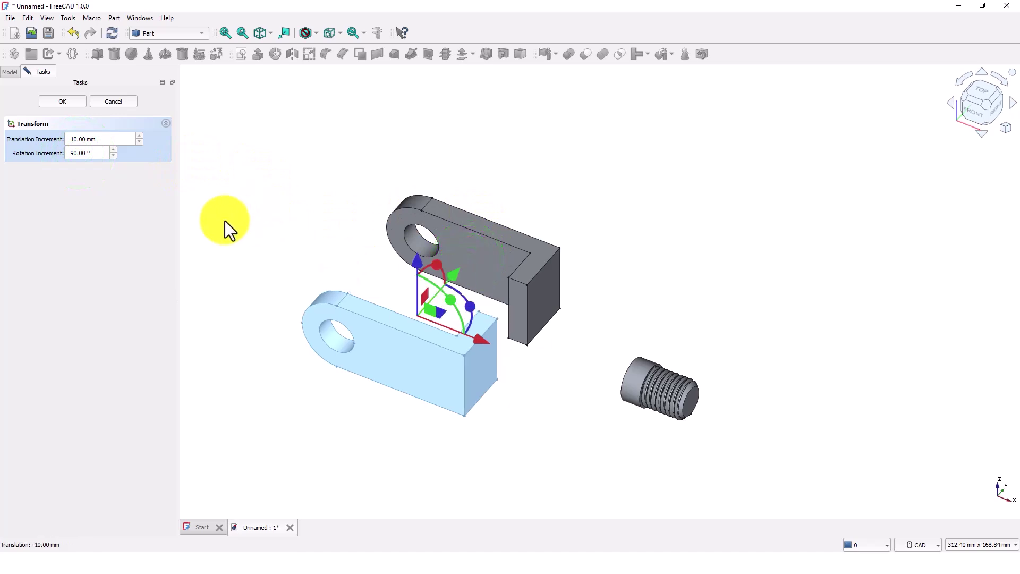
click(63, 101)
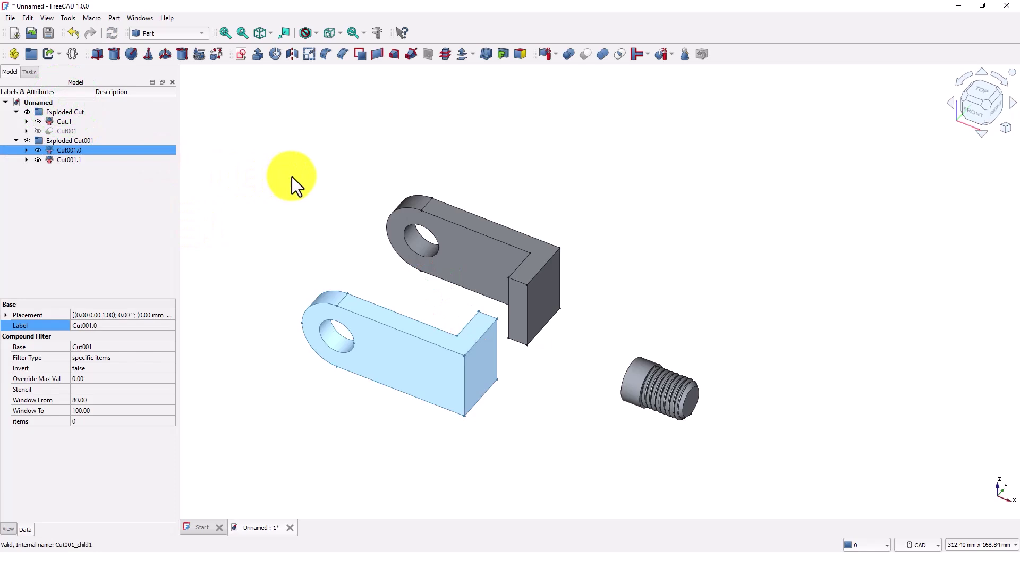
click(292, 177)
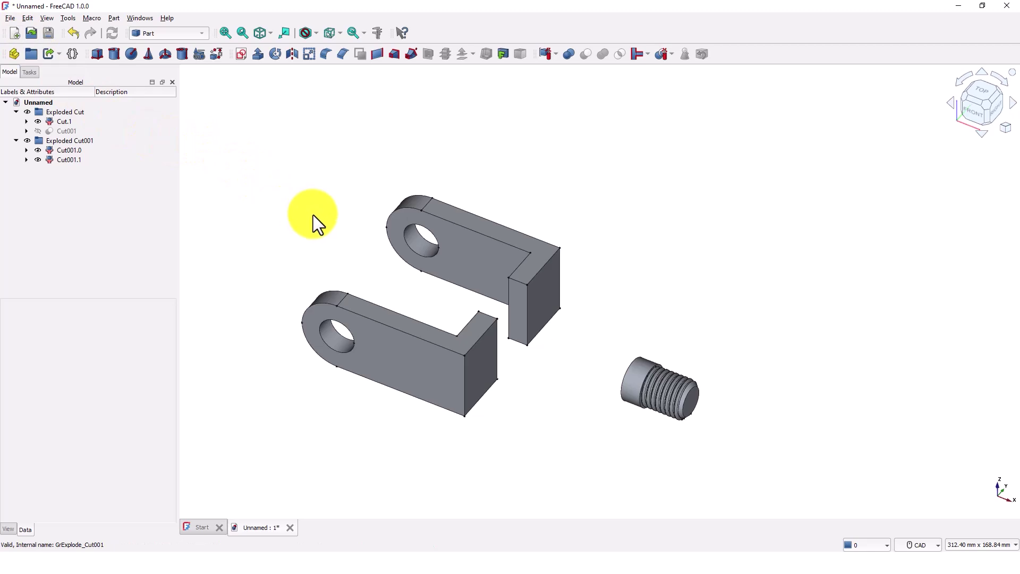
Step: Select both fork halves and the threaded stud together and export them as EXPLODED in STEP with colors format, accepting the offered export options
scroll(313, 215, up, 1)
middle_drag(358, 250, 348, 214)
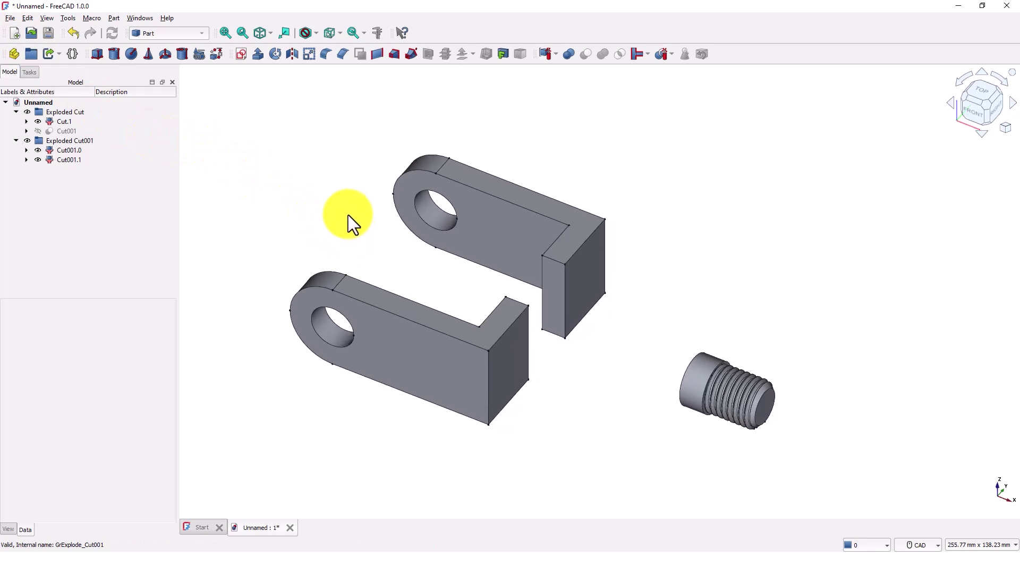
key(ctrl+b)
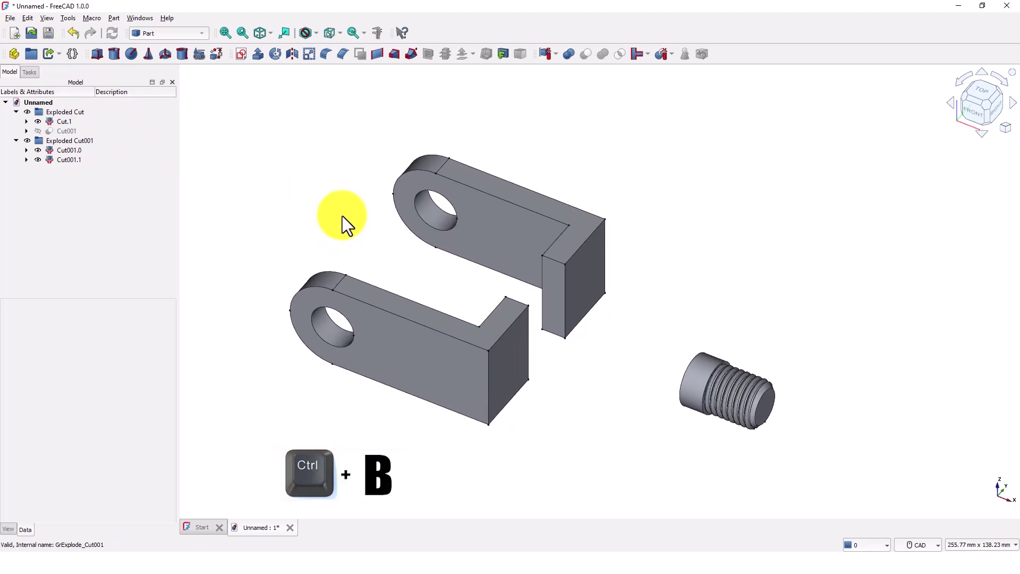
drag(260, 127, 800, 477)
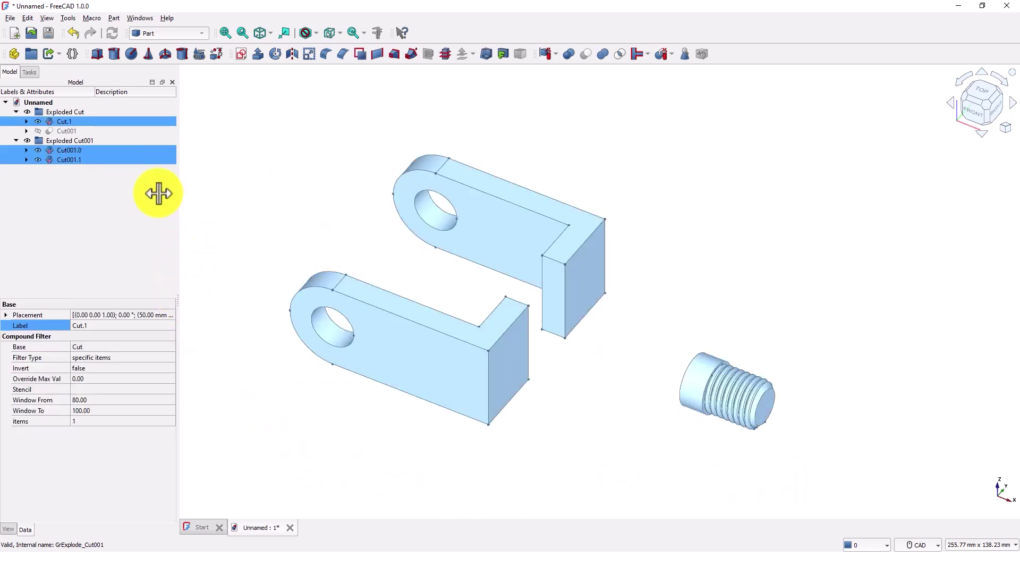
click(10, 18)
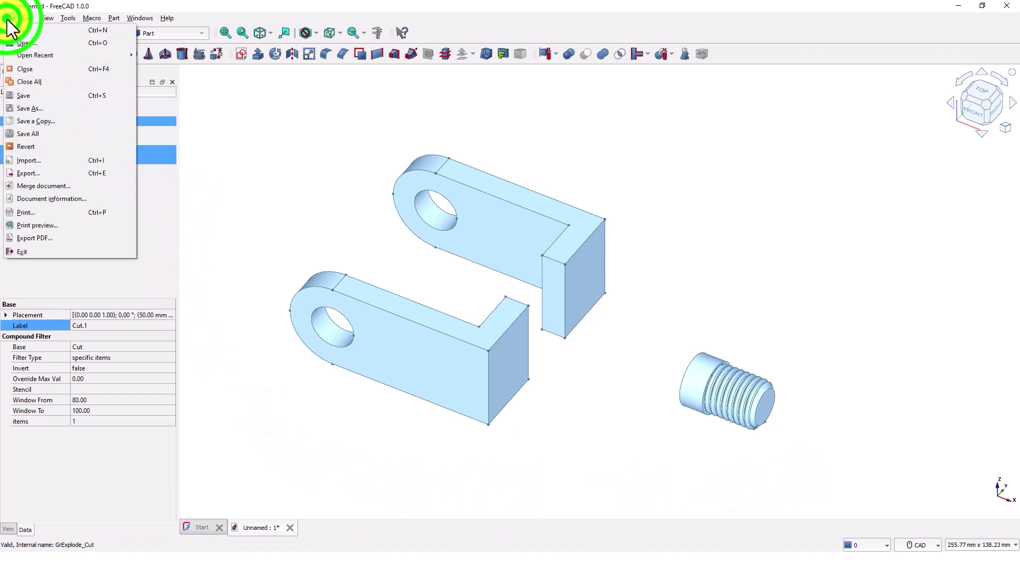
click(45, 171)
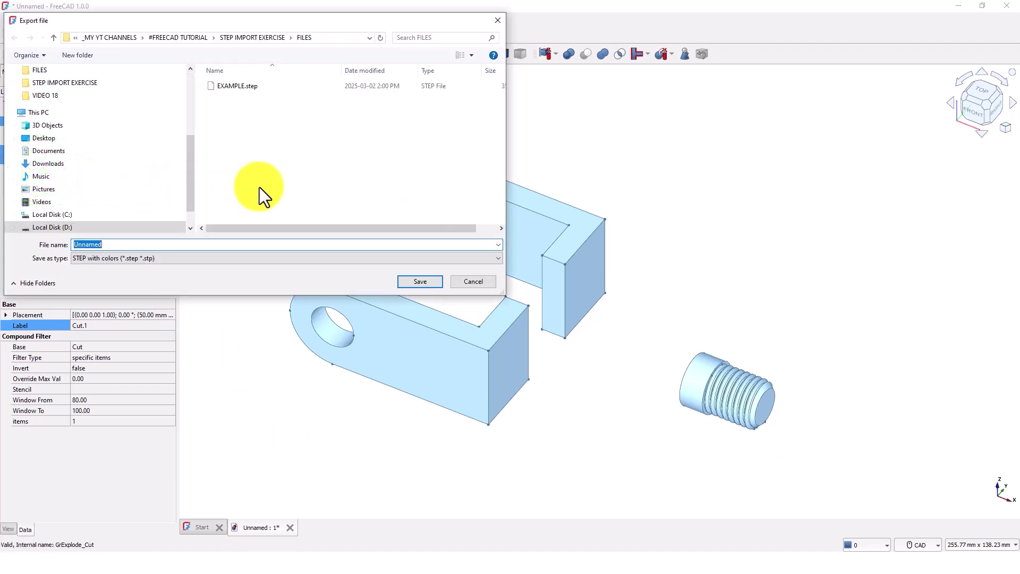
text(EXPLO)
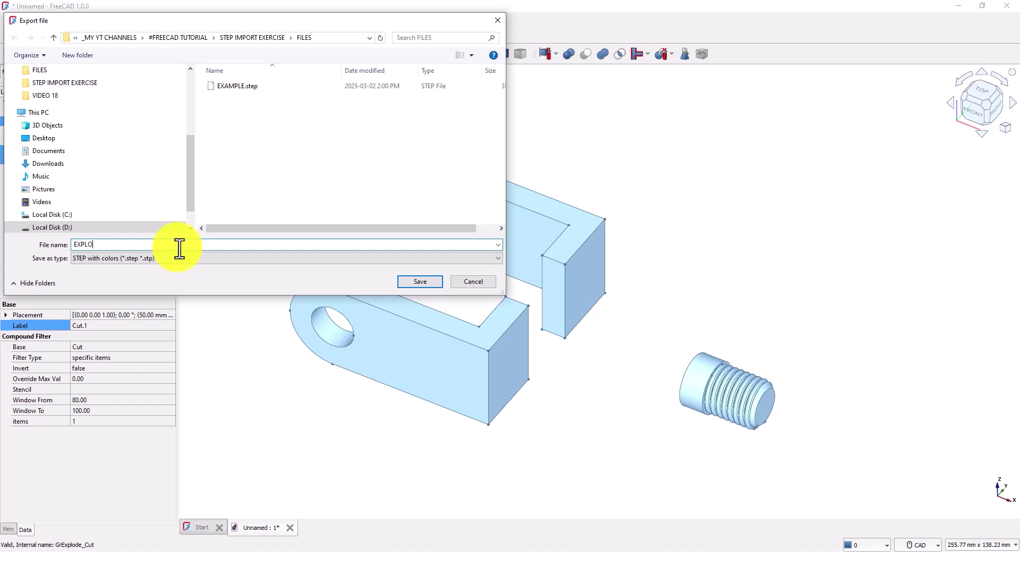
text(DED)
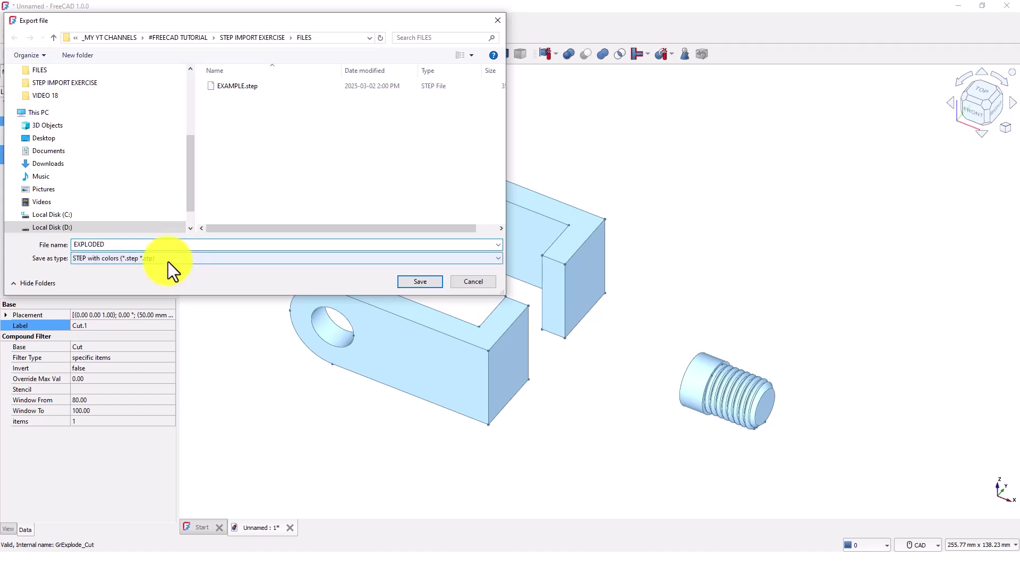
click(168, 260)
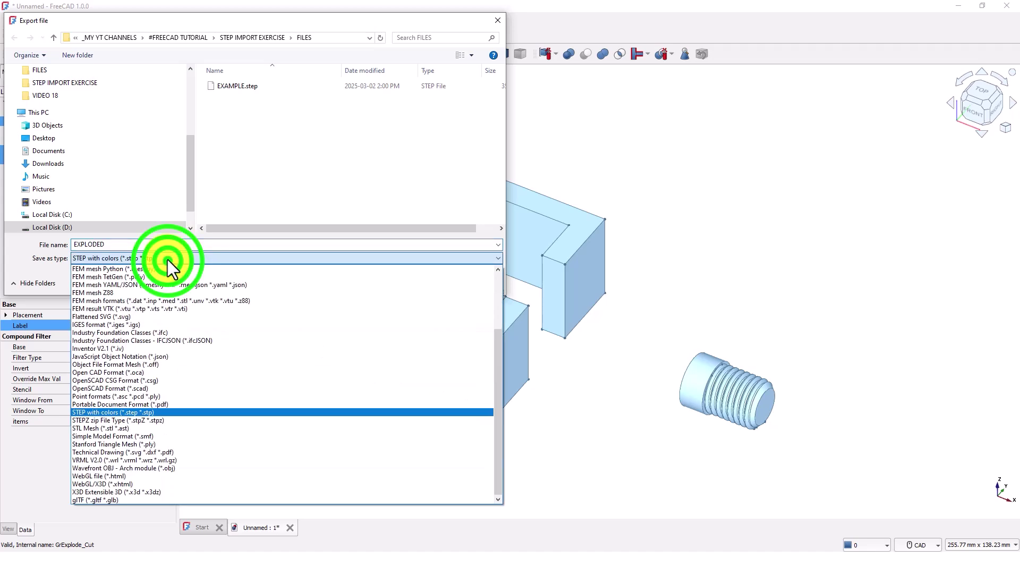
click(172, 413)
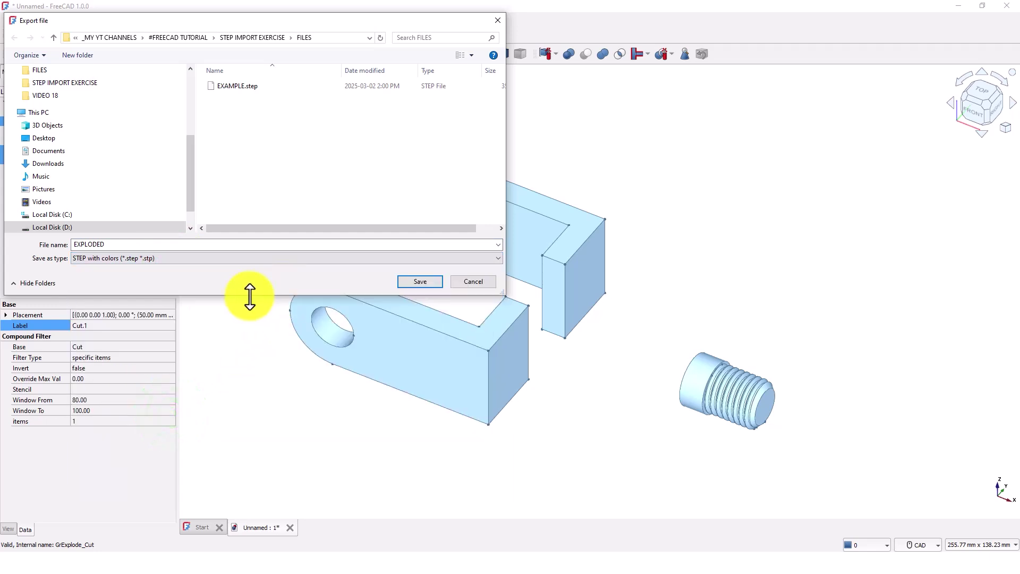
click(409, 283)
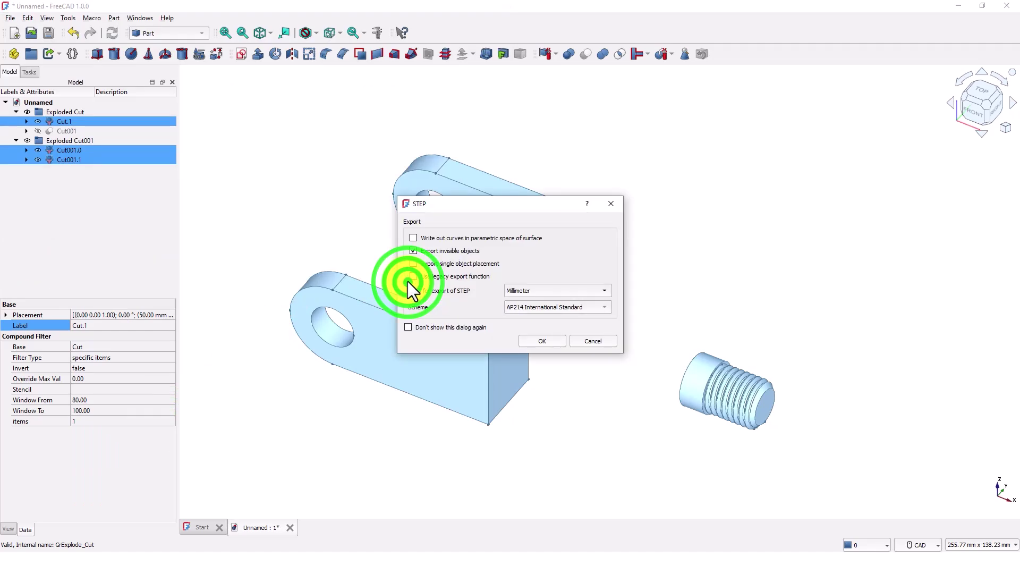
click(542, 341)
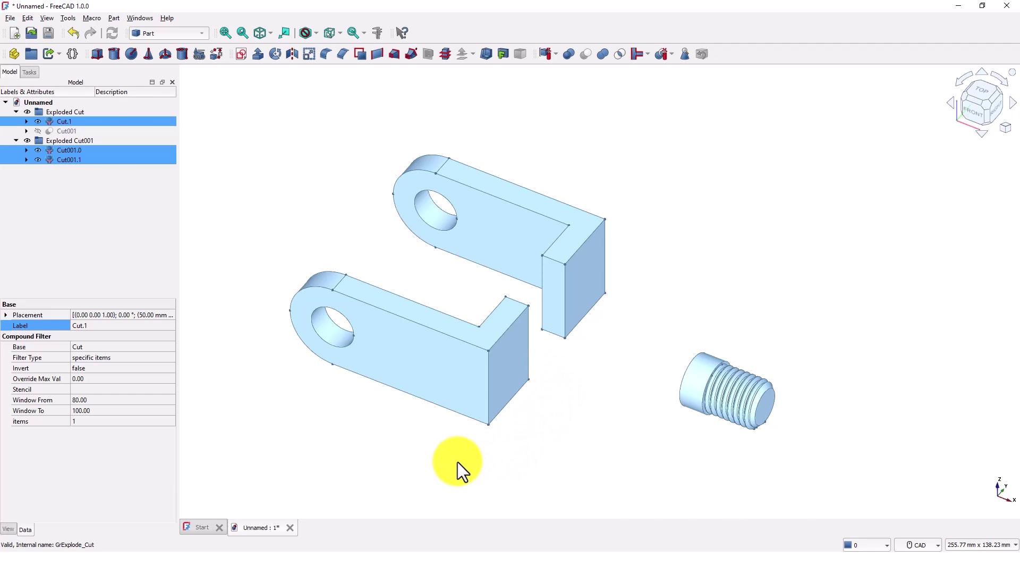
Step: Close the document and save its changes as a FreeCAD document named PART1
click(289, 527)
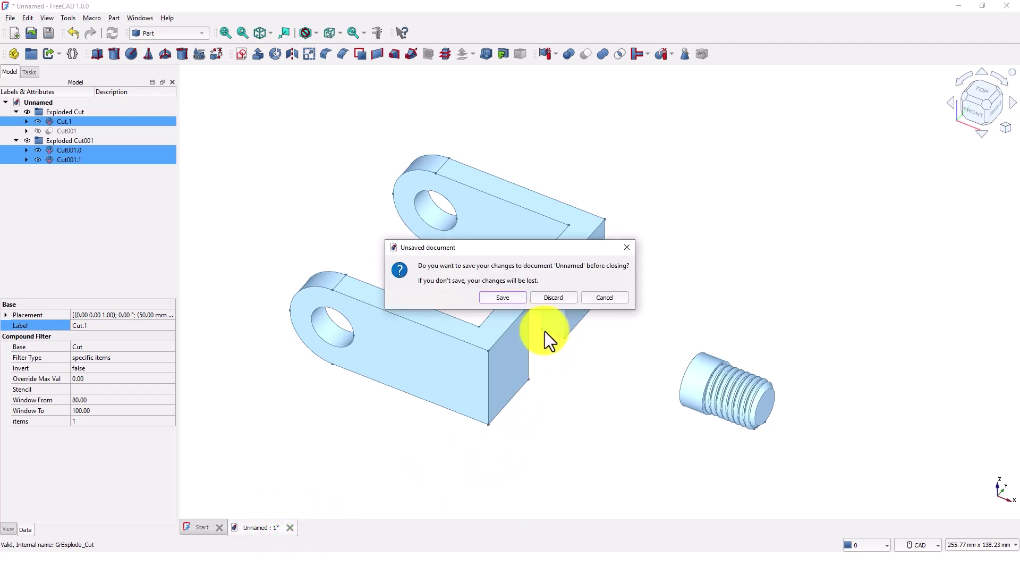
click(510, 297)
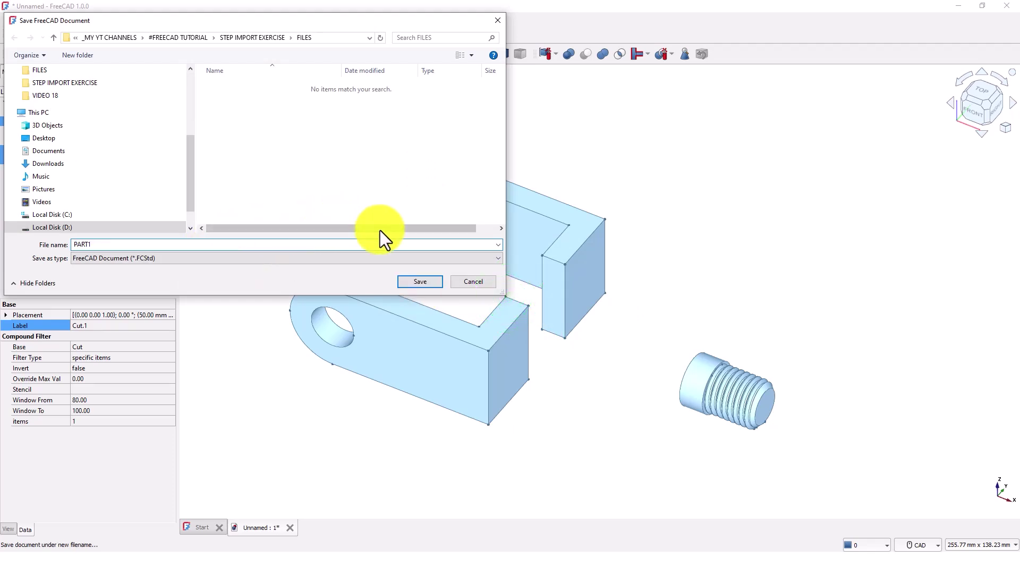
click(422, 285)
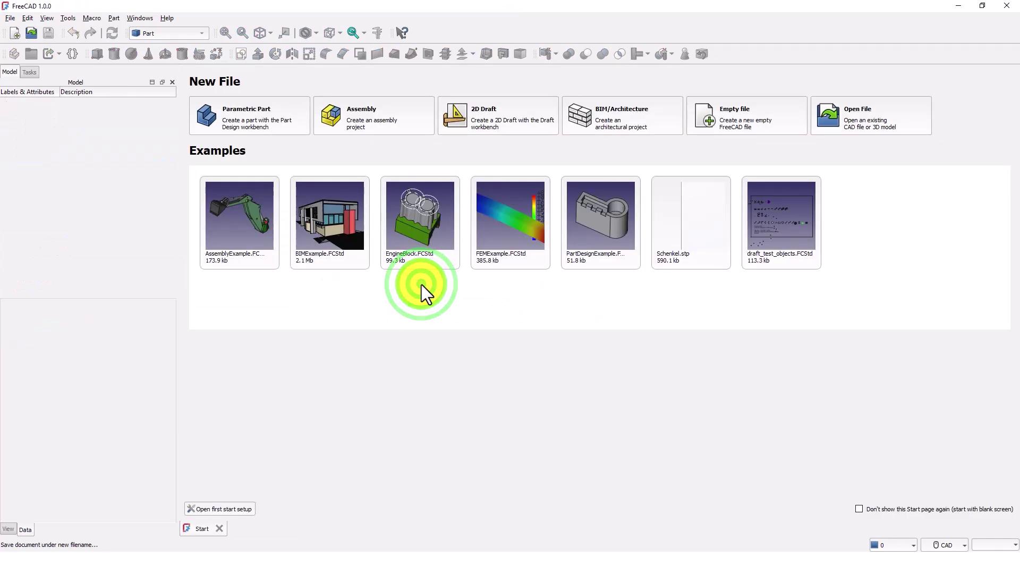
Step: Open EXPLODED.step with the offered import options and show the model in isometric view
click(860, 122)
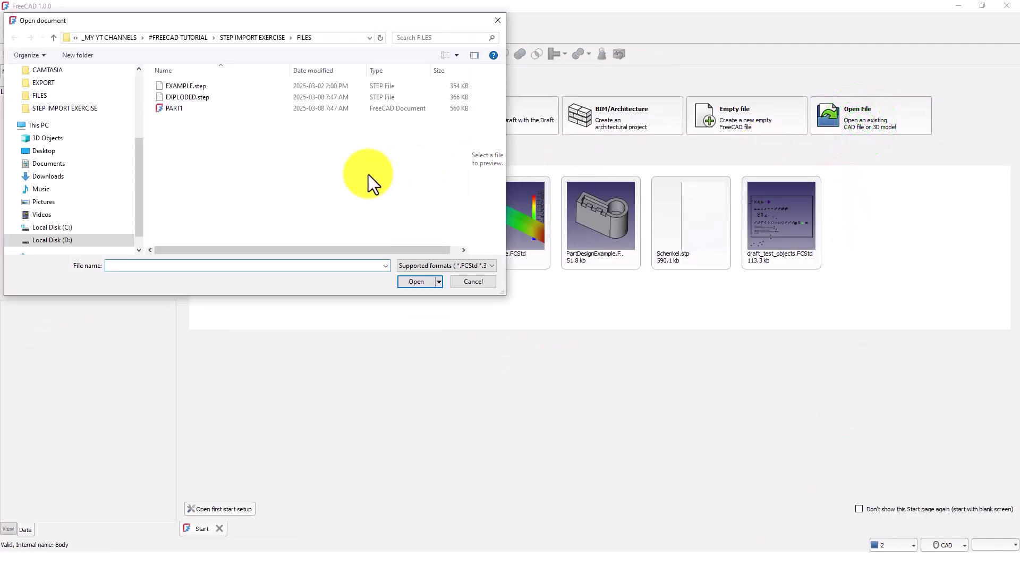
double_click(193, 96)
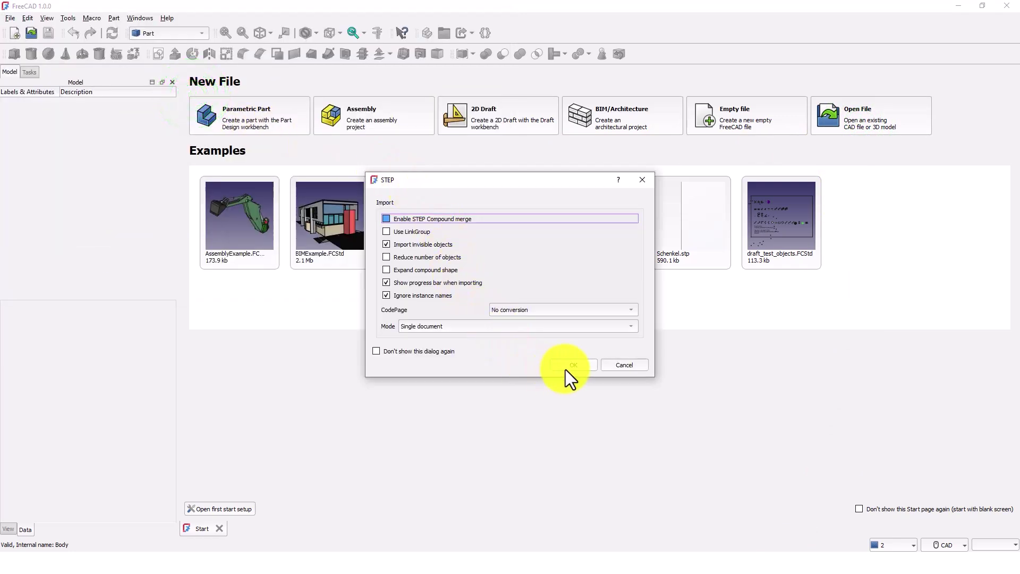
click(566, 368)
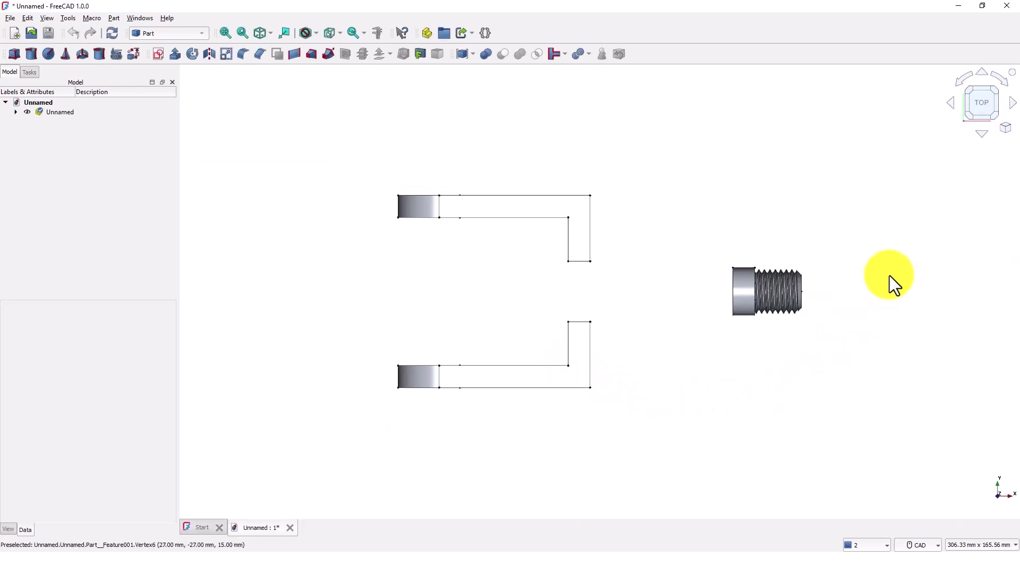
click(1006, 129)
click(950, 158)
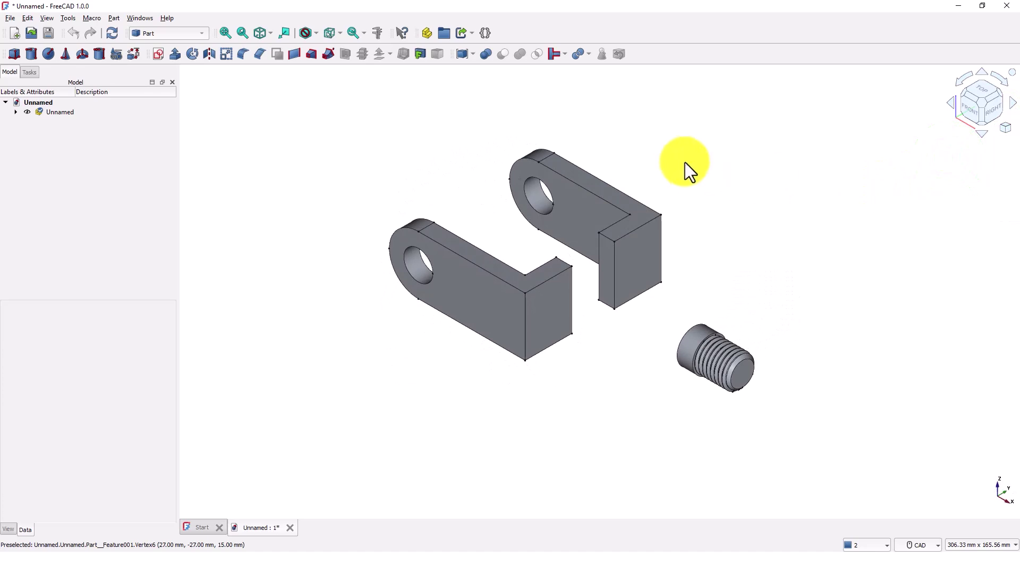
middle_drag(684, 162, 607, 191)
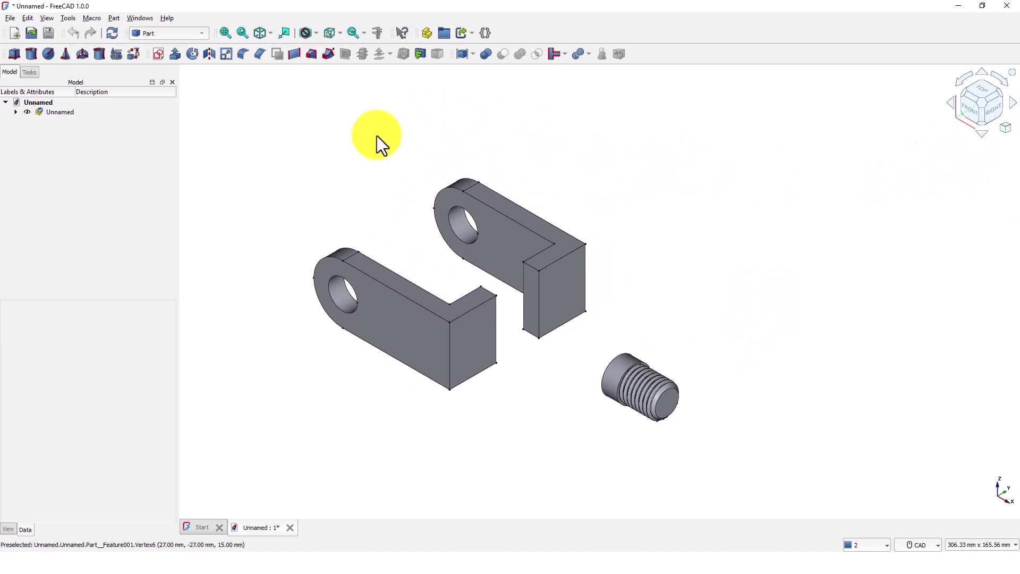
Step: Switch to the Part Design workbench and create a new body
click(203, 33)
click(157, 119)
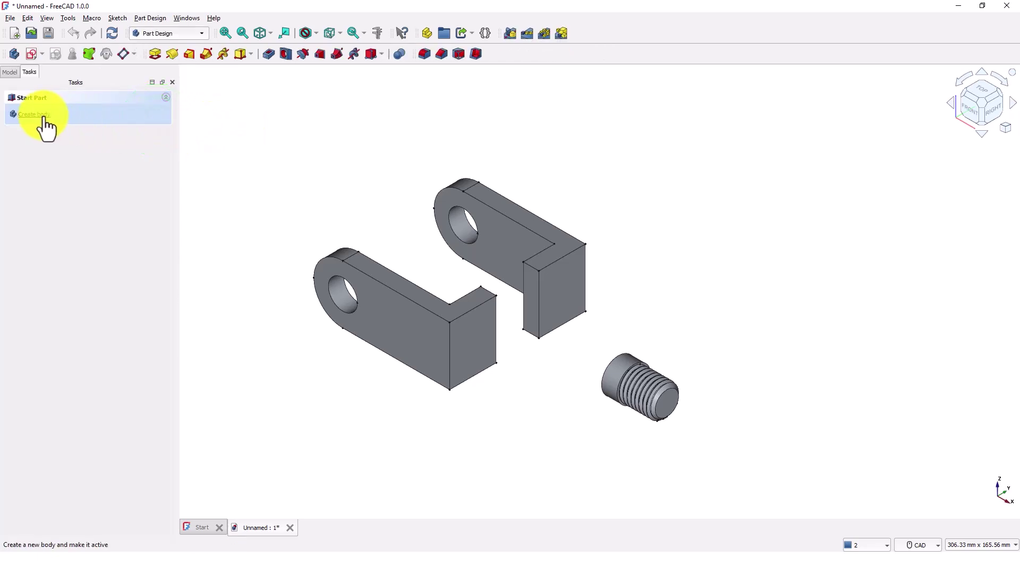
click(36, 118)
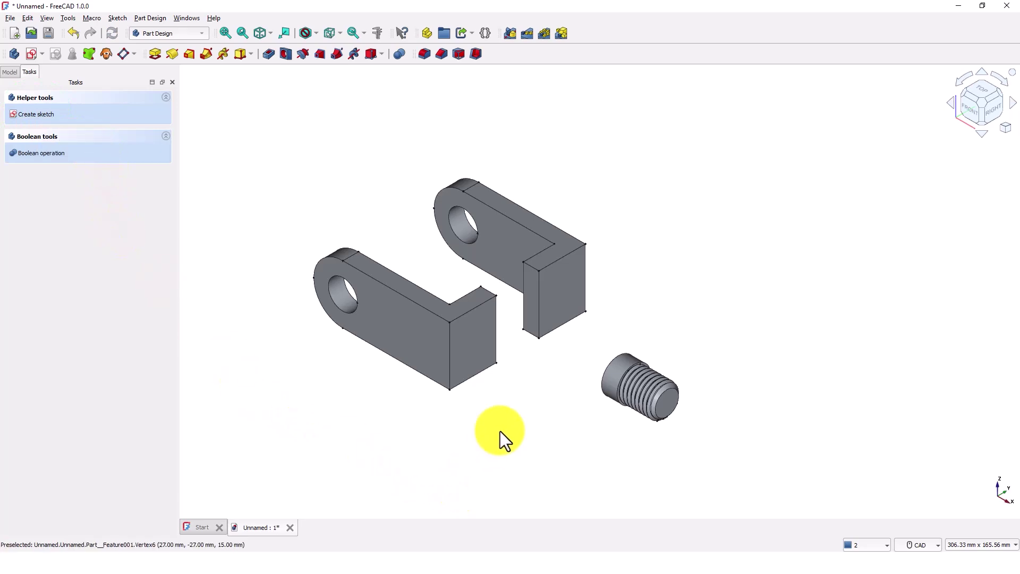
Step: Create a sub-shape binder in the new body from the rear fork half's narrow end face that faces the gap
scroll(526, 329, up, 4)
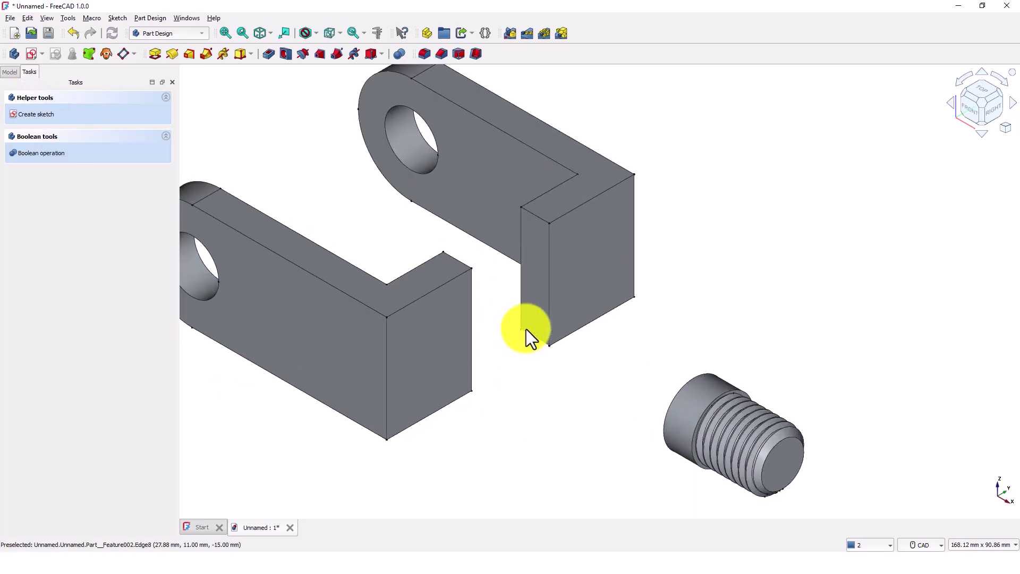
click(531, 312)
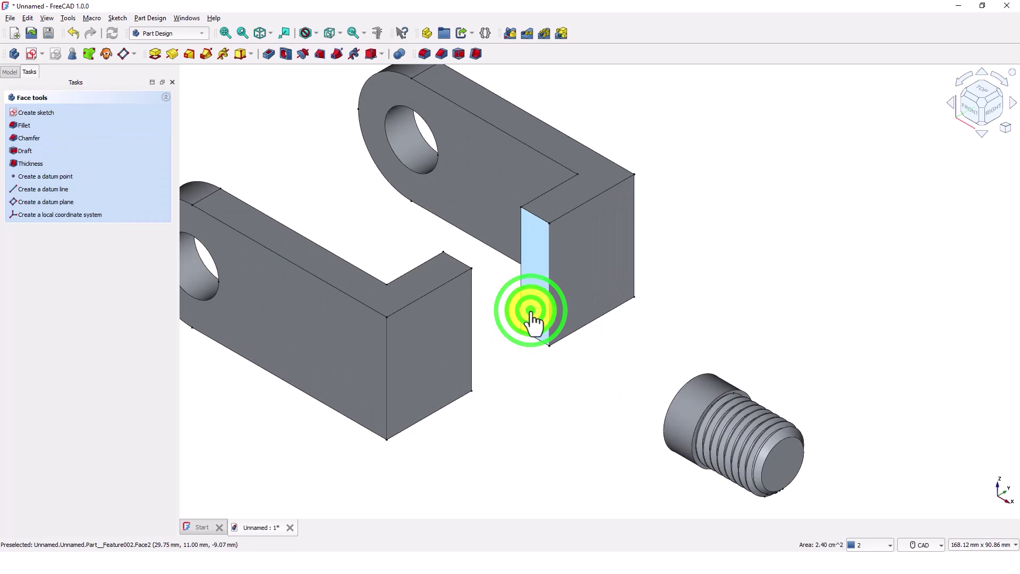
click(91, 57)
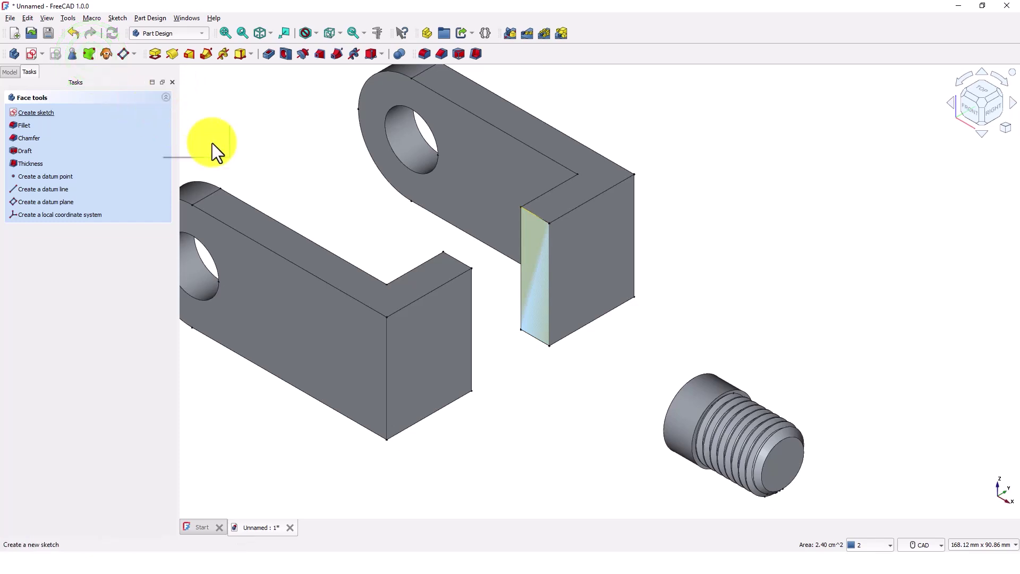
scroll(282, 174, up, 2)
scroll(282, 174, down, 5)
middle_drag(282, 171, 326, 198)
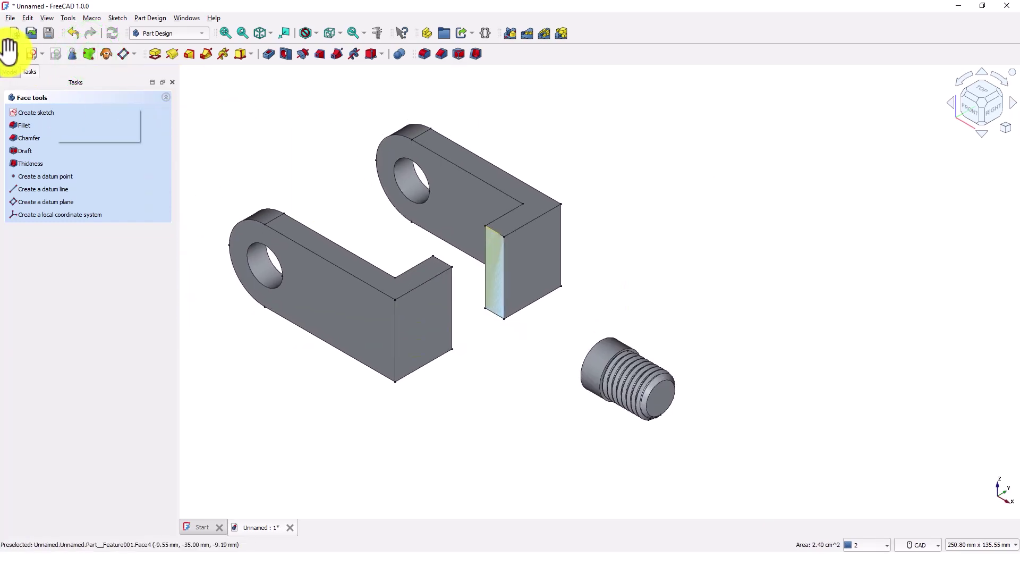
Step: Pad the binder face 30 mm along its normal toward the front fork half
click(9, 72)
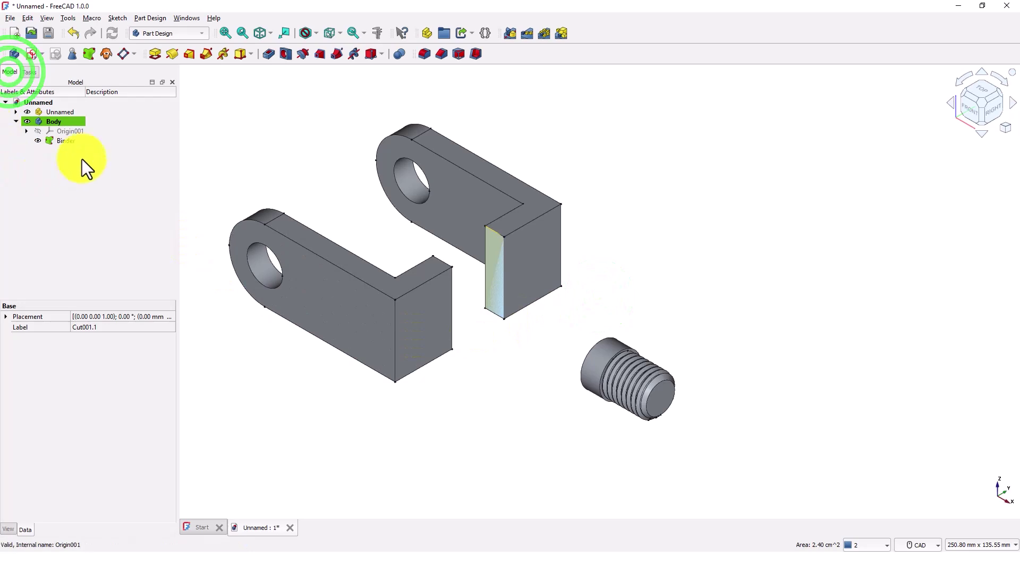
click(66, 141)
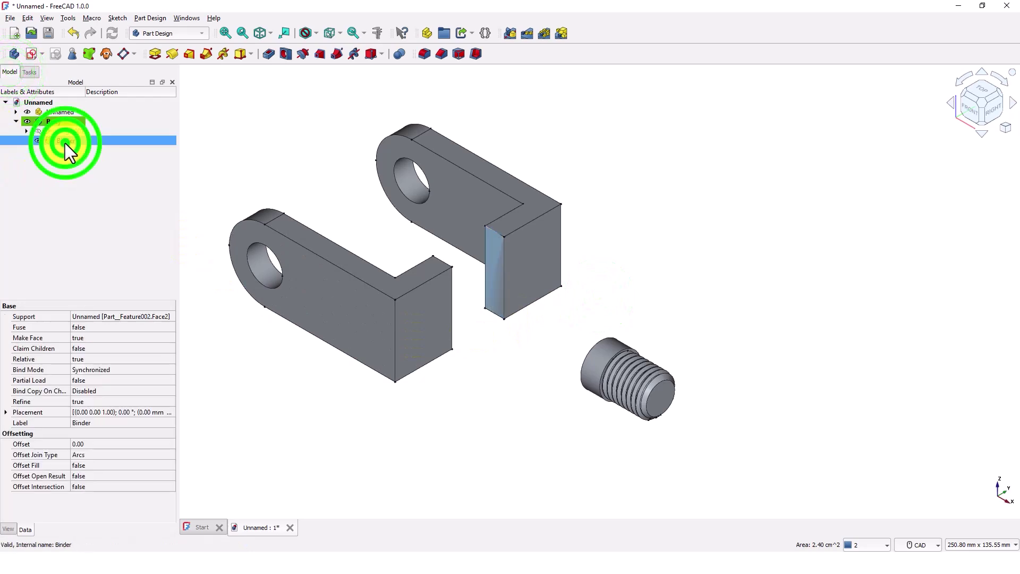
click(158, 54)
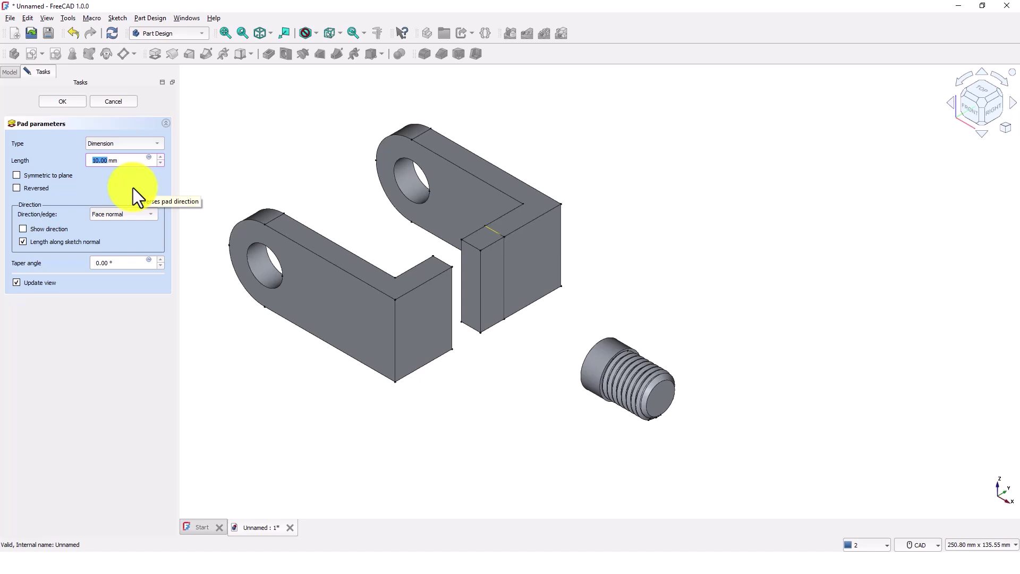
text(3)
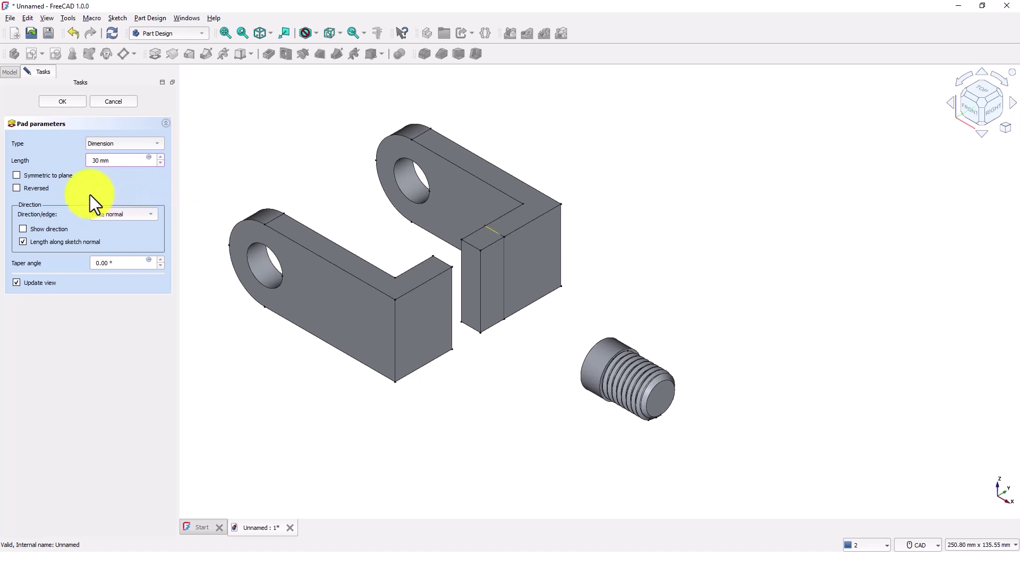
click(64, 101)
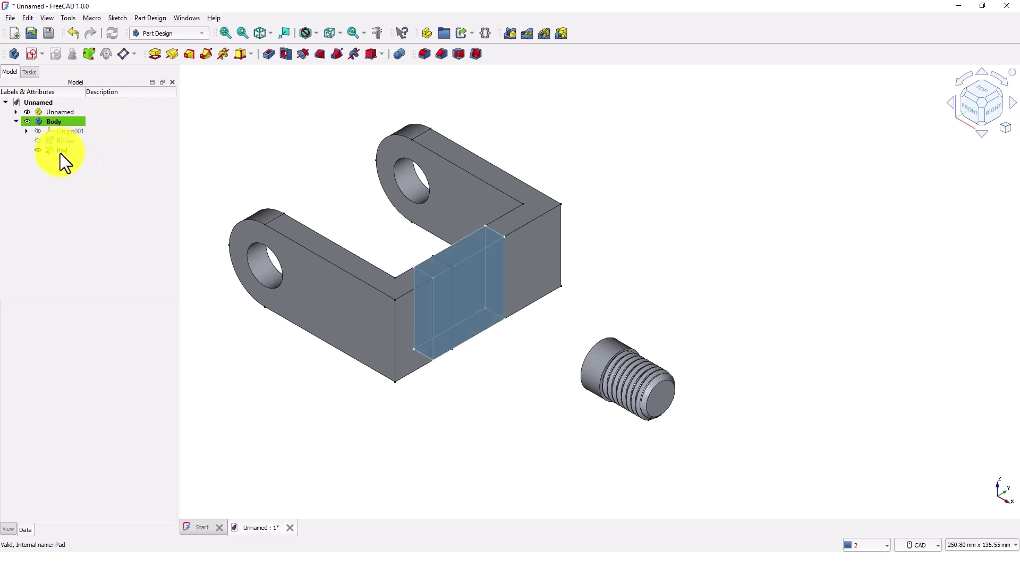
Step: Switch to the Part workbench and fuse the bridging pad with the rear fork half Cut001.1
click(16, 112)
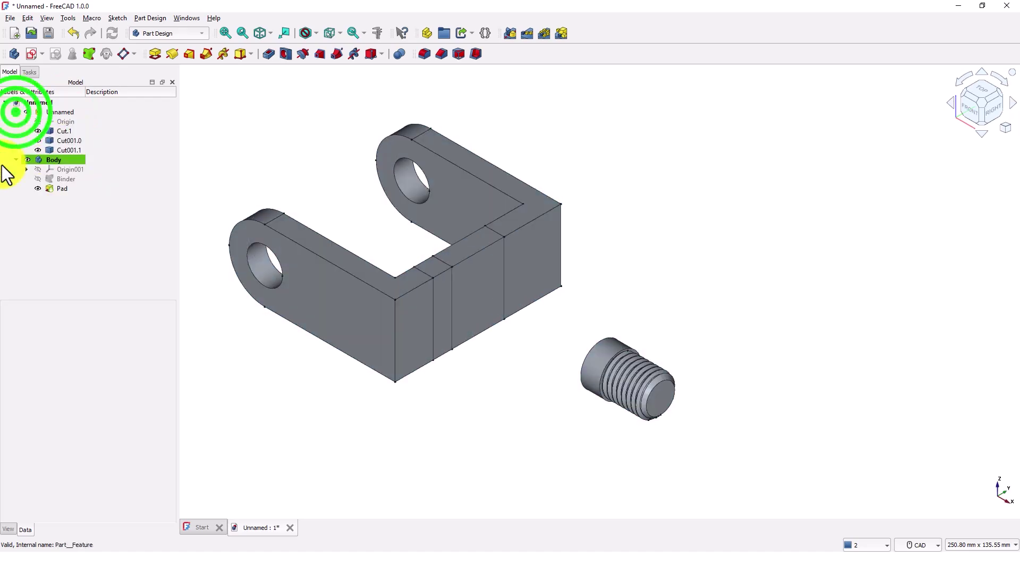
click(27, 223)
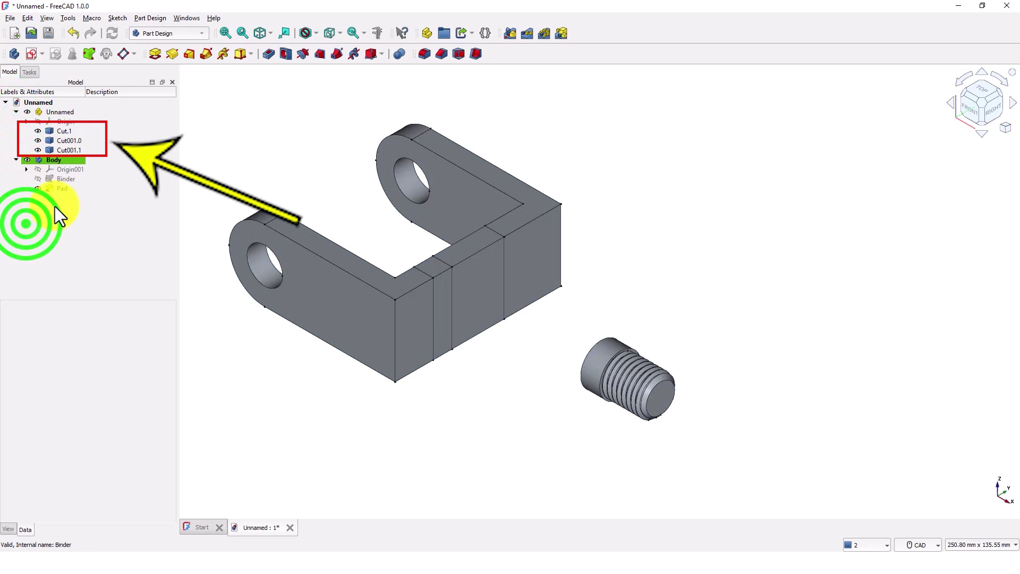
click(61, 187)
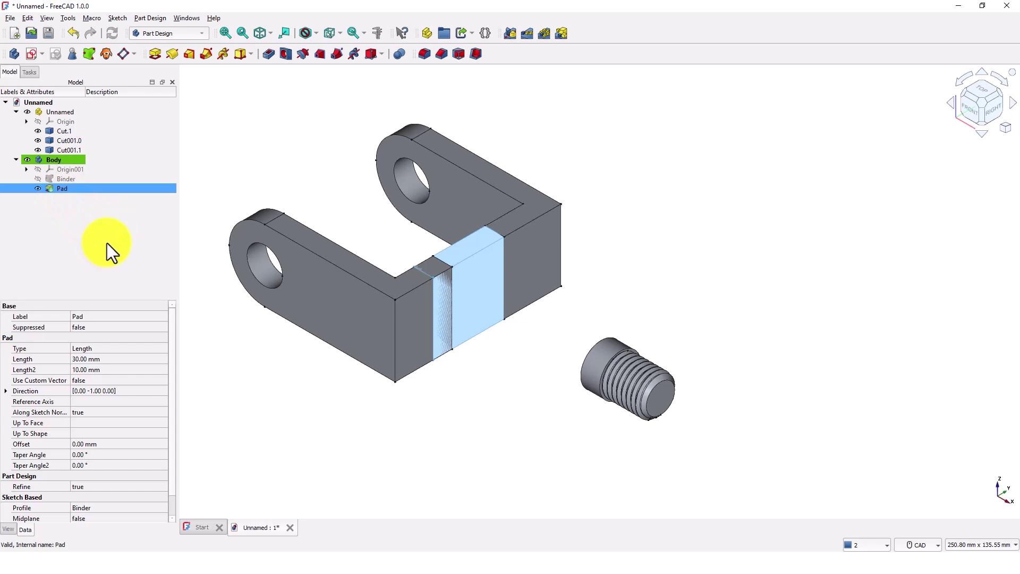
click(202, 33)
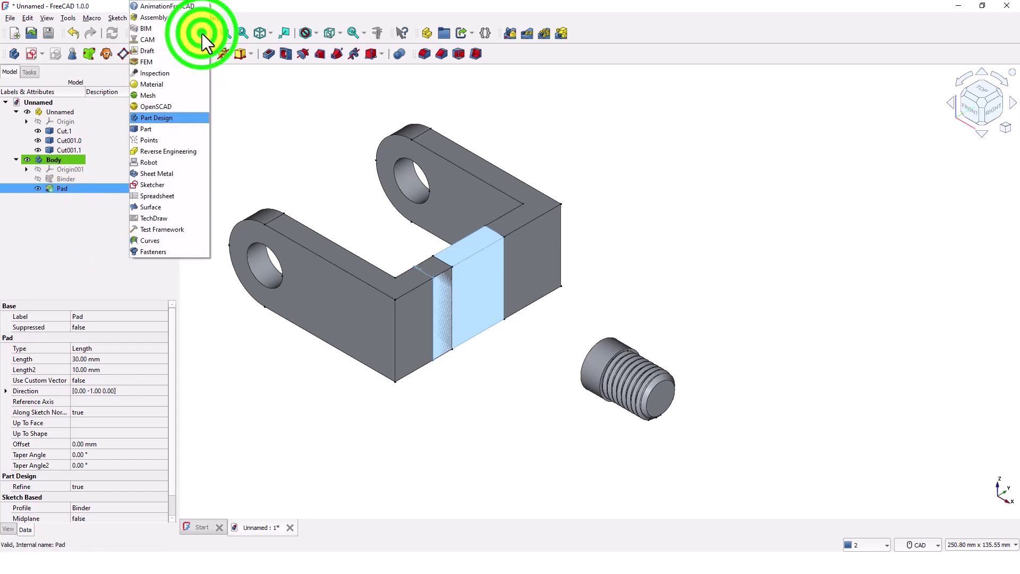
click(162, 129)
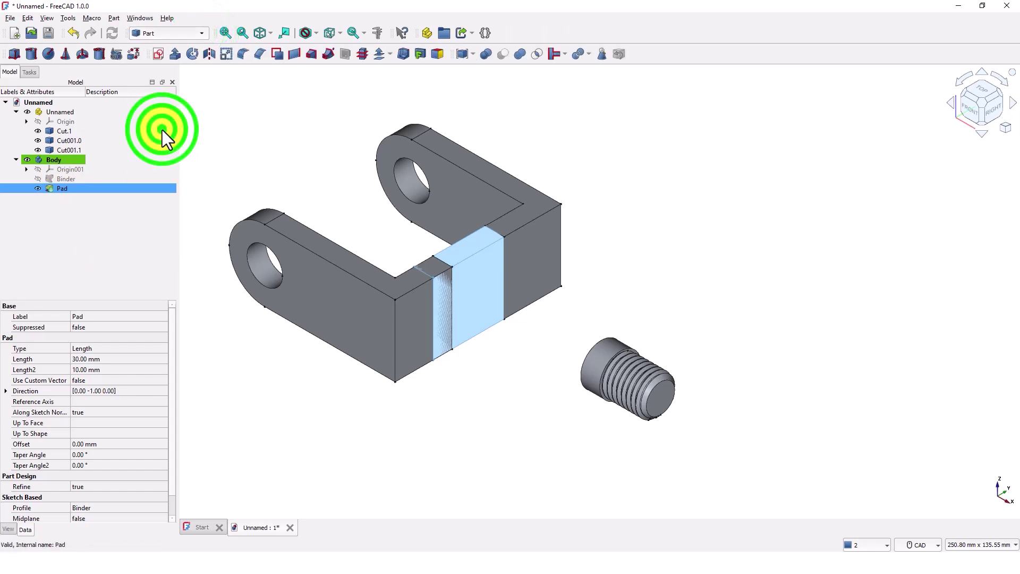
click(51, 190)
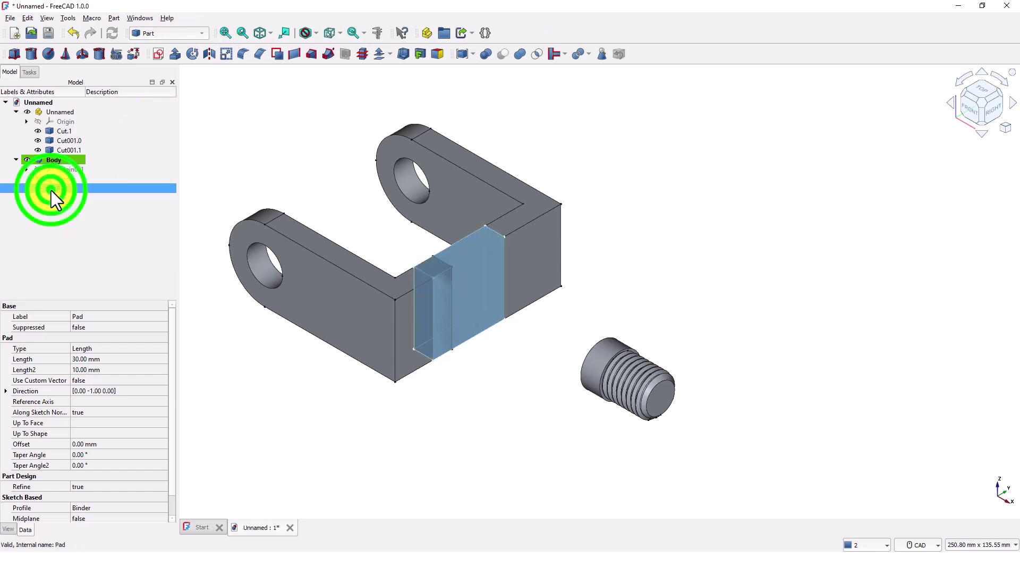
ctrl+click(70, 150)
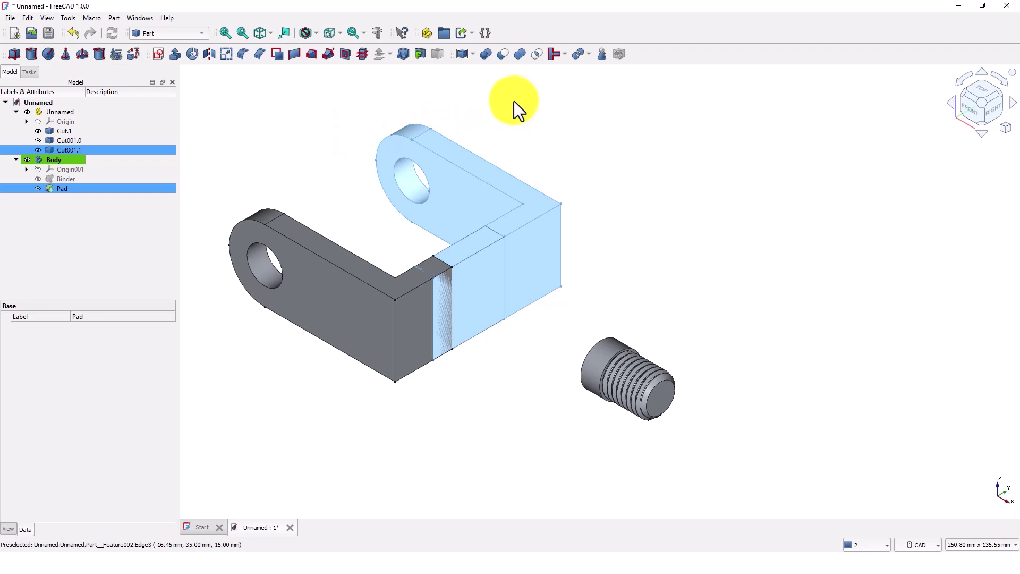
click(520, 53)
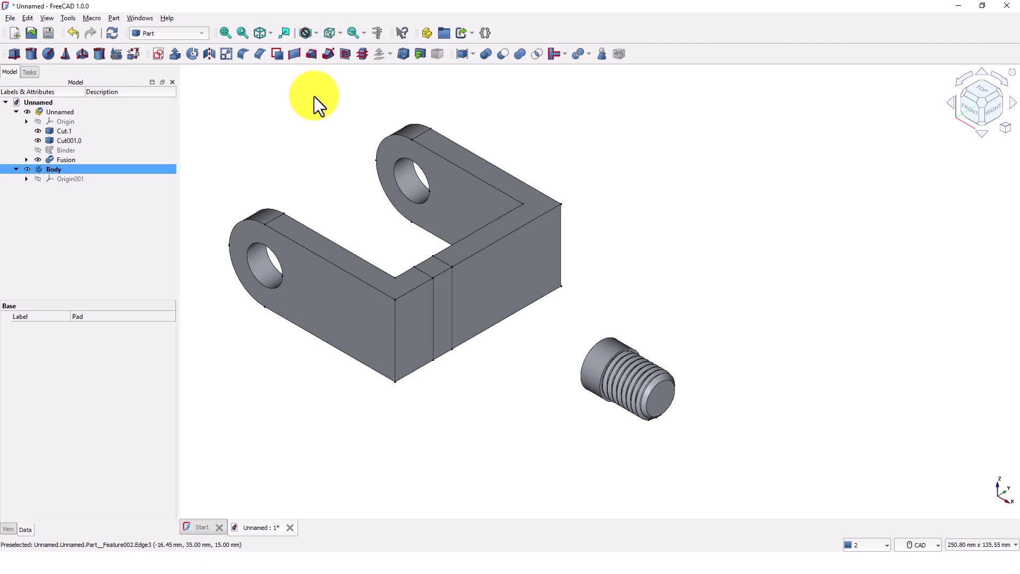
Step: Fuse the combined rear half and pad with the front fork half Cut001.0
click(69, 158)
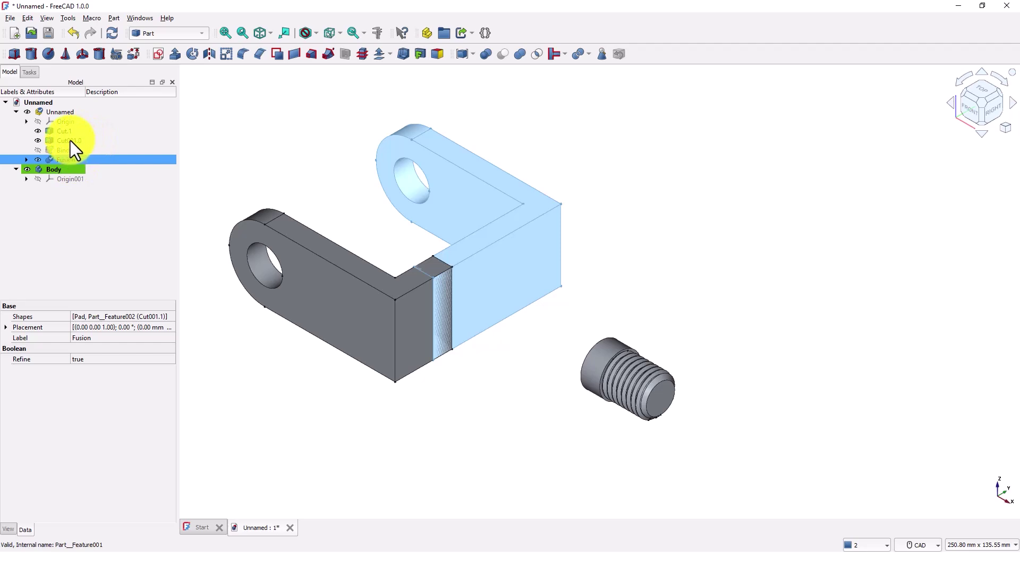
ctrl+click(70, 141)
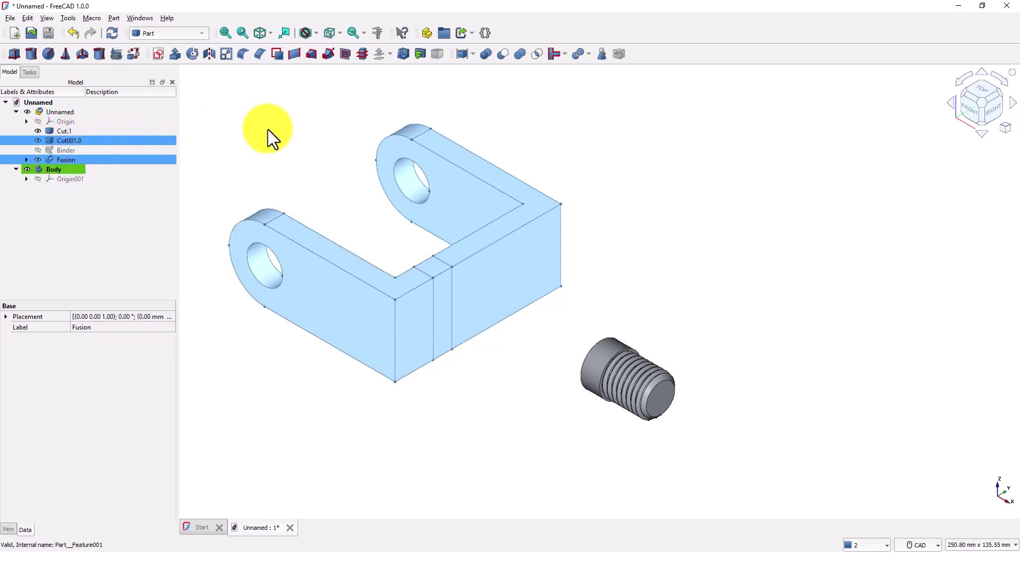
click(519, 55)
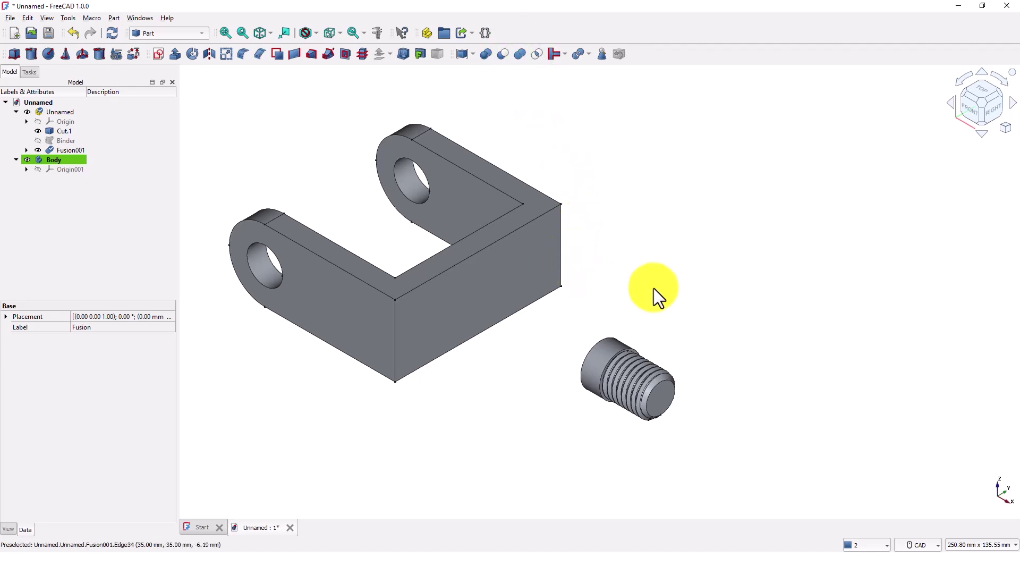
Step: Measure the distance between the threaded stud's flat end face and the fork's outer end face, leaving the measurement unsaved
mouse_move(547, 325)
middle_down()
mouse_move(719, 312)
mouse_move(692, 317)
mouse_move(727, 328)
mouse_move(563, 329)
middle_up()
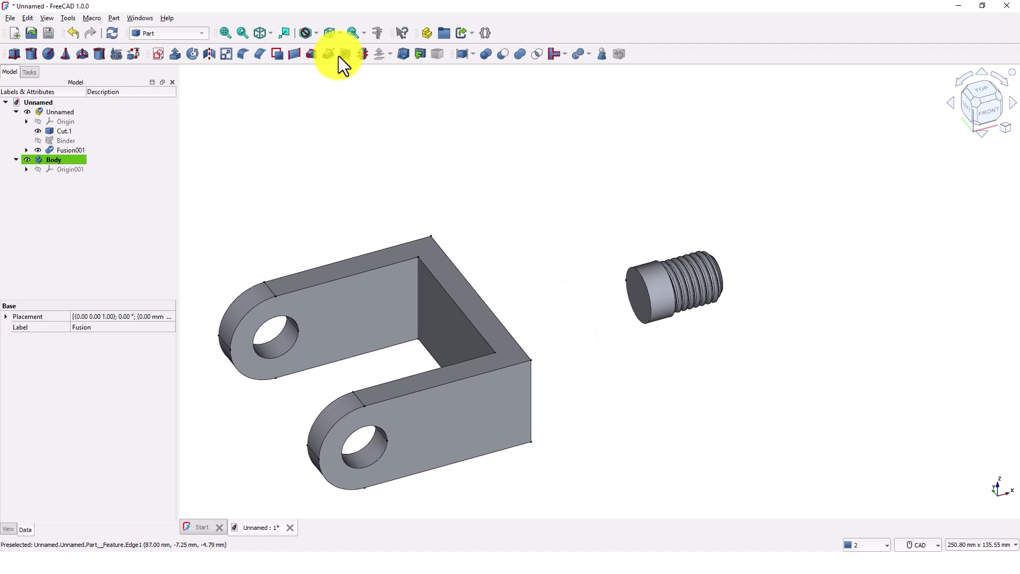
click(320, 104)
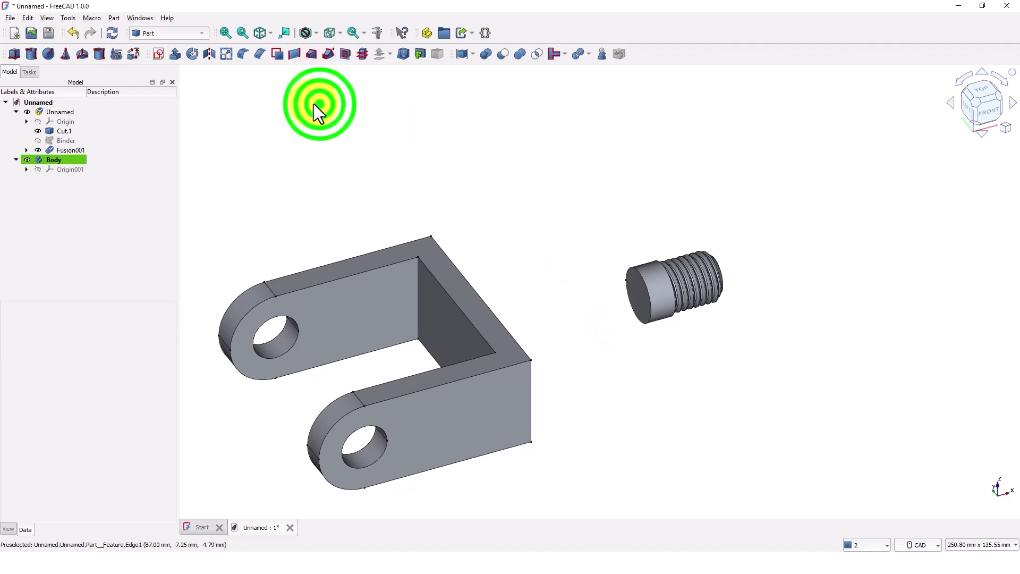
click(377, 33)
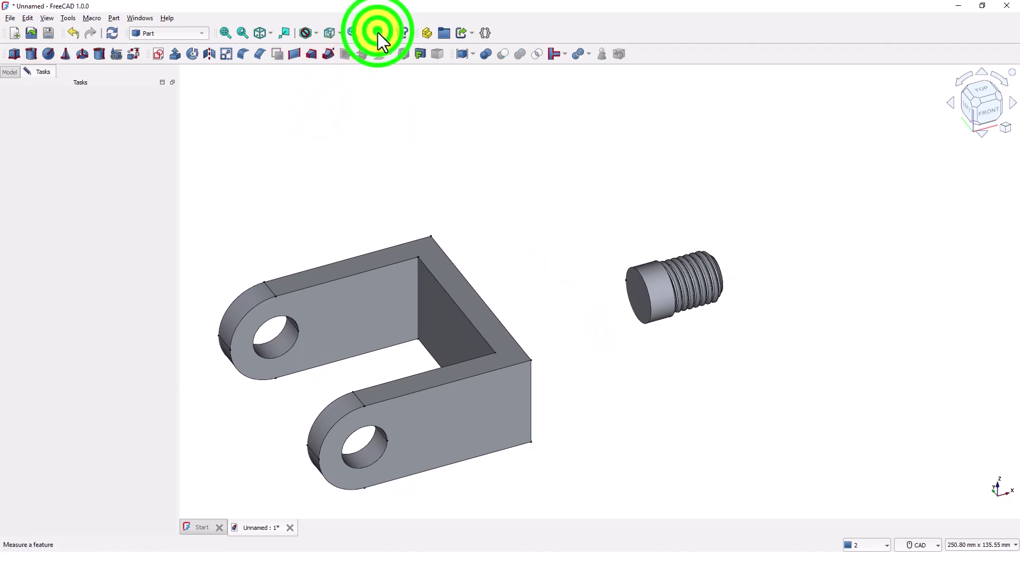
click(635, 299)
middle_drag(579, 272, 449, 289)
click(436, 294)
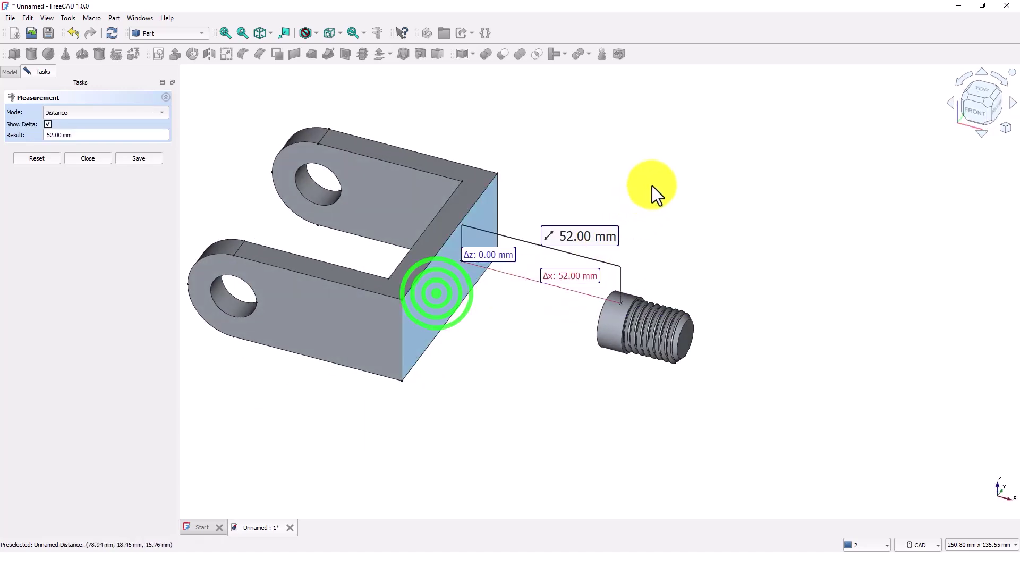
scroll(648, 216, up, 1)
middle_drag(649, 216, 674, 214)
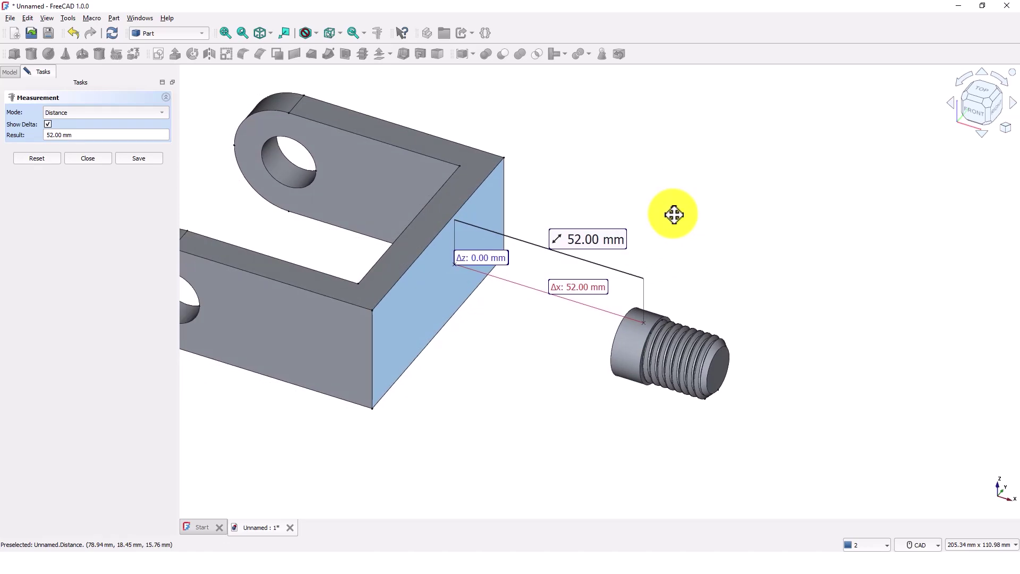
click(95, 157)
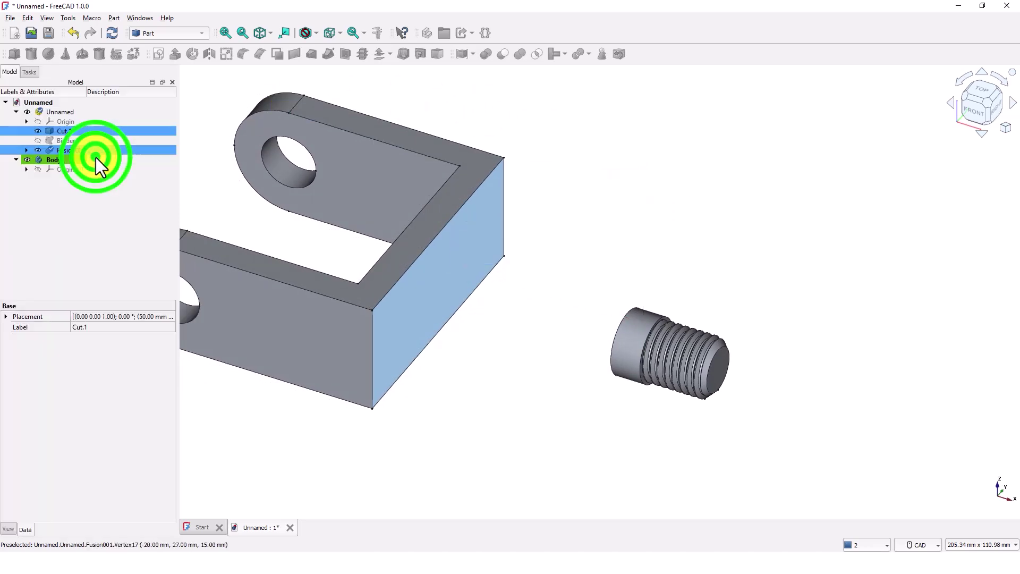
scroll(367, 237, up, 1)
scroll(366, 237, down, 3)
click(528, 312)
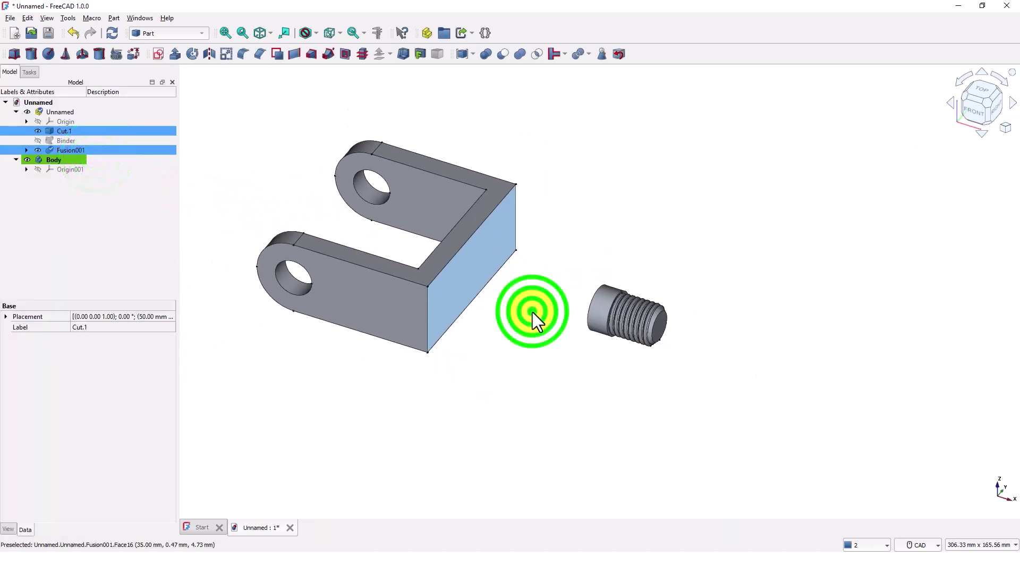
Step: Switch to the Part Design workbench and create another new body
middle_drag(528, 312, 492, 357)
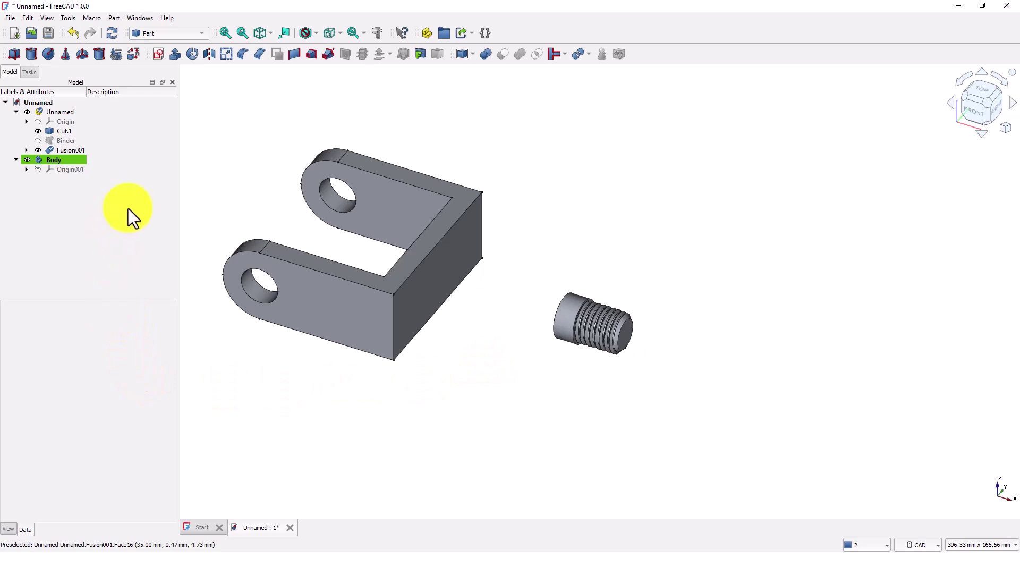
click(166, 31)
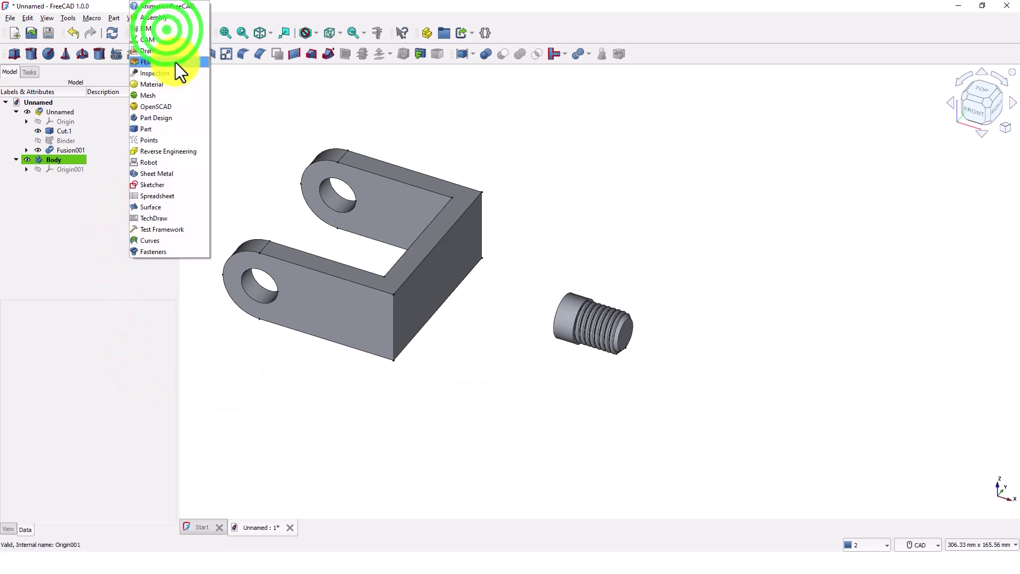
click(167, 120)
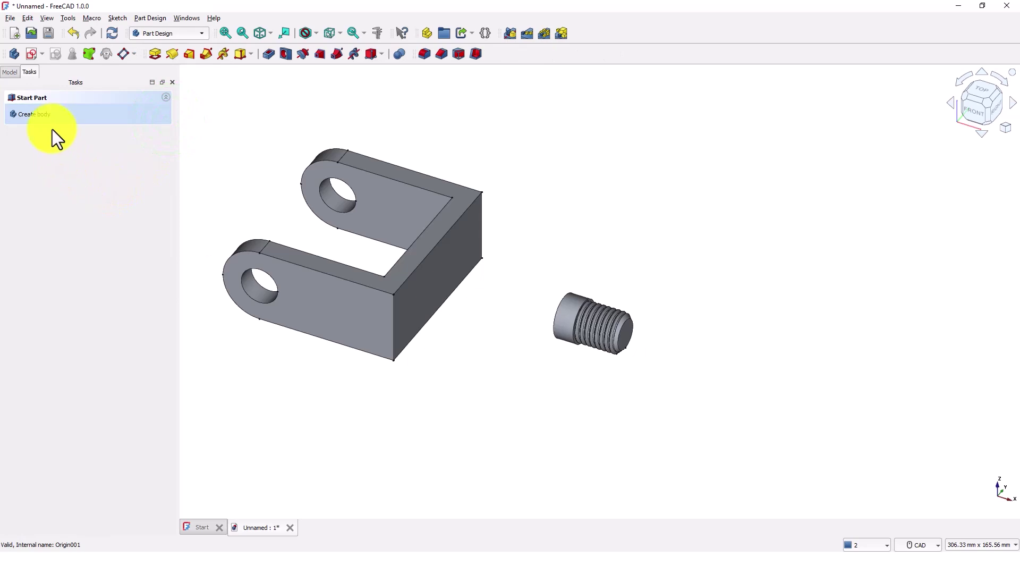
click(32, 114)
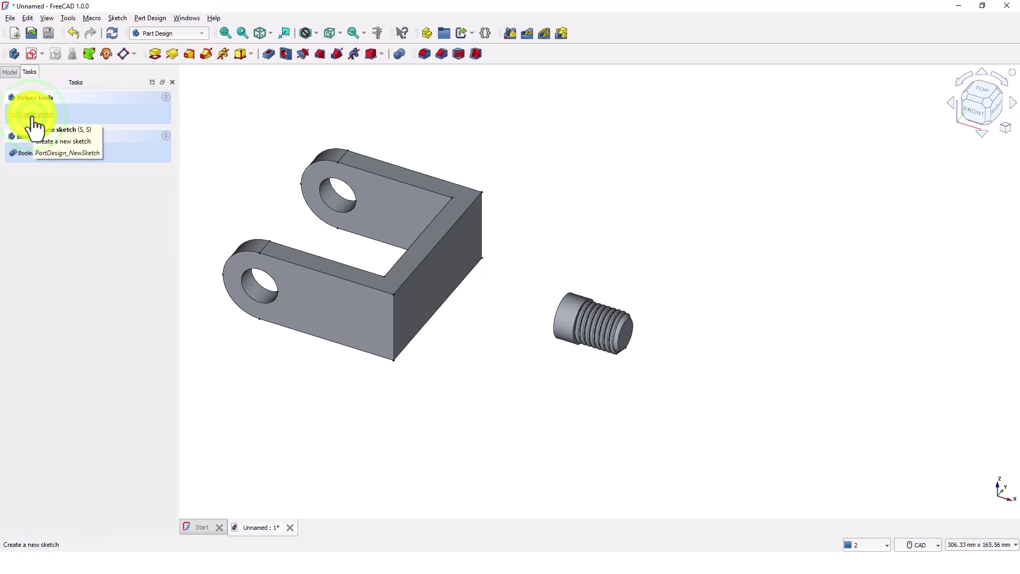
Step: Create a sub-shape binder in the new body from the threaded stud's flat circular end face facing the fork
middle_drag(518, 238, 569, 320)
scroll(633, 305, up, 5)
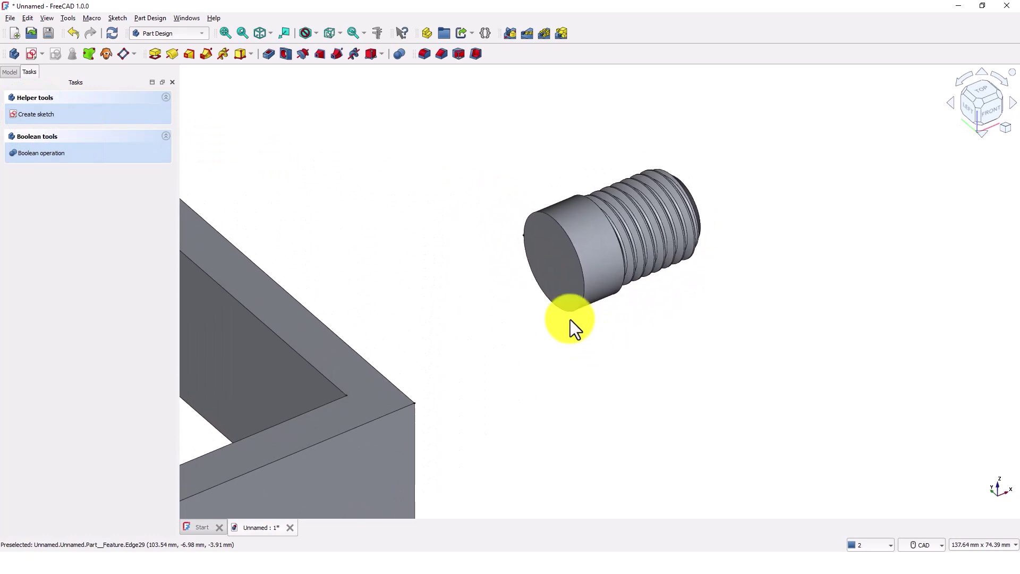
click(566, 287)
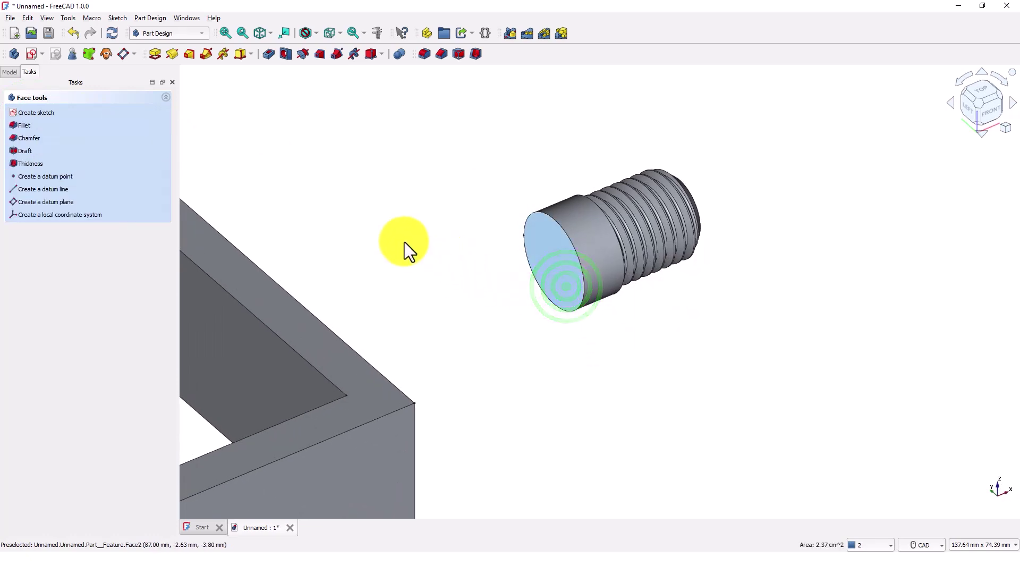
click(88, 54)
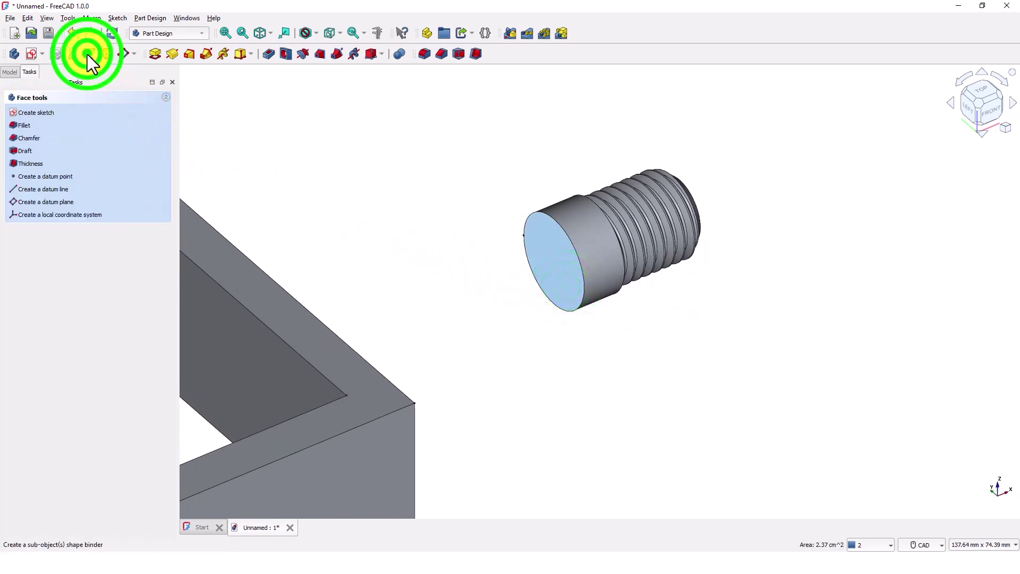
Step: Pad the circular binder face 53 mm along its normal toward the fork
scroll(445, 266, up, 1)
scroll(445, 266, down, 4)
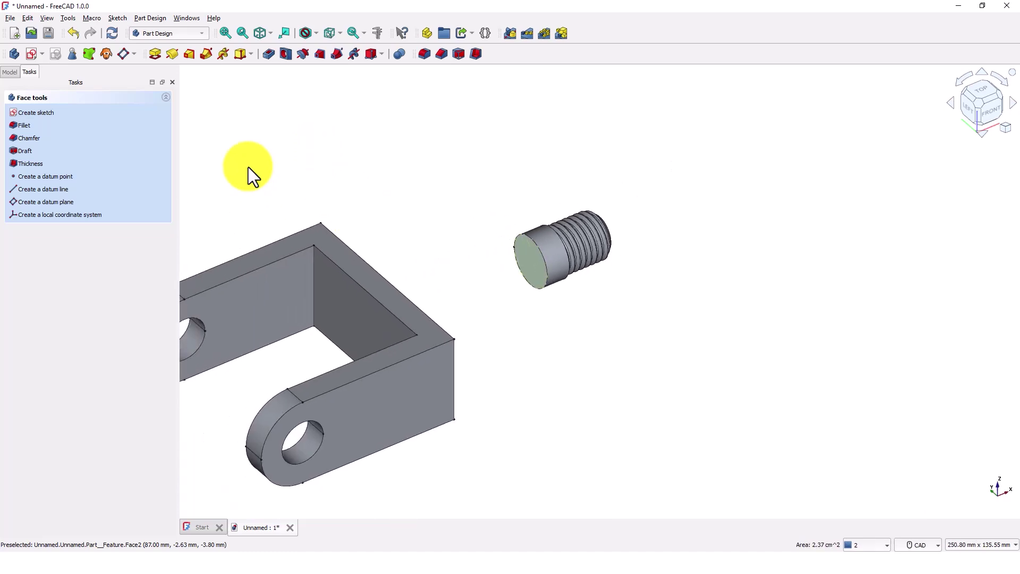
click(10, 71)
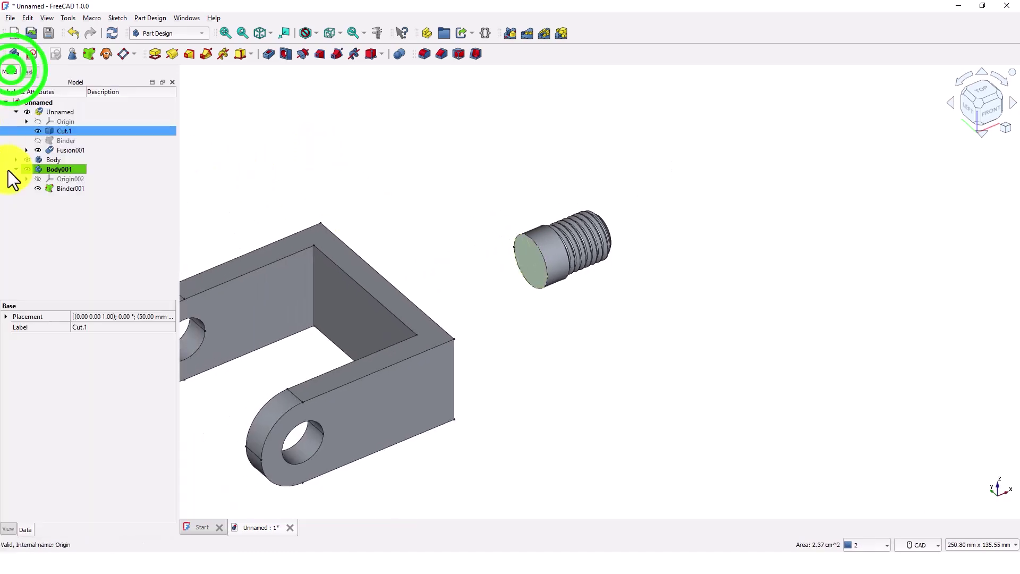
click(74, 190)
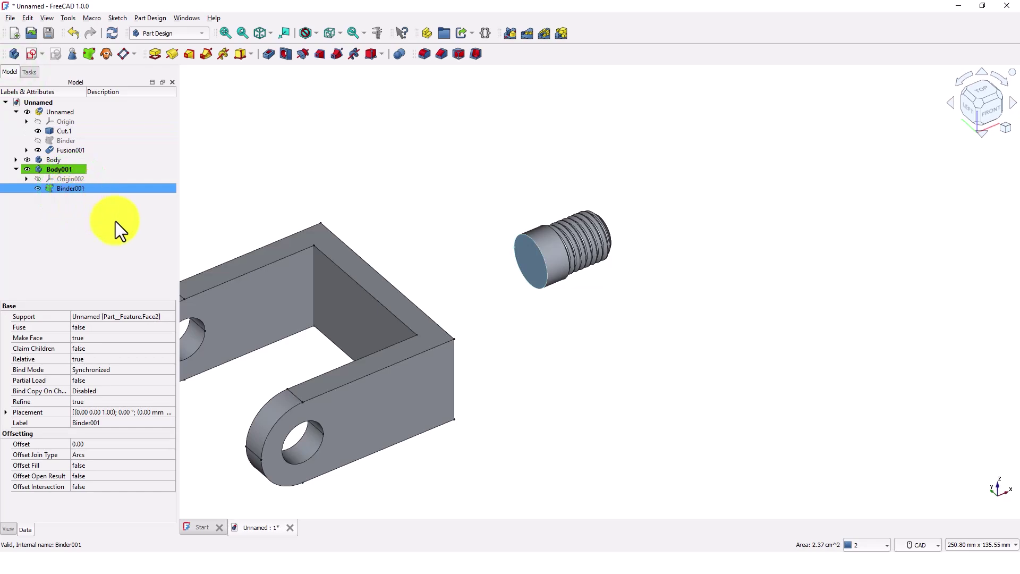
click(154, 55)
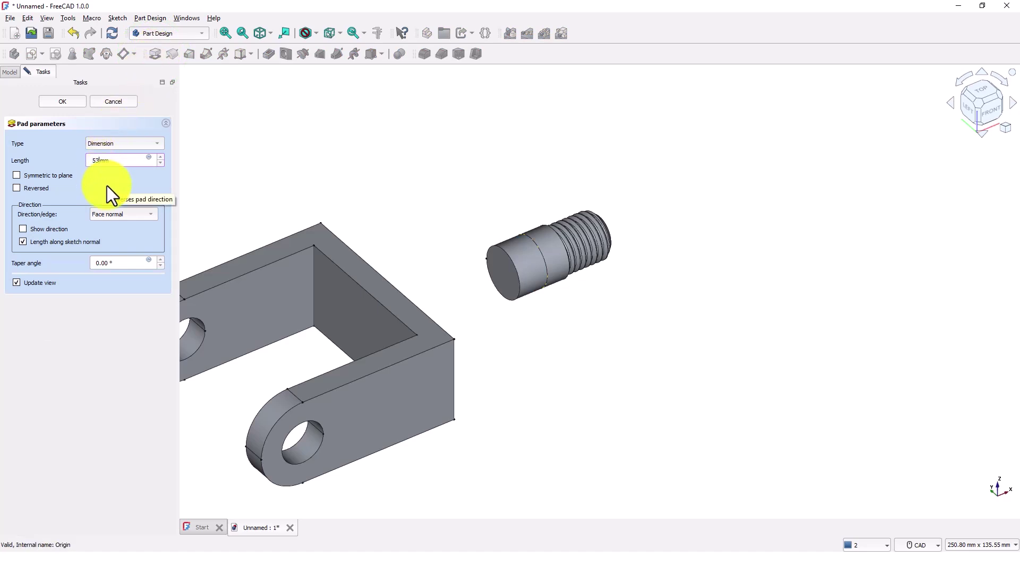
click(73, 102)
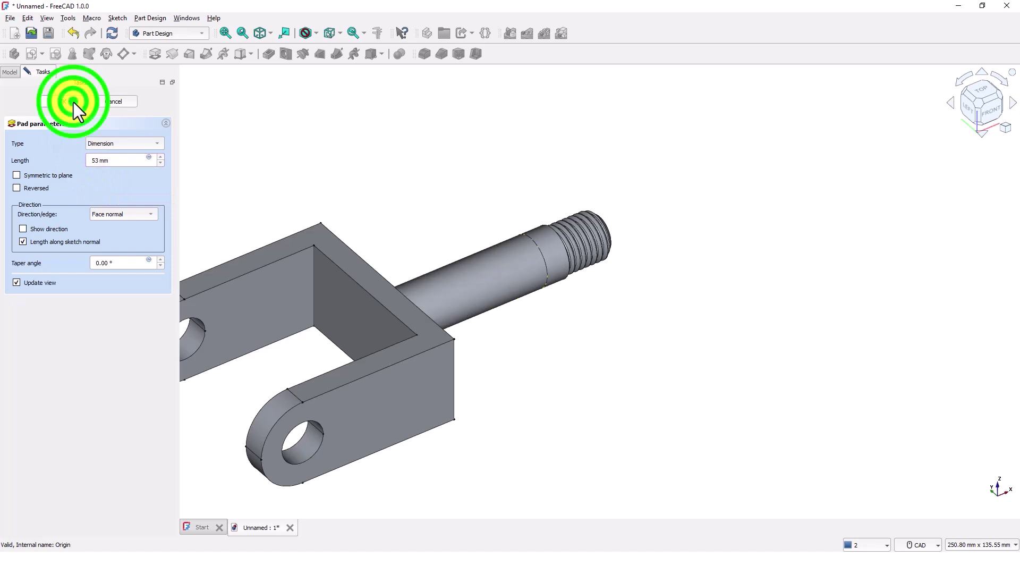
Step: Fuse the 53 mm pad with the threaded stud Cut.1 using the Part workbench's Union operation
middle_drag(511, 186, 529, 229)
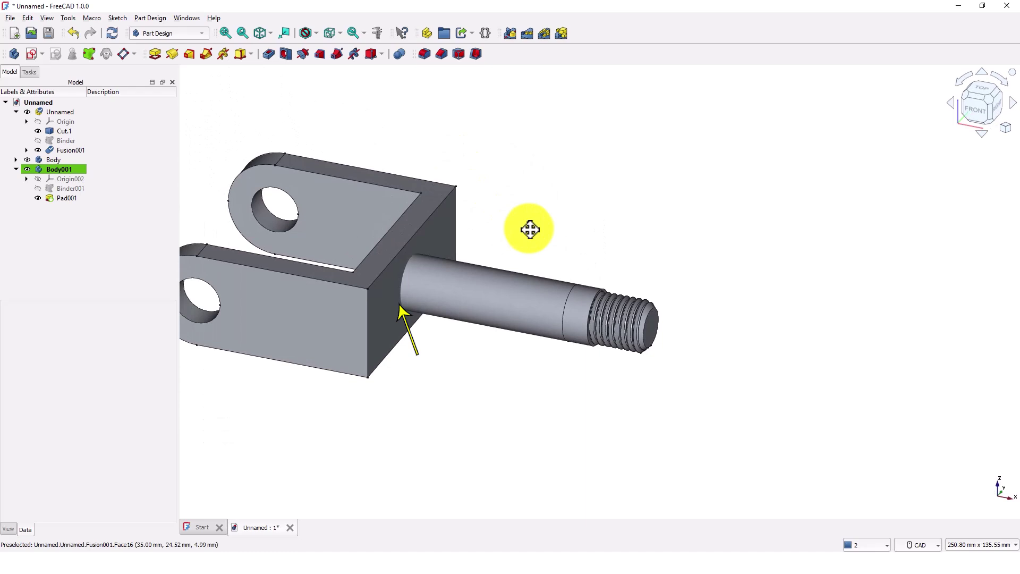
ctrl+click(65, 198)
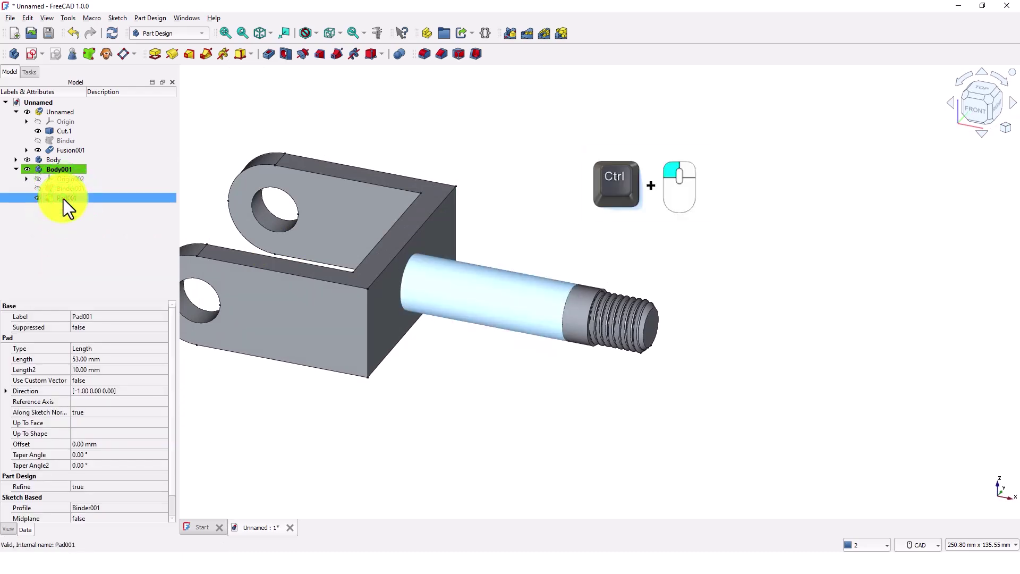
ctrl+click(60, 131)
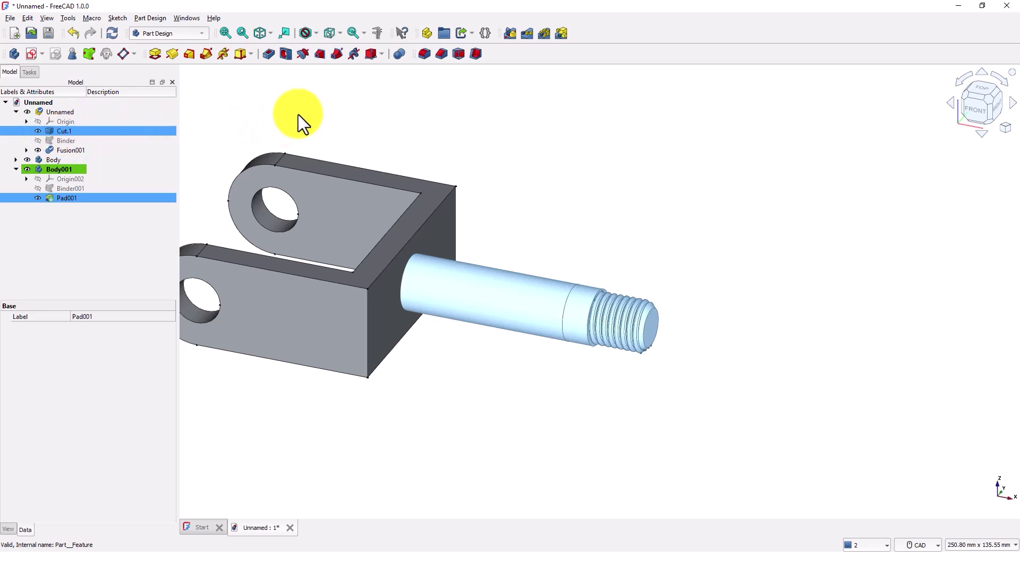
click(195, 34)
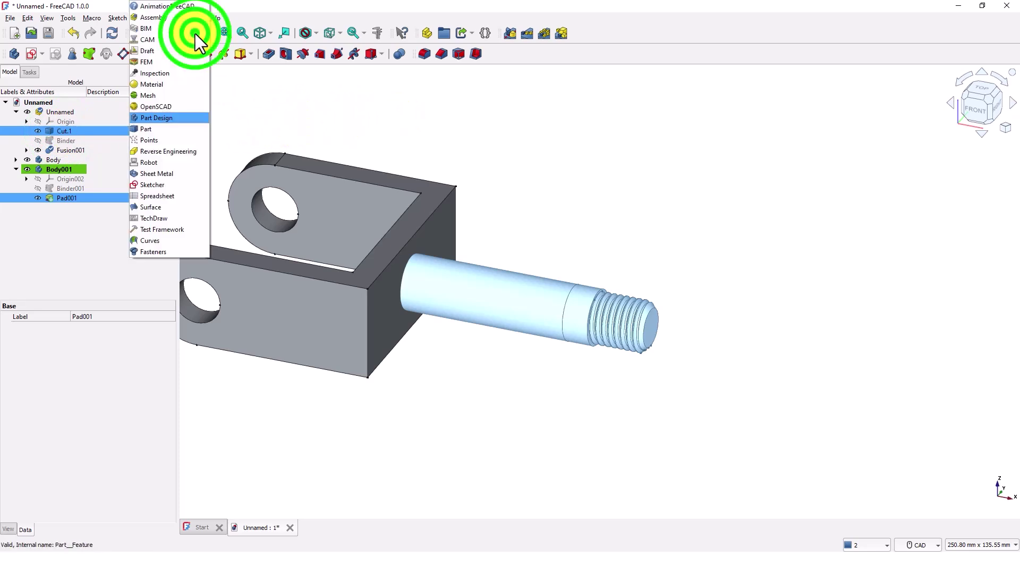
click(165, 129)
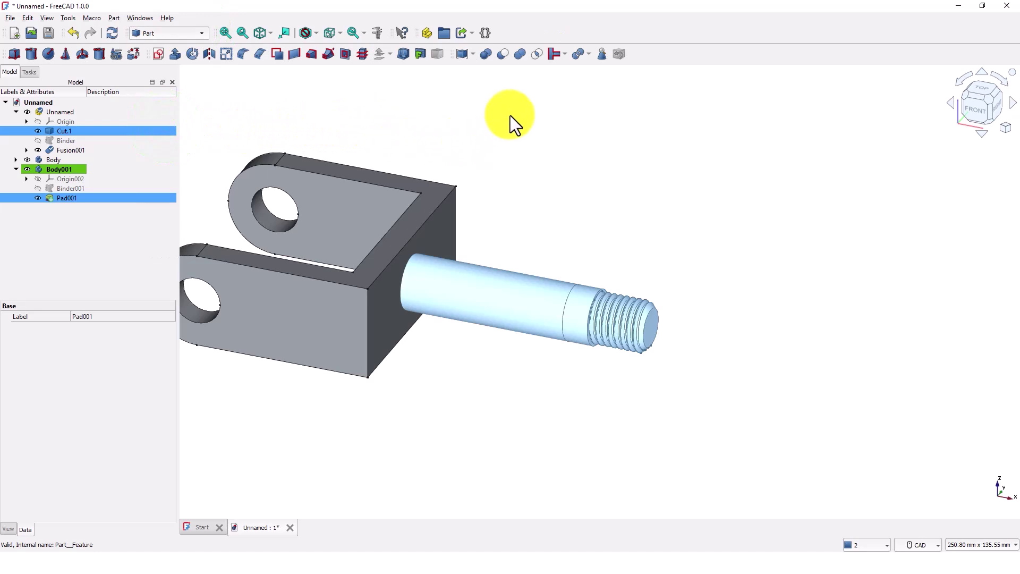
click(516, 58)
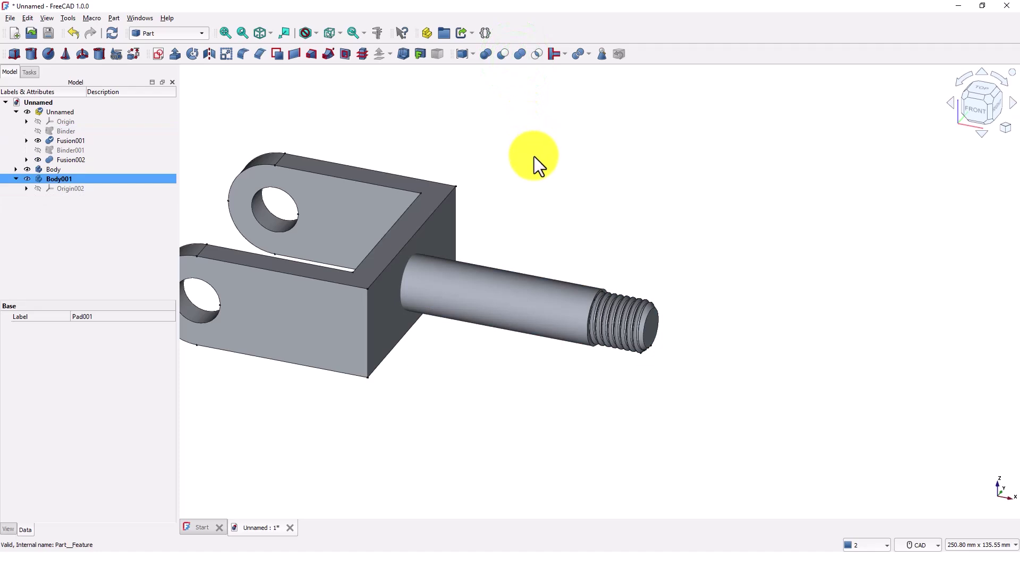
Step: Fuse the lengthened fork Fusion001 and the threaded shaft Fusion002 into a single solid
middle_drag(537, 162, 631, 181)
ctrl+click(74, 142)
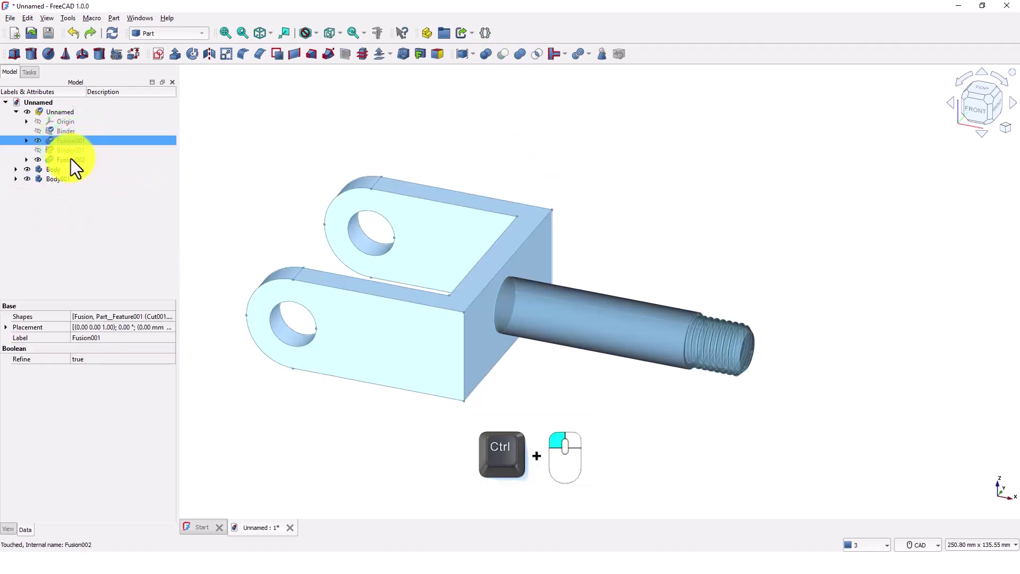
ctrl+click(71, 159)
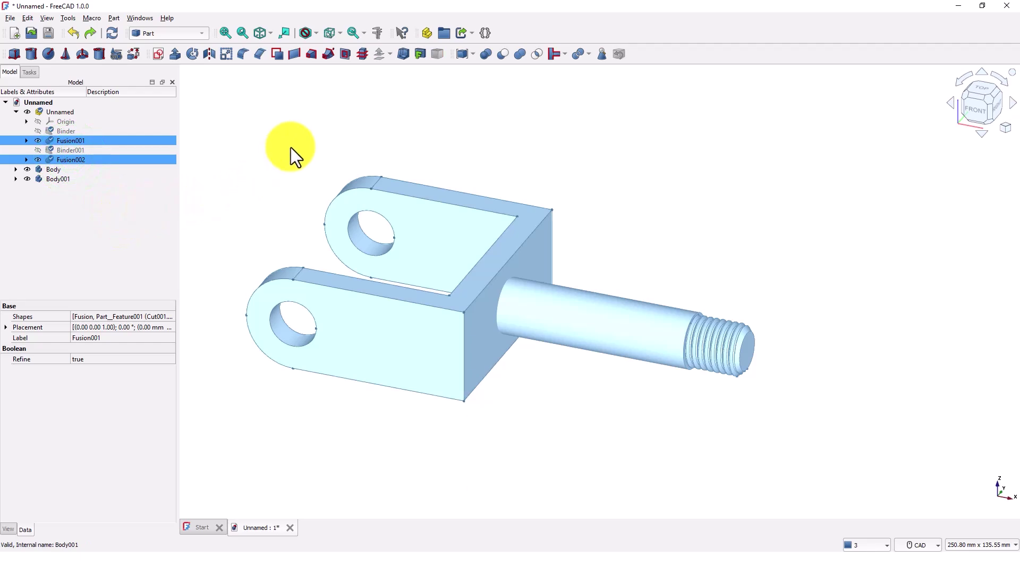
click(519, 54)
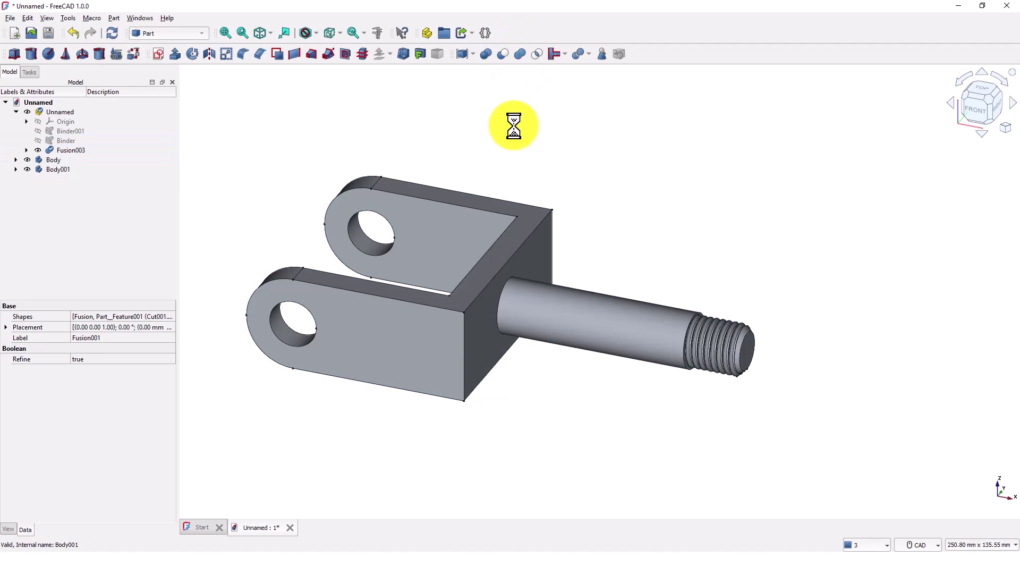
middle_drag(545, 150, 647, 259)
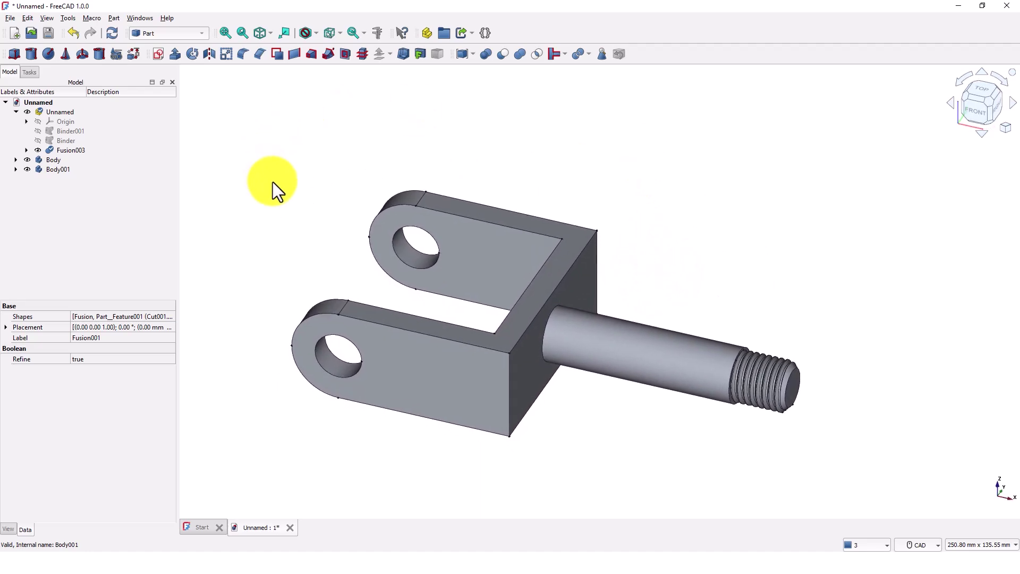
Step: Export the model as STEP with colors, replacing the existing EXPLODED.step file
click(16, 111)
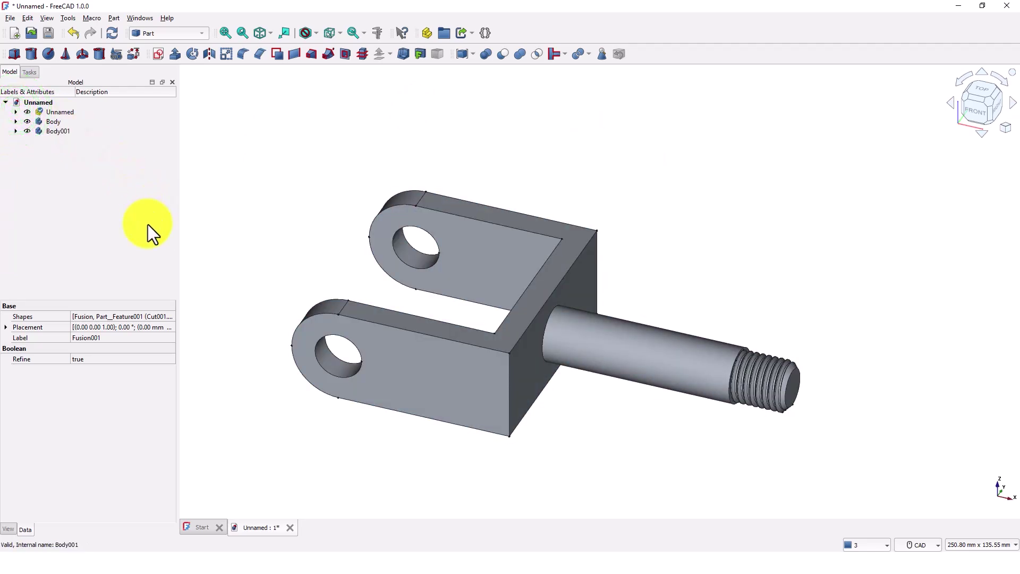
click(10, 17)
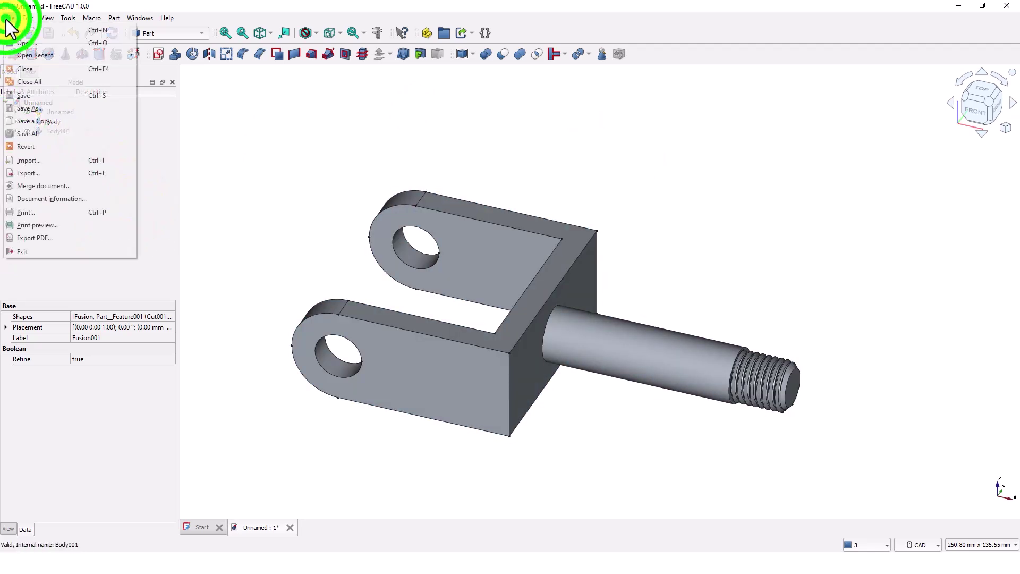
click(30, 174)
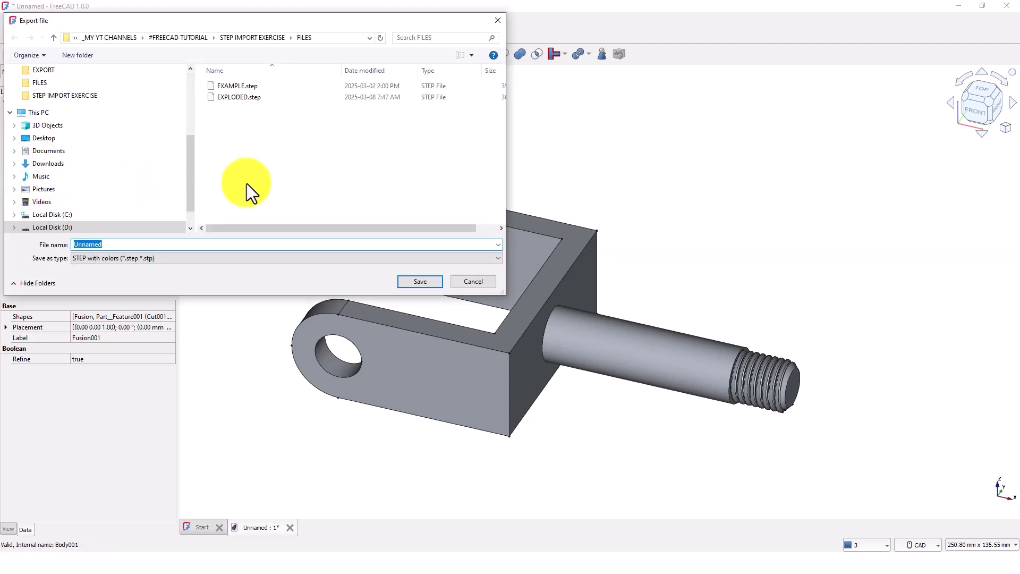
click(246, 99)
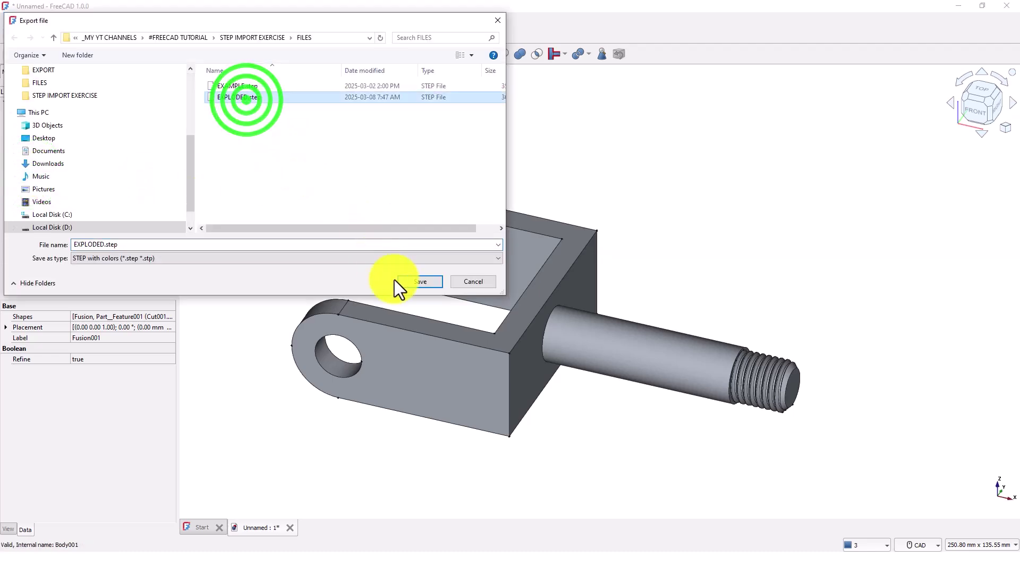
click(410, 280)
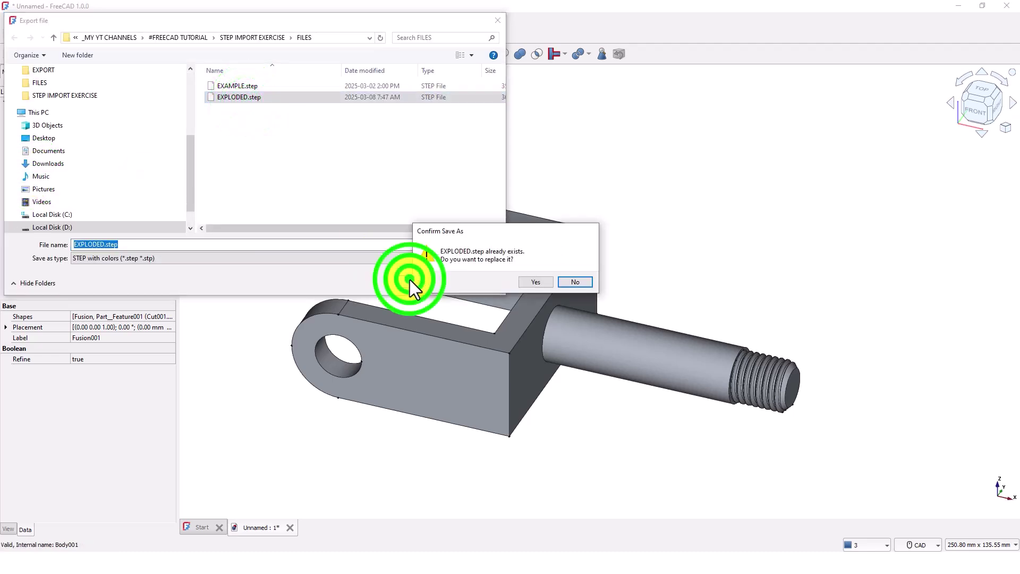
click(528, 280)
click(557, 341)
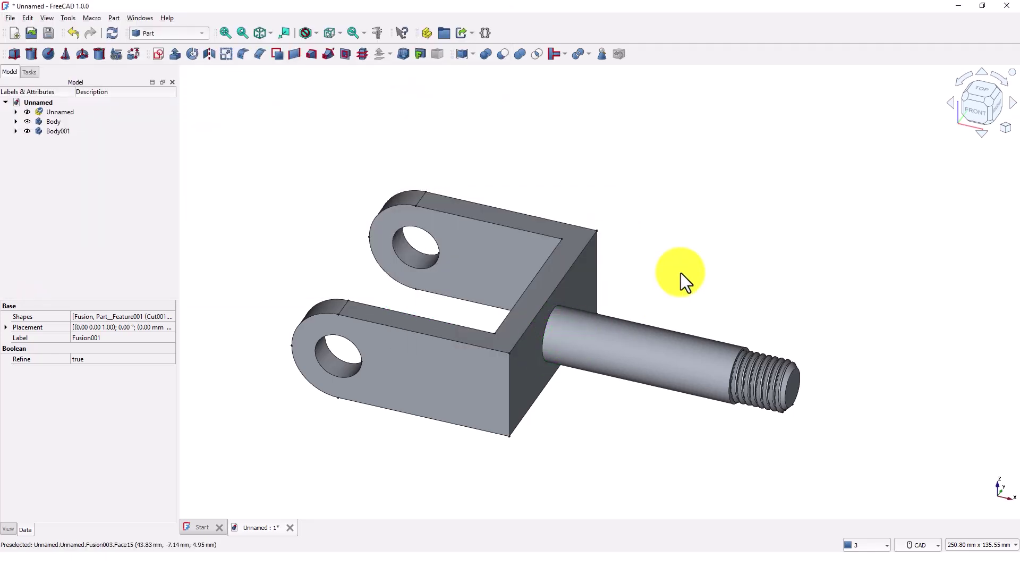
Step: Close the document without saving and open EXPLODED.step with the default STEP import options in single-document mode
click(290, 527)
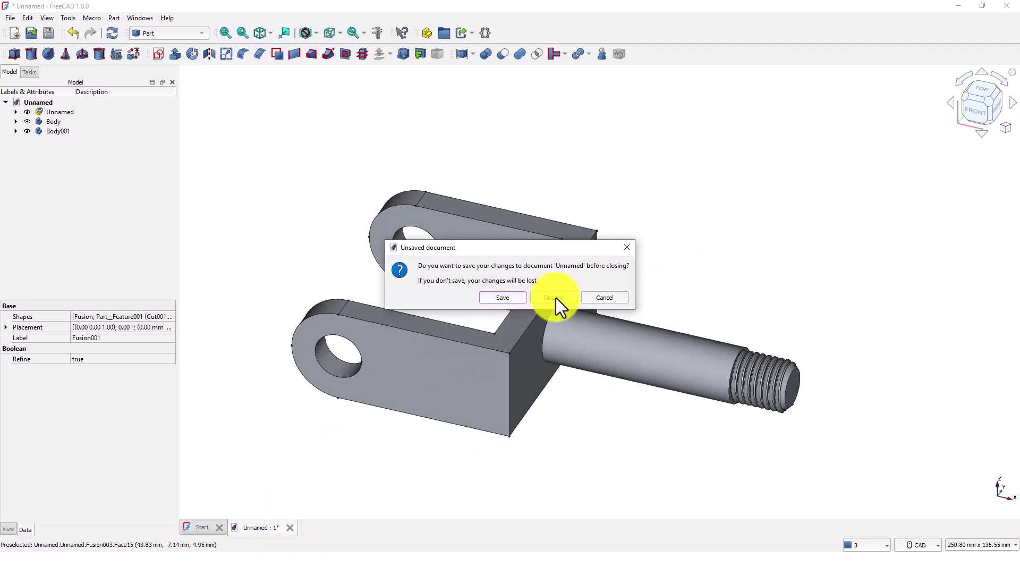
click(554, 297)
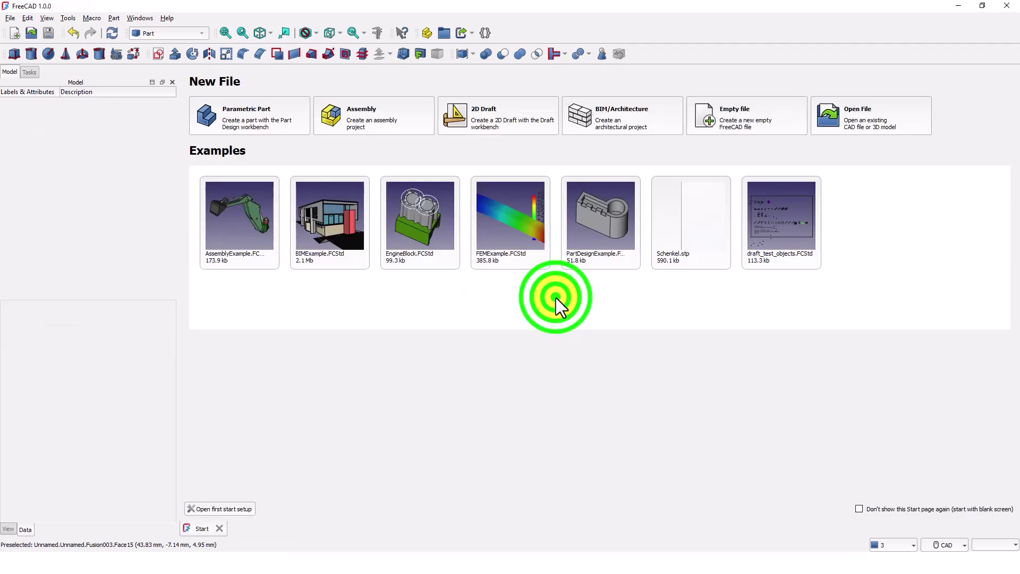
click(871, 113)
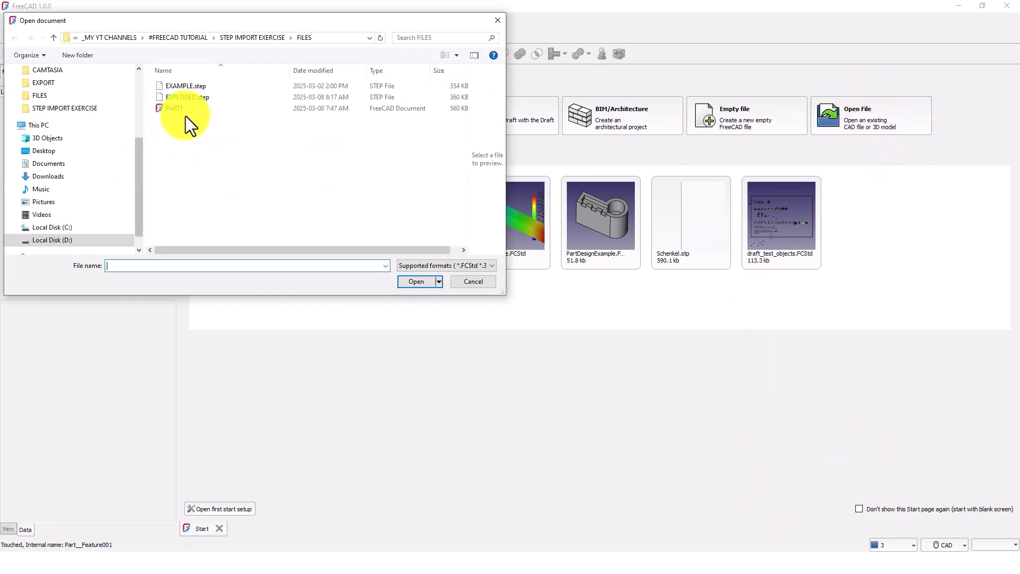
double_click(184, 96)
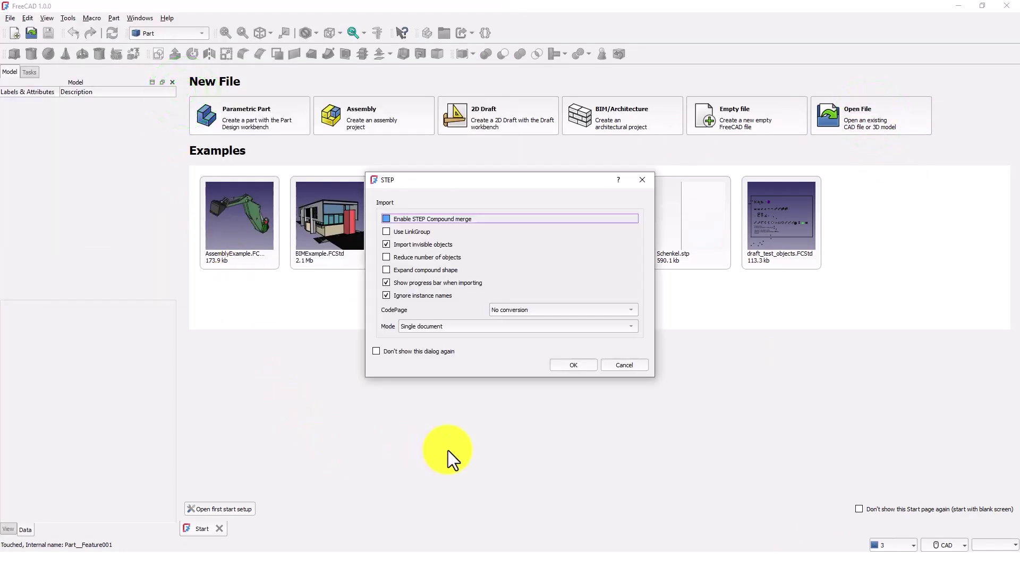
click(575, 369)
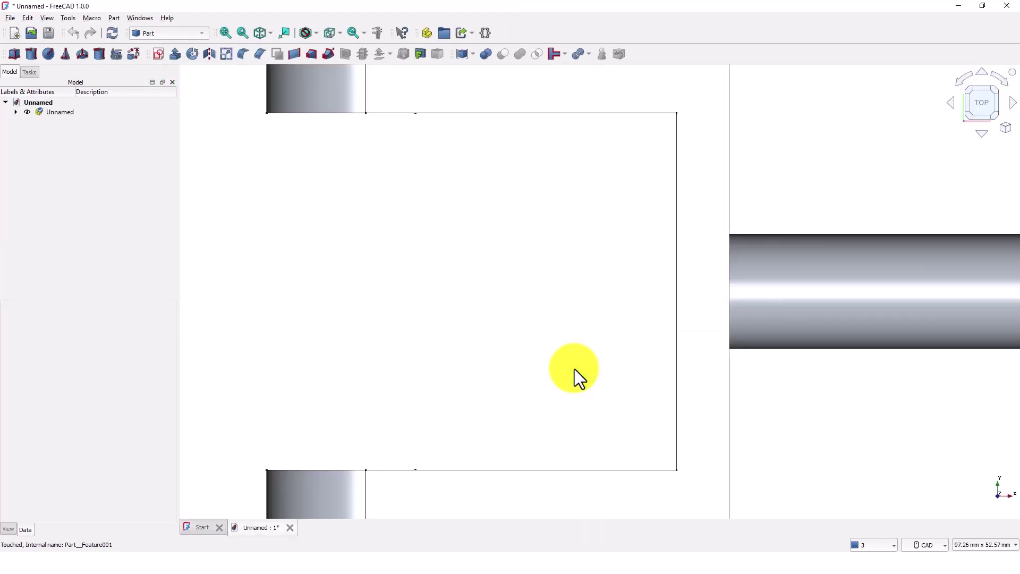
Step: Fuse the imported fork Fusion001 and threaded shaft Fusion002 into one solid
click(1007, 127)
click(950, 157)
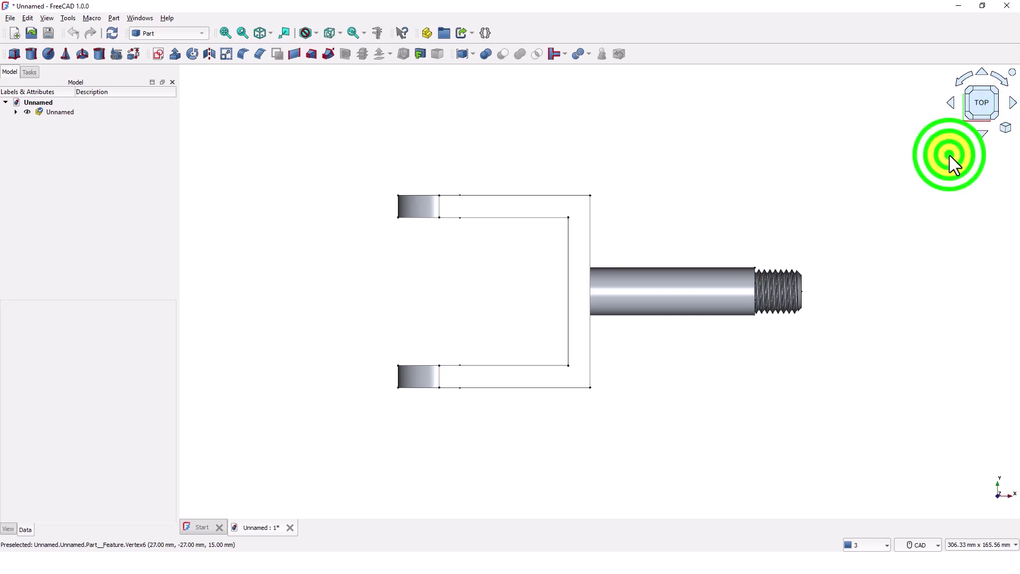
middle_drag(780, 261, 692, 292)
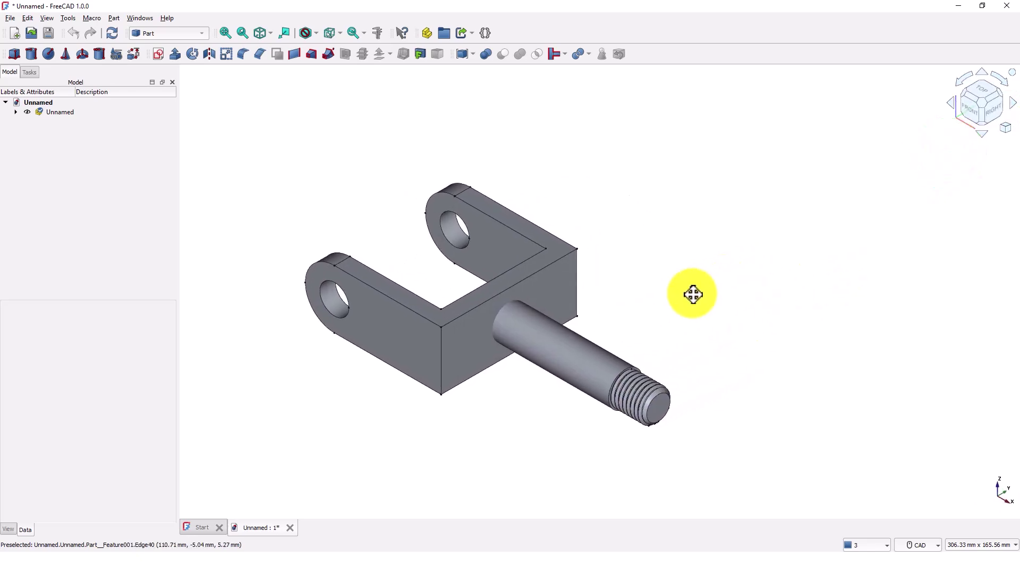
scroll(547, 234, up, 2)
click(13, 113)
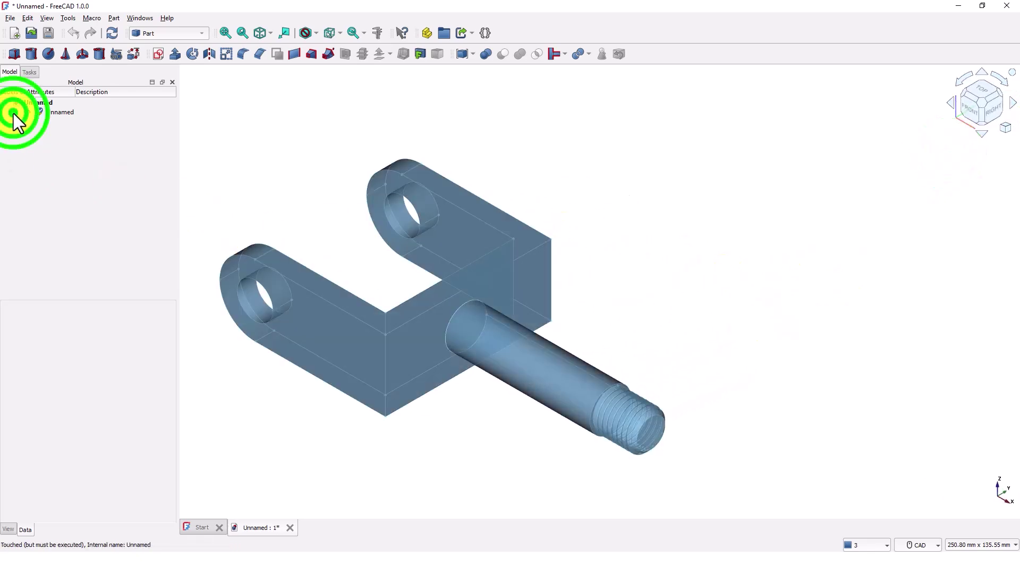
click(67, 131)
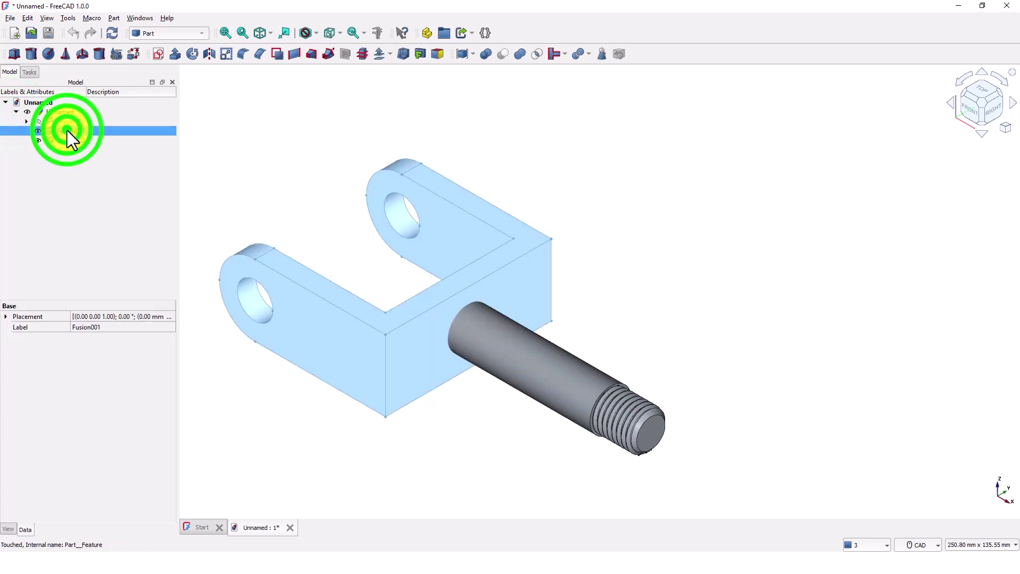
click(66, 141)
click(63, 131)
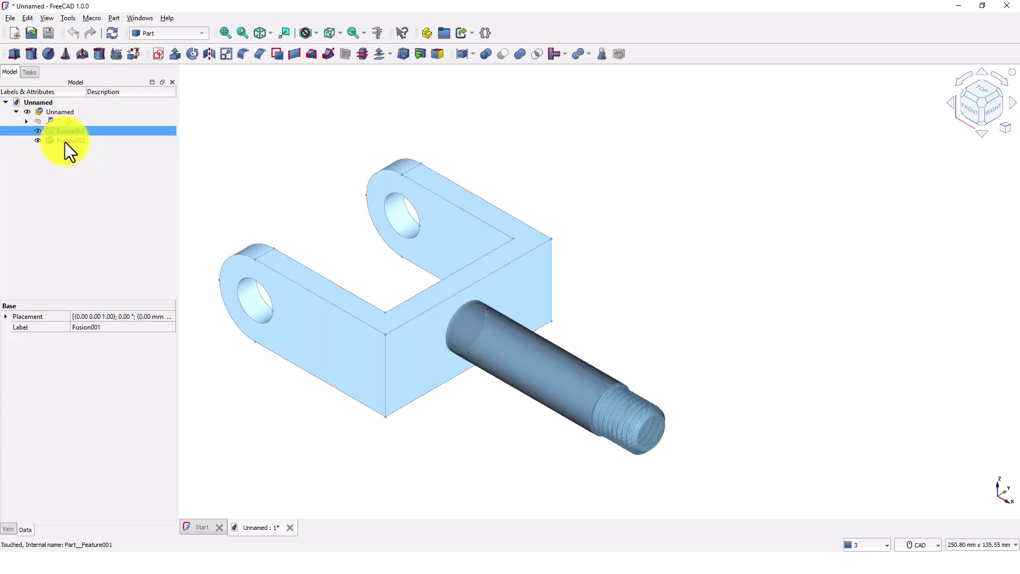
ctrl+click(65, 141)
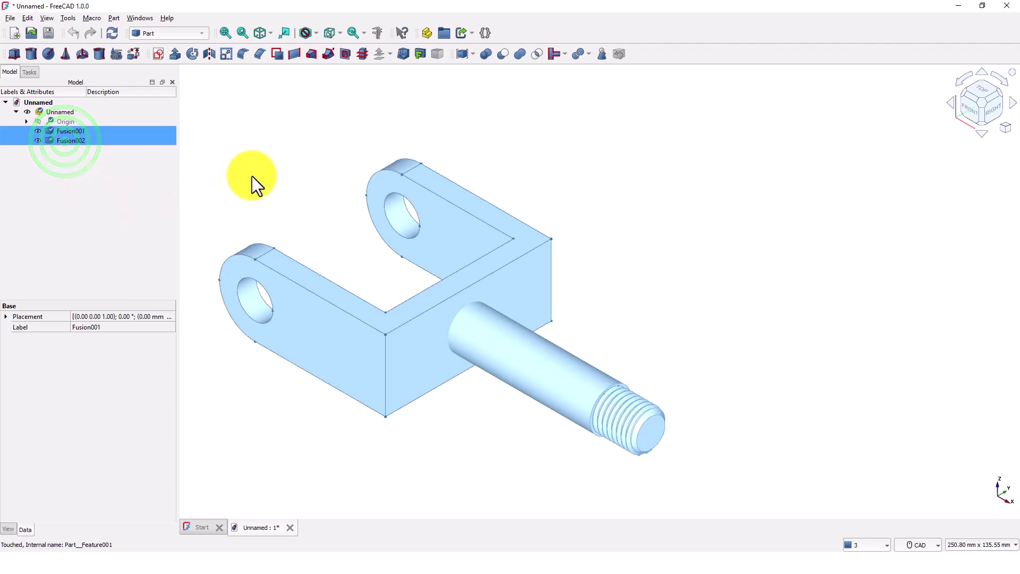
click(519, 54)
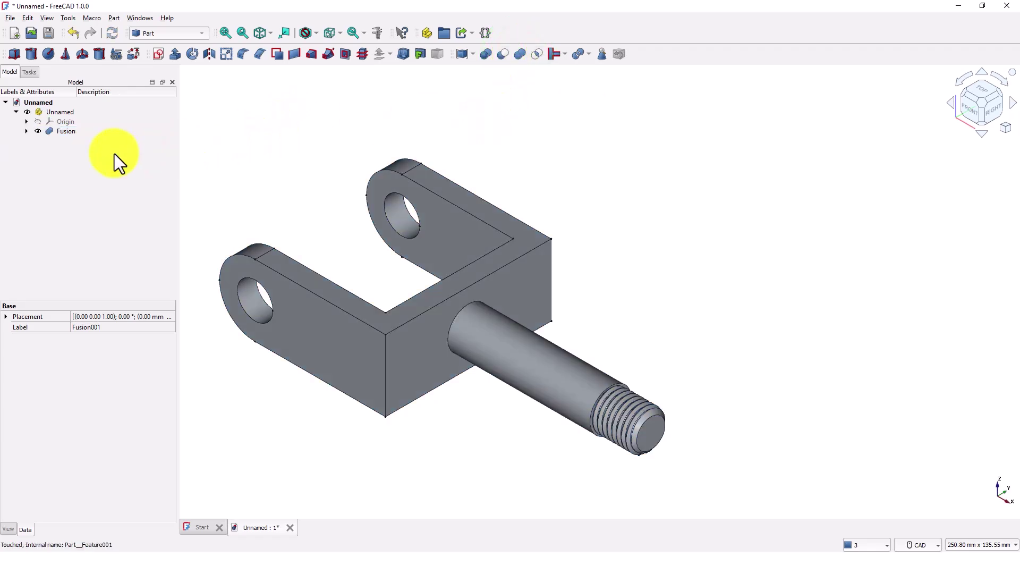
Step: Select the whole fused part and export it as STEP with colors in millimeters with the AP214 scheme, replacing EXPLODED.step
scroll(272, 196, up, 1)
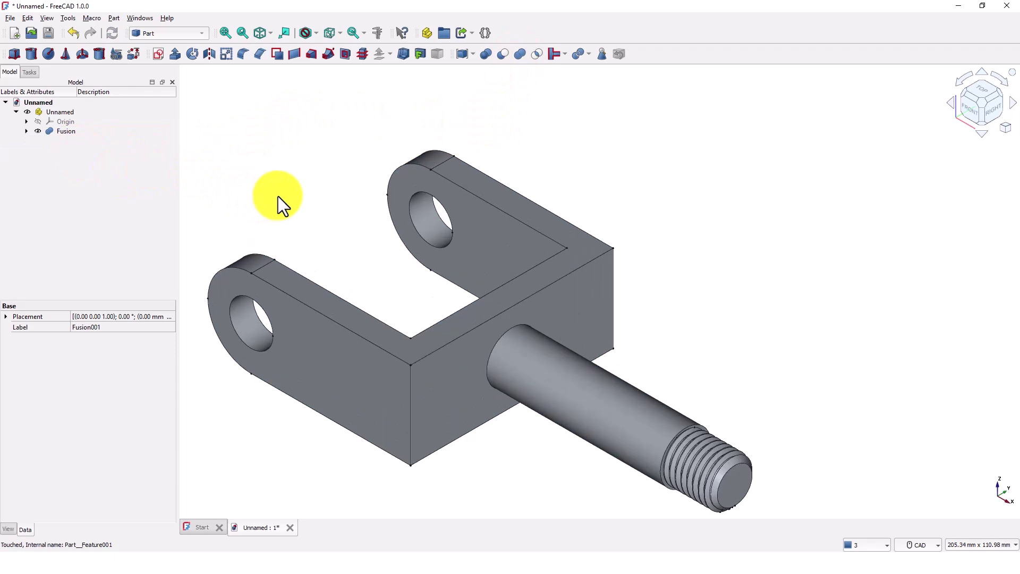
scroll(279, 196, down, 2)
middle_drag(278, 194, 346, 193)
key(ctrl+b)
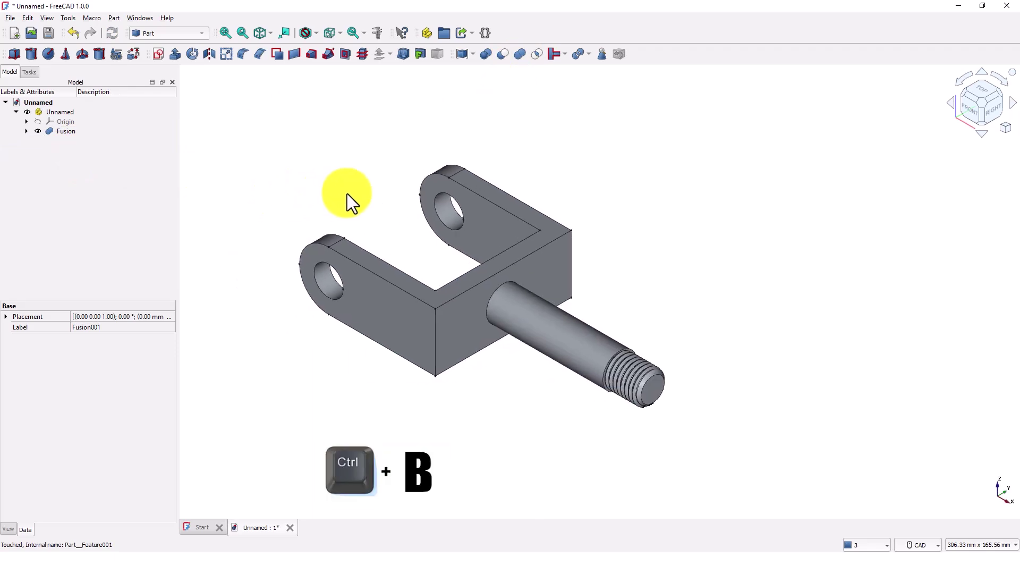
drag(276, 132, 672, 432)
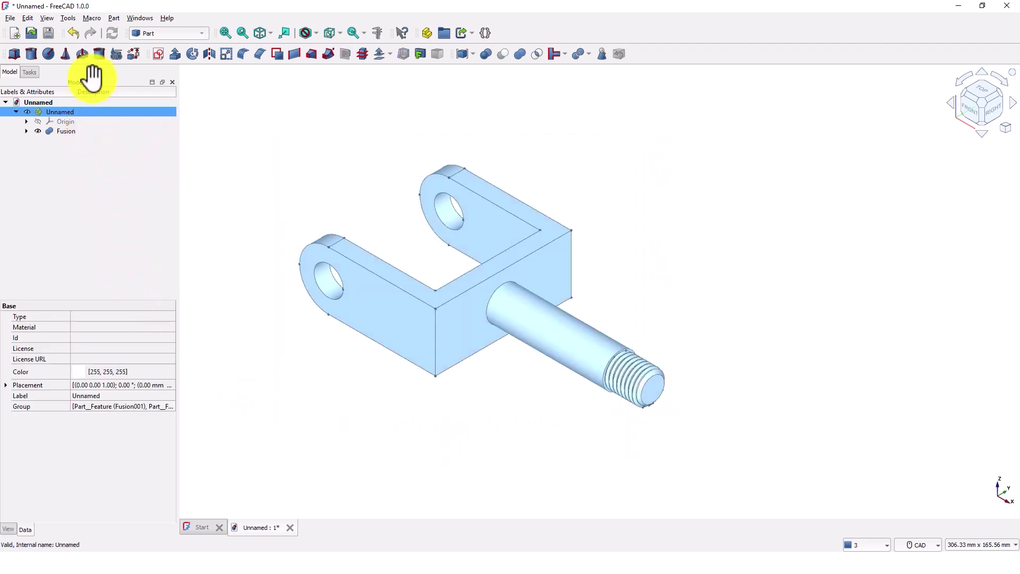
click(10, 18)
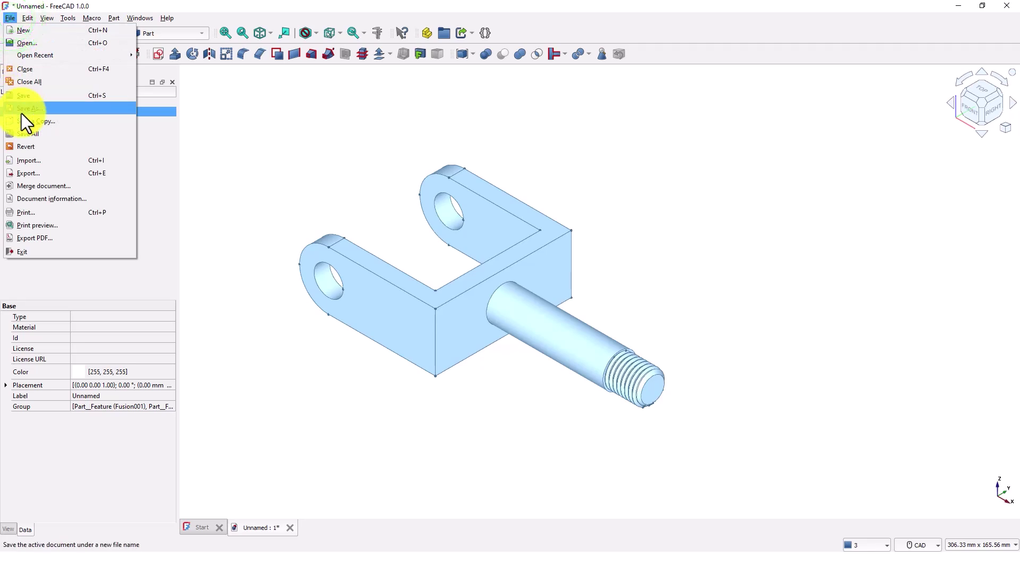
click(23, 173)
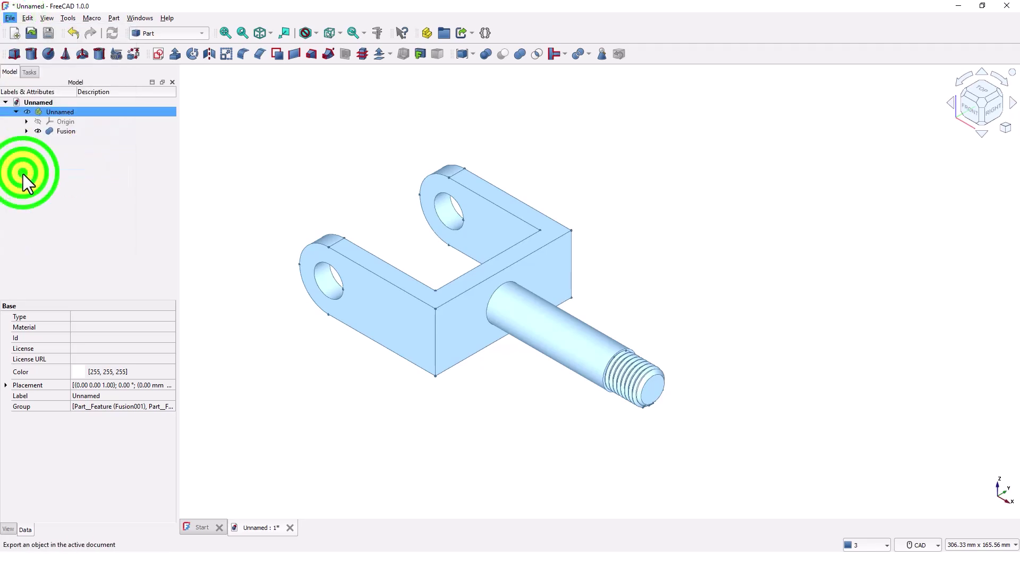
click(240, 96)
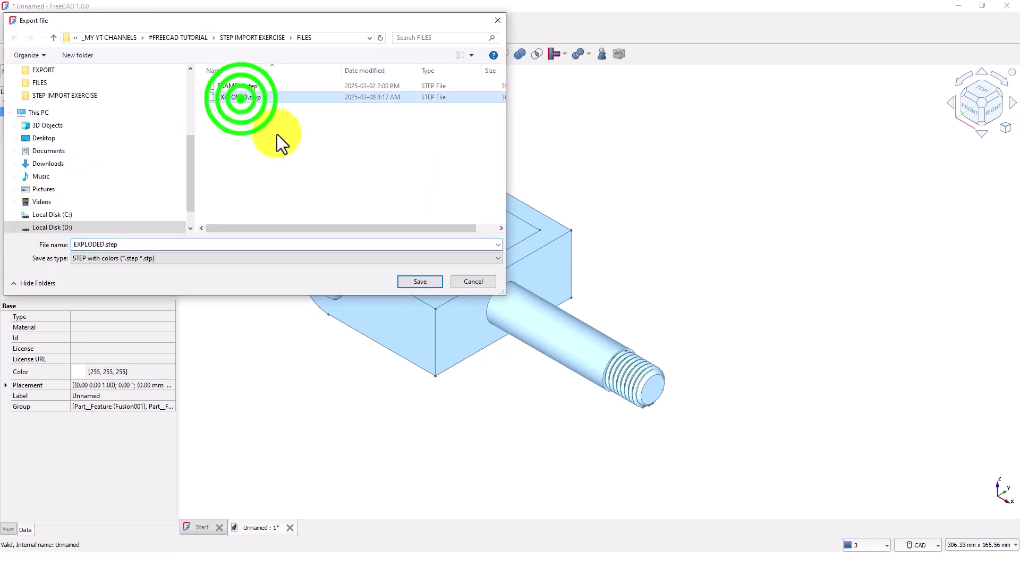
click(419, 281)
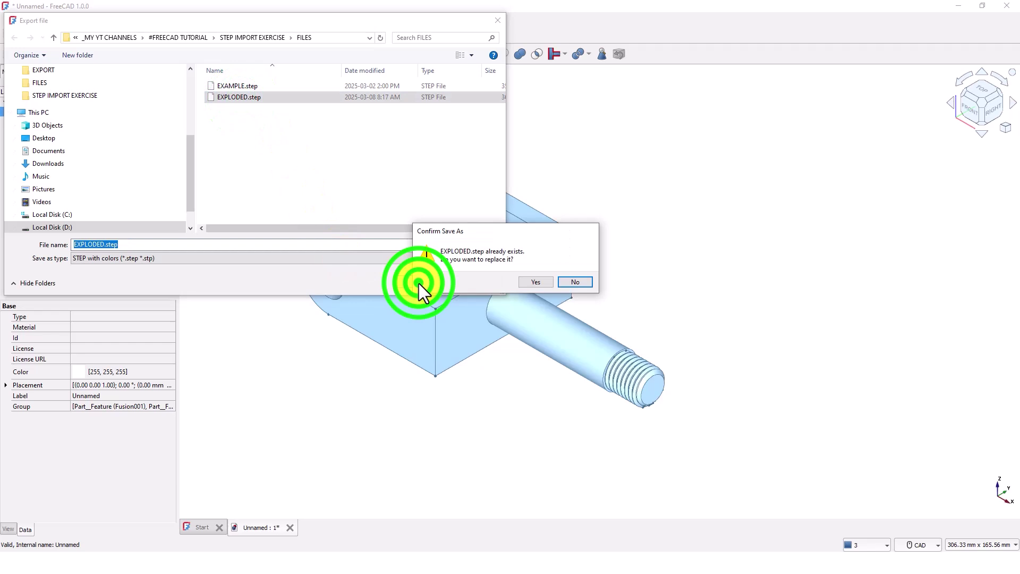
click(537, 282)
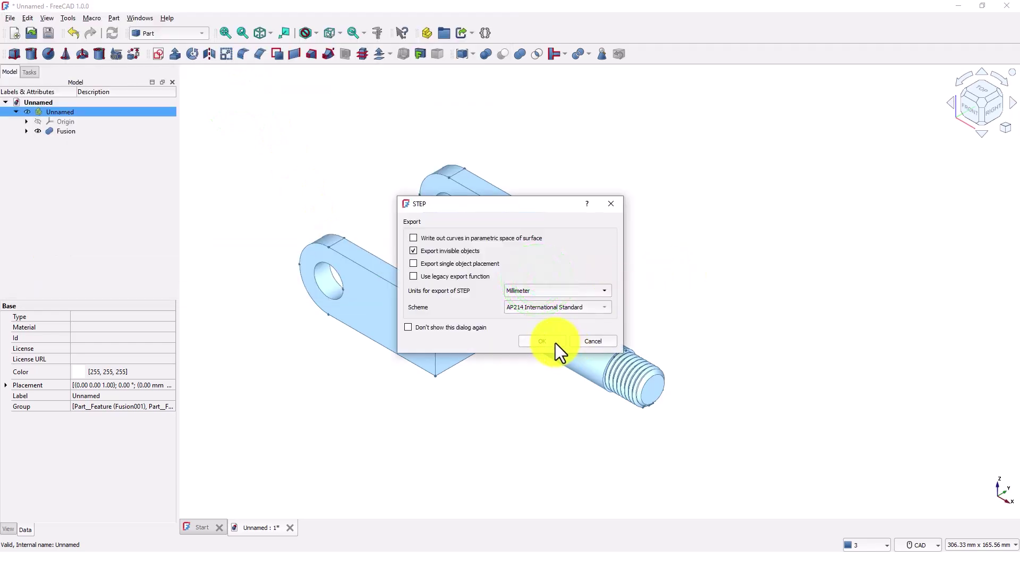
click(556, 342)
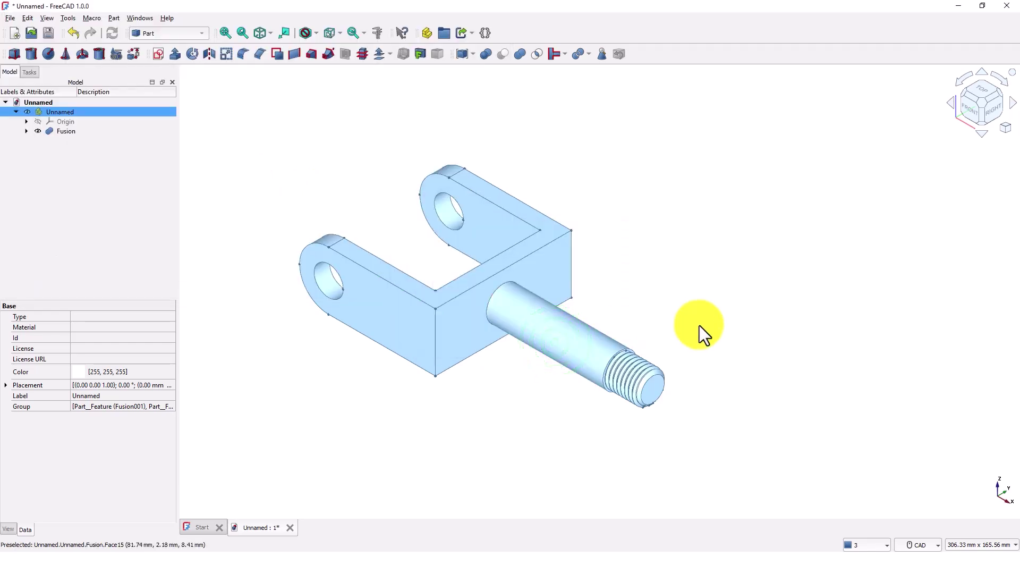
Step: Close the document without saving and open the updated EXPLODED.step with the default STEP import options in single-document mode
click(290, 528)
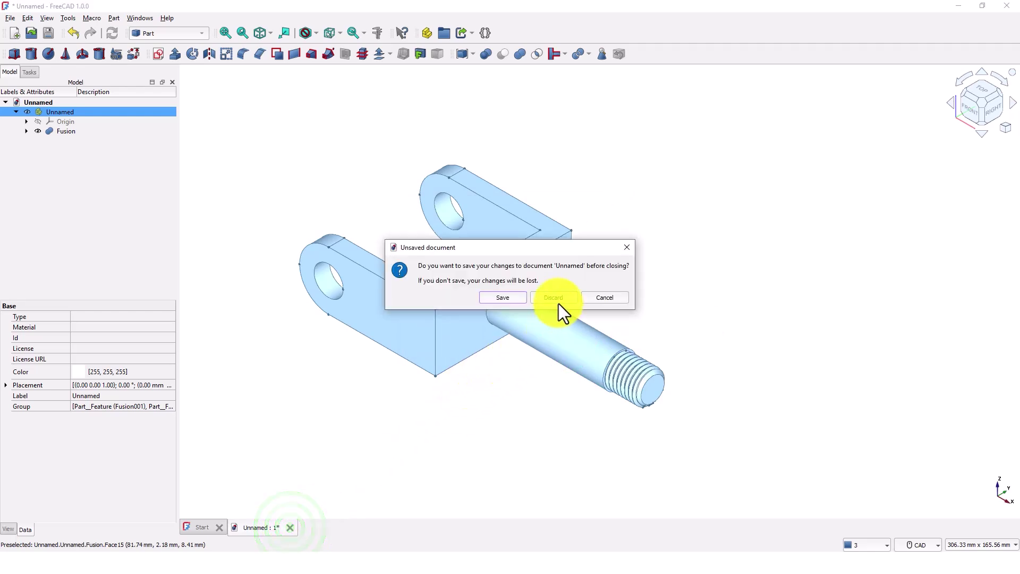
click(559, 298)
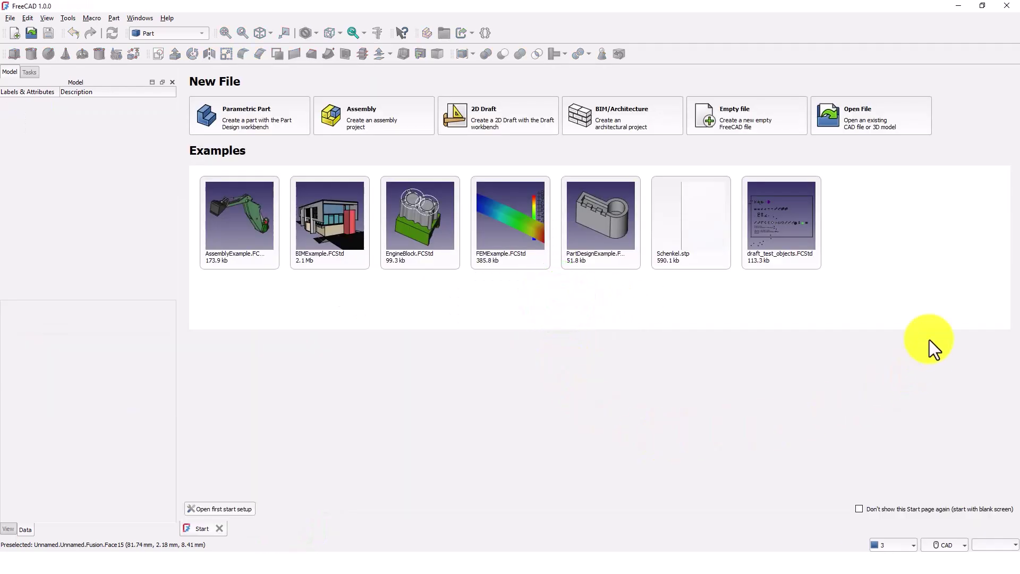
click(875, 125)
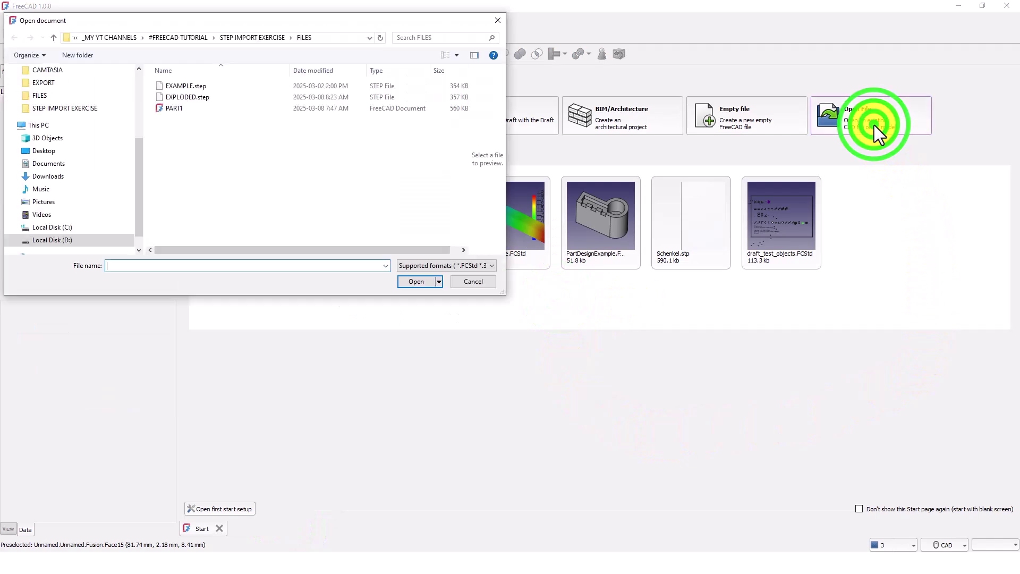
double_click(188, 98)
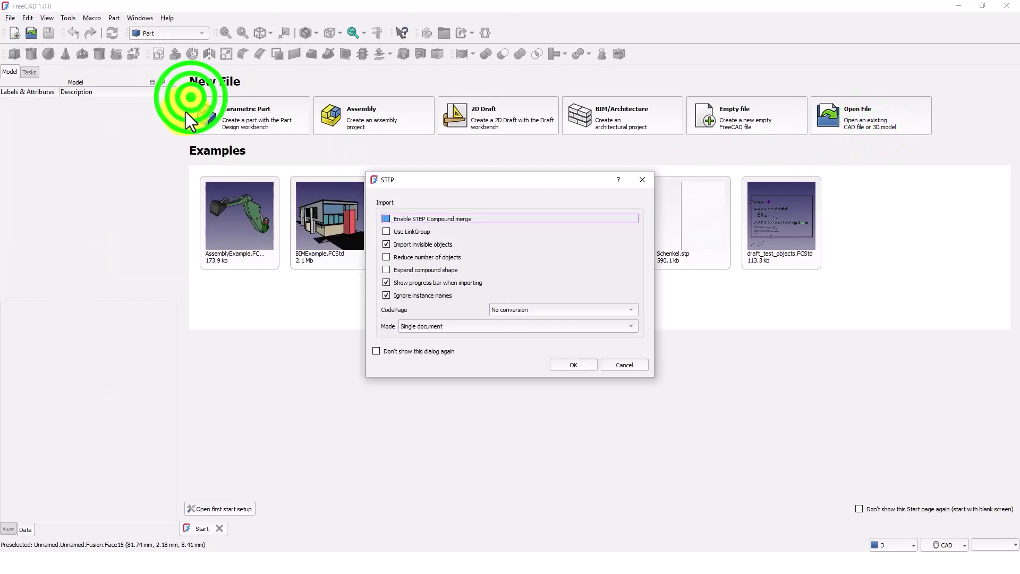
click(569, 368)
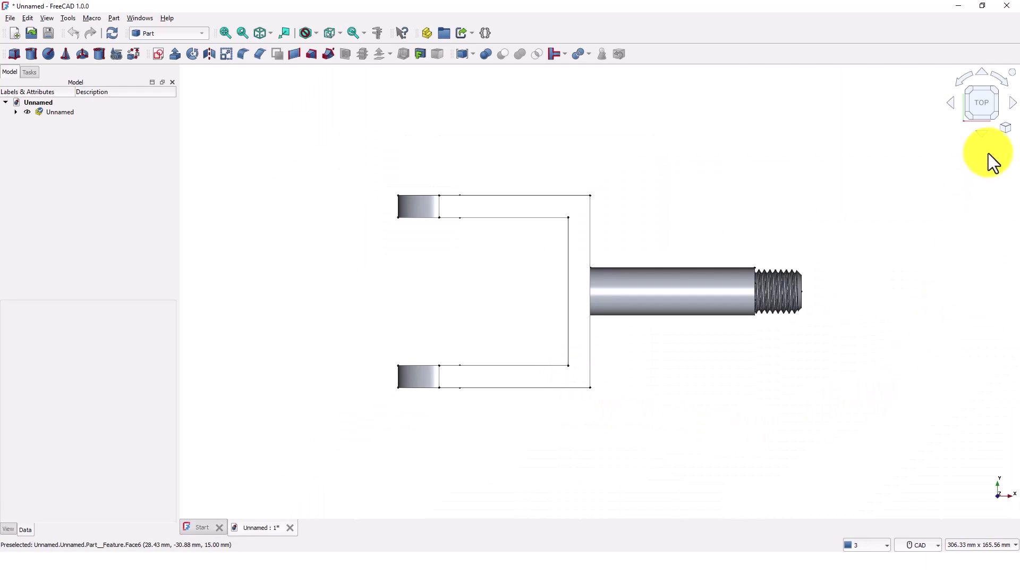
Step: Examine the reopened part in isometric view and expand its model tree to check which objects it contains
click(1005, 127)
click(935, 157)
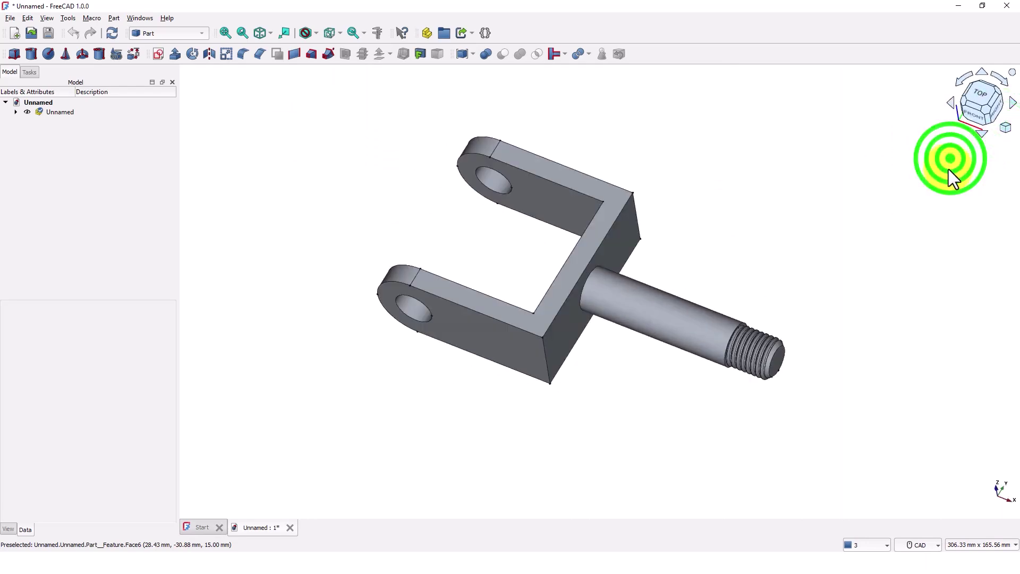
click(16, 112)
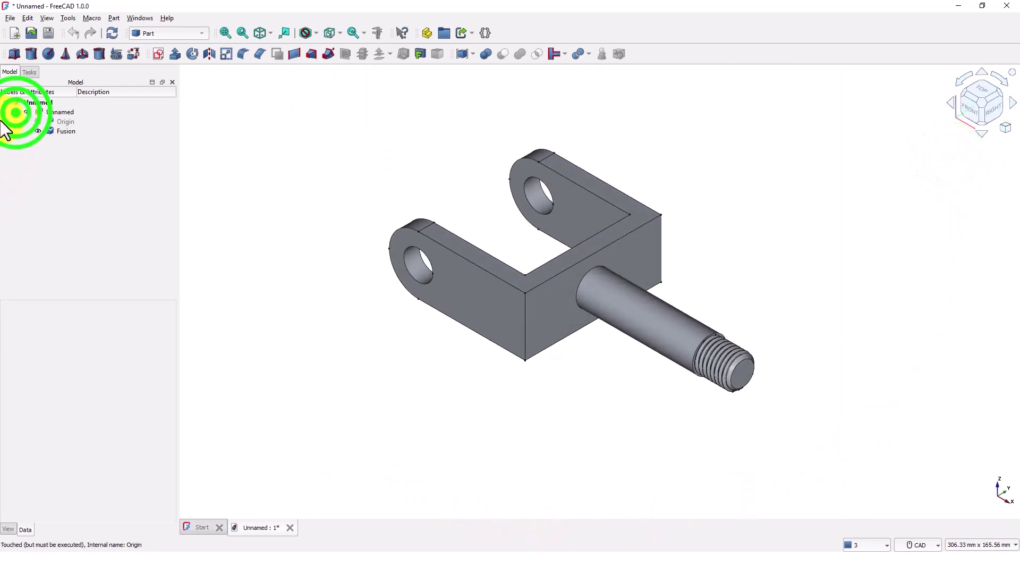
click(56, 131)
click(75, 183)
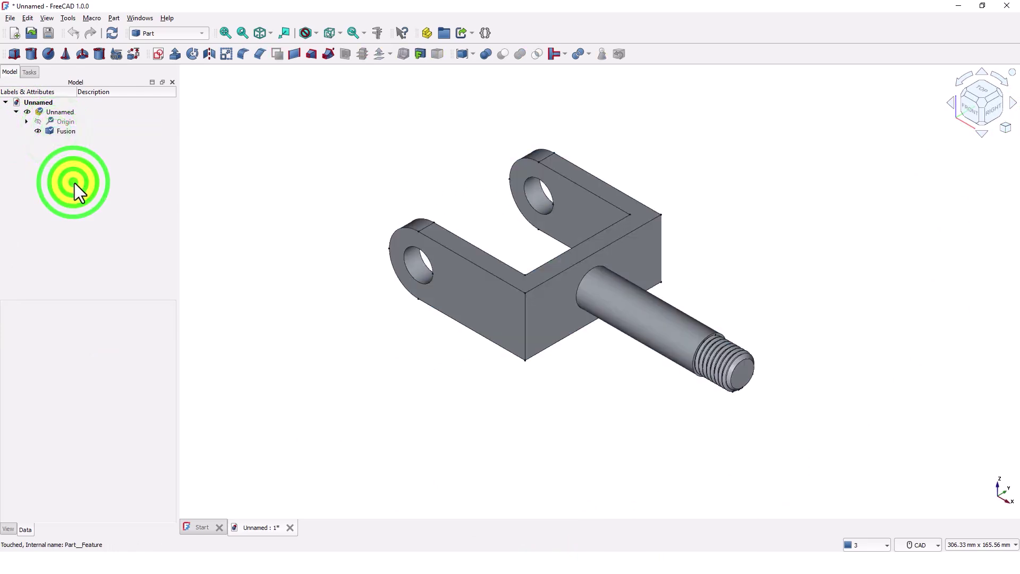
middle_drag(279, 339, 307, 358)
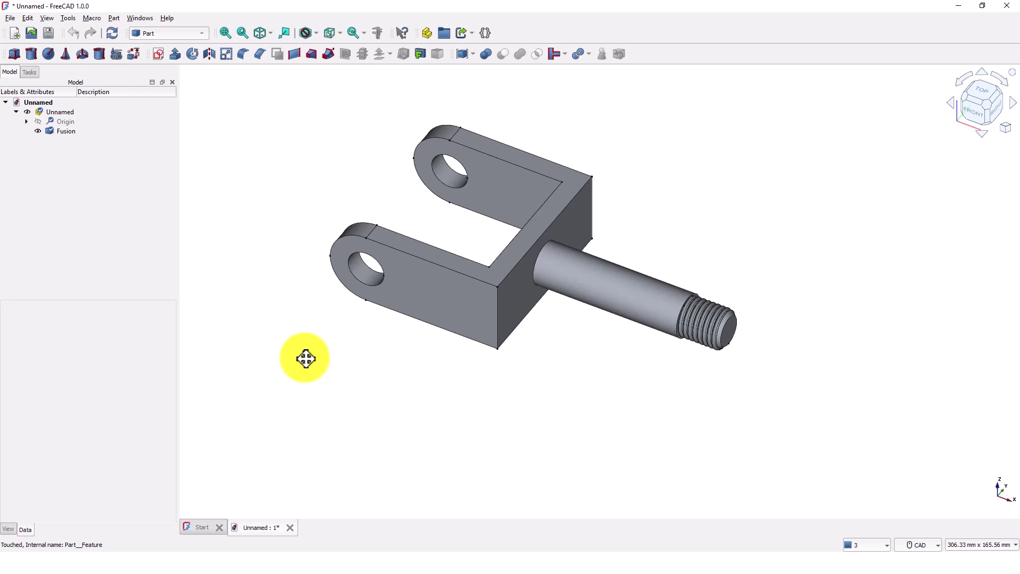
scroll(308, 290, down, 1)
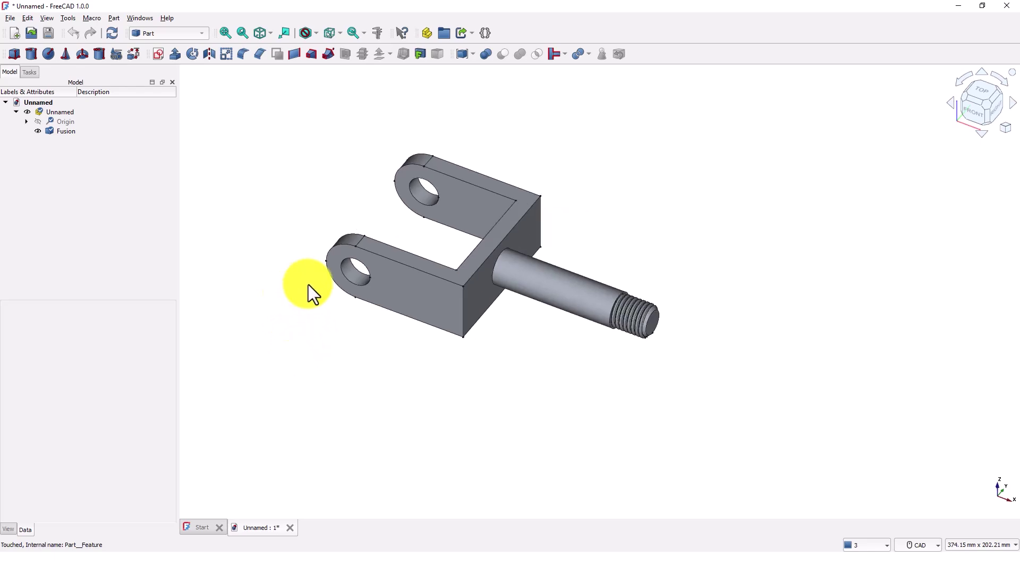
scroll(311, 289, up, 2)
scroll(289, 319, up, 2)
scroll(276, 344, up, 3)
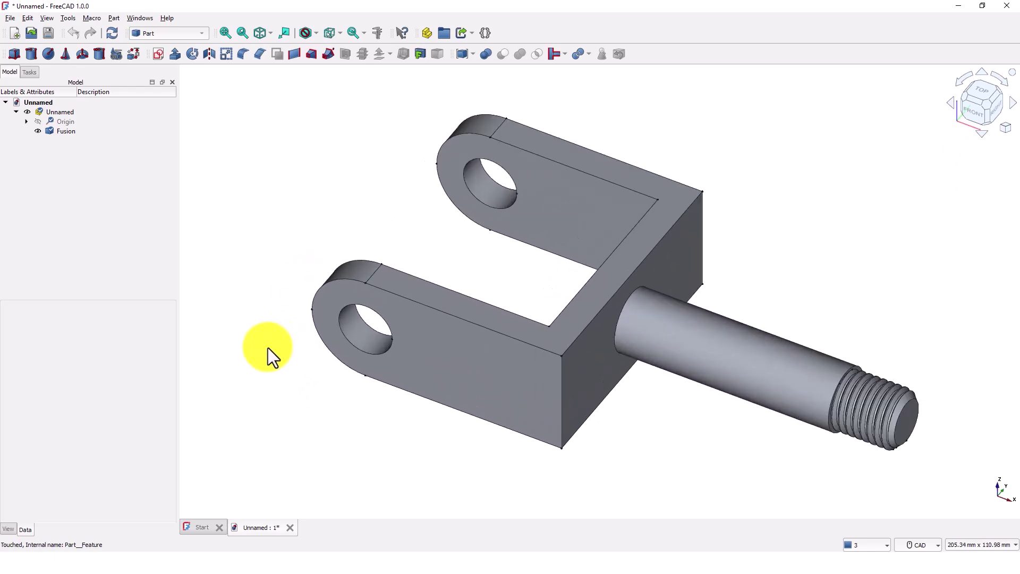
Step: Create a sketch on the fork's flat U-shaped upper face with Plane face attachment, and set the draw style to wireframe
click(410, 285)
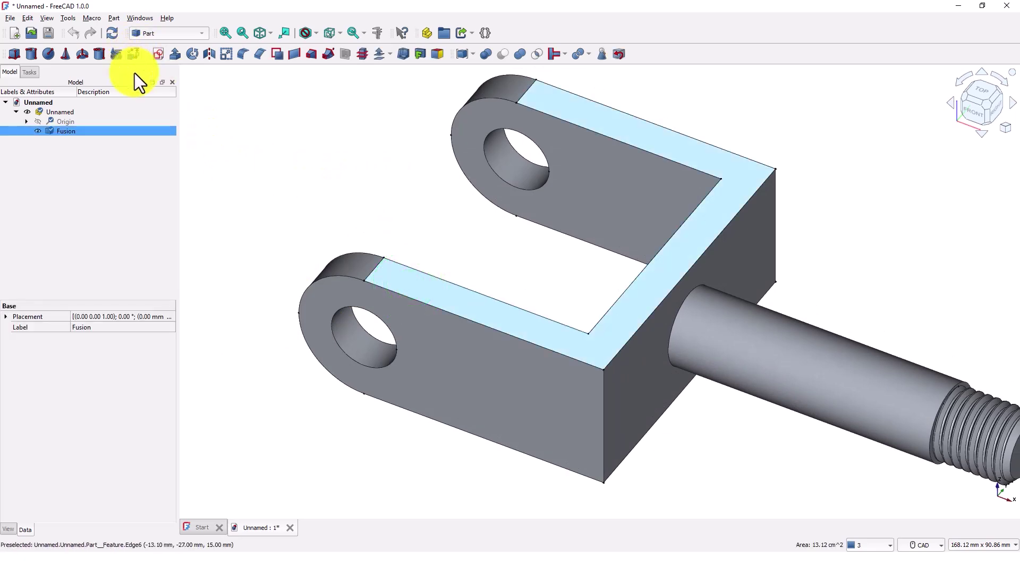
click(160, 54)
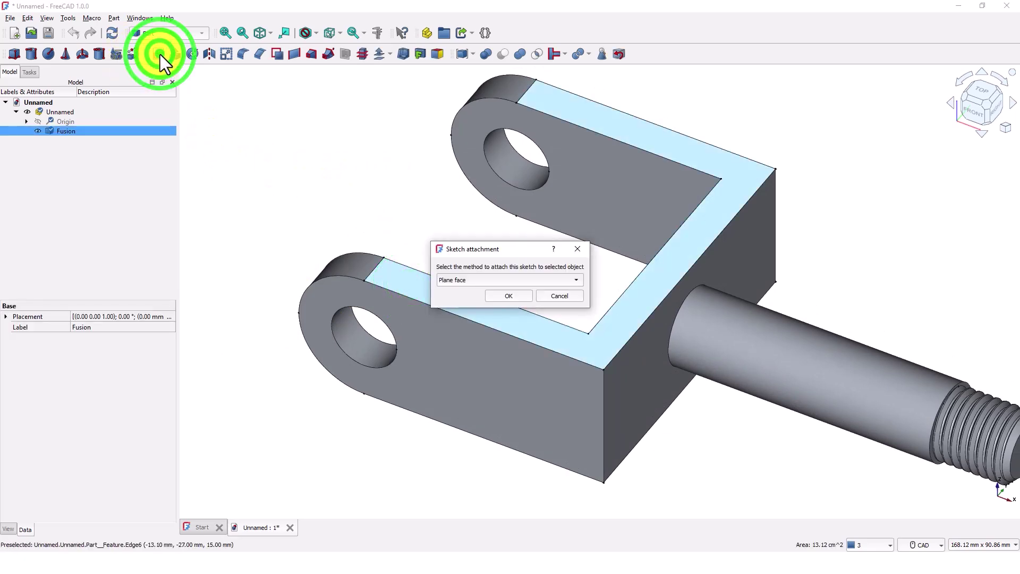
click(510, 297)
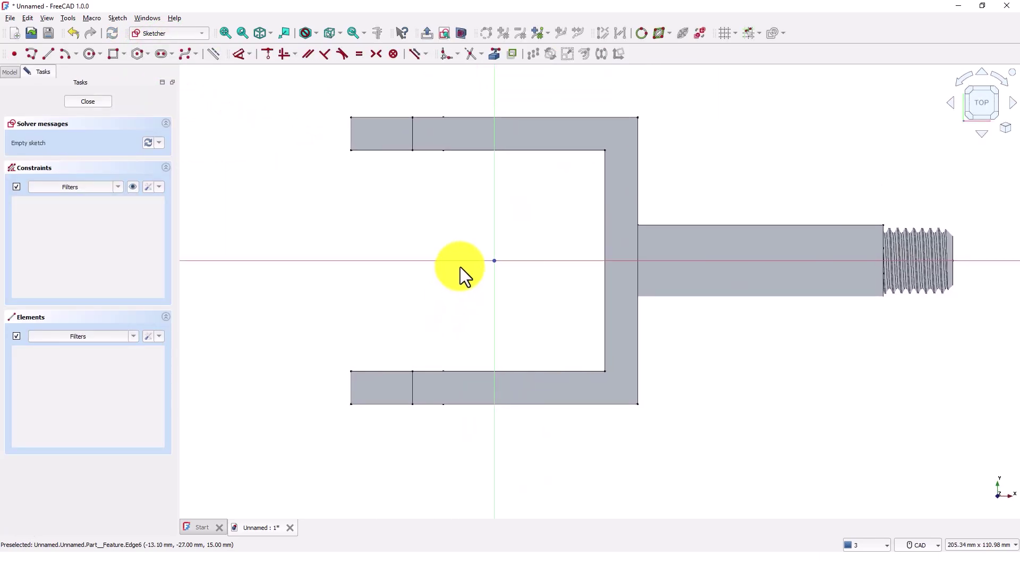
click(314, 34)
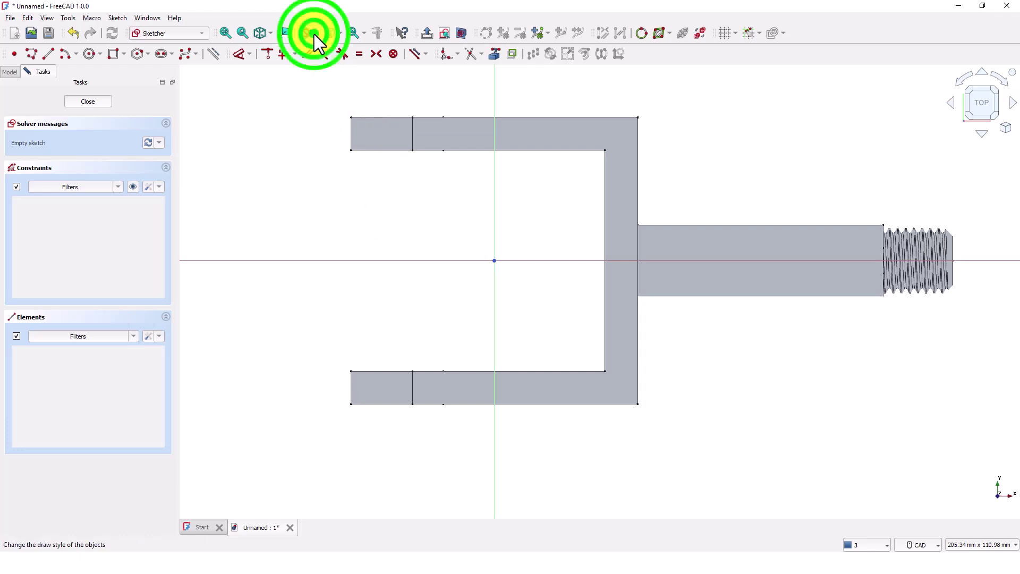
click(311, 72)
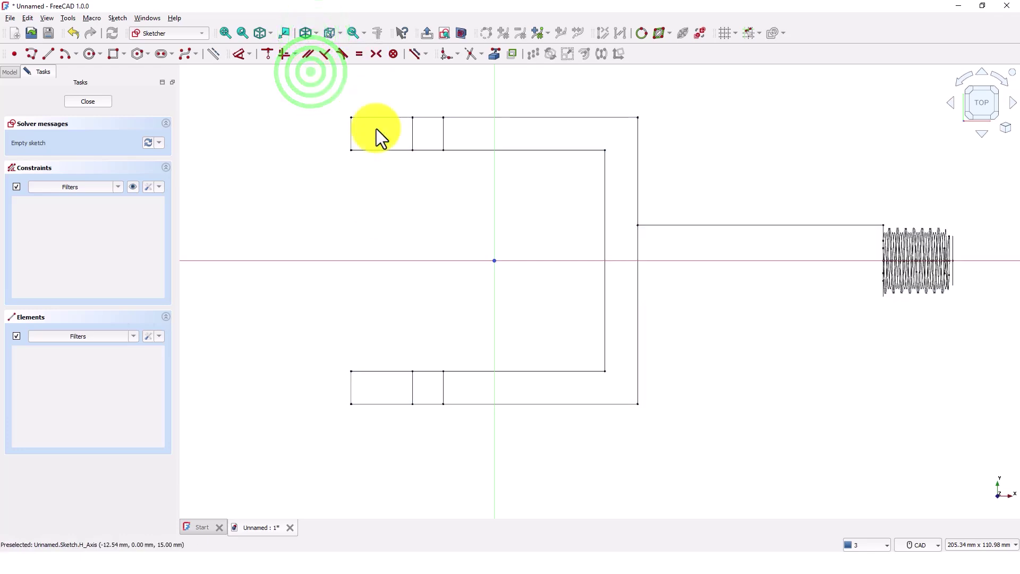
middle_drag(424, 197, 424, 212)
scroll(424, 212, down, 2)
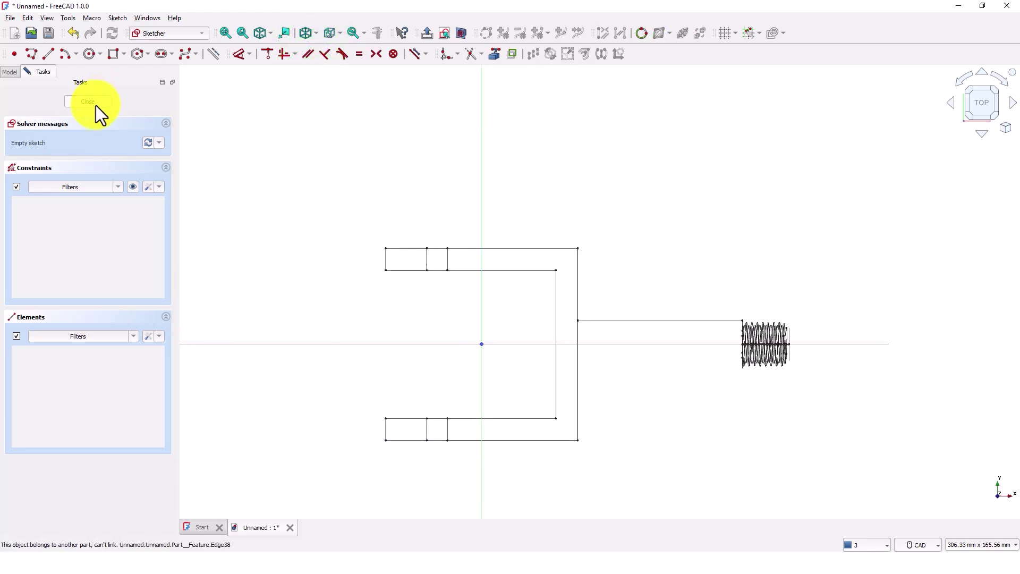
Step: Close the empty sketch and move it into the Unnamed part in the model tree
click(95, 101)
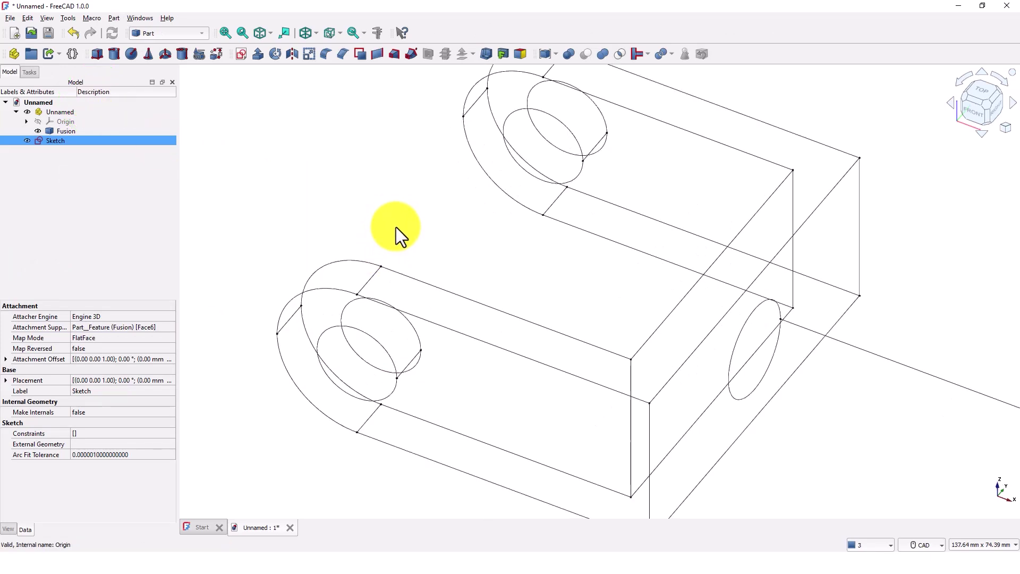
scroll(397, 227, down, 3)
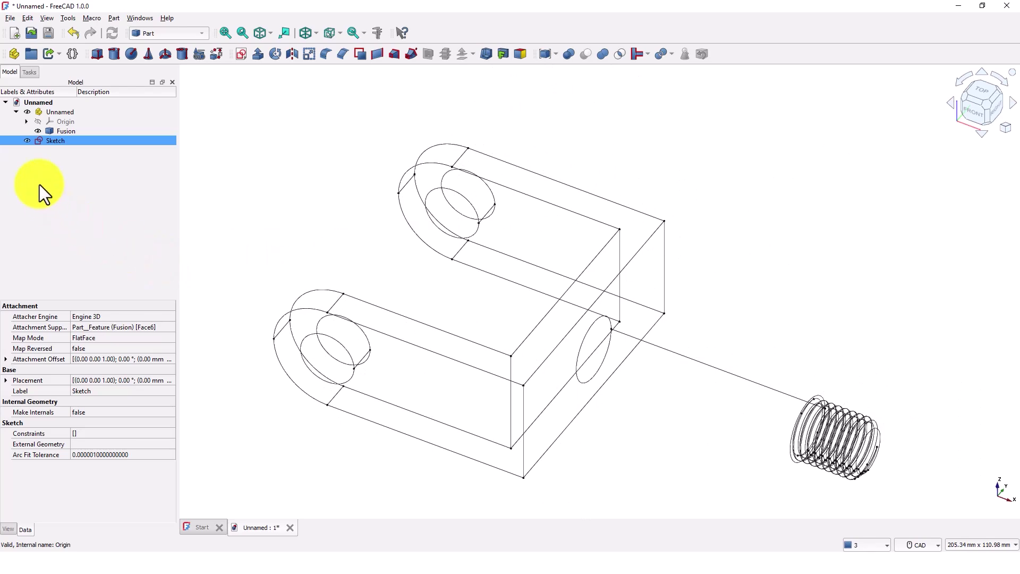
double_click(38, 141)
drag(63, 120, 66, 129)
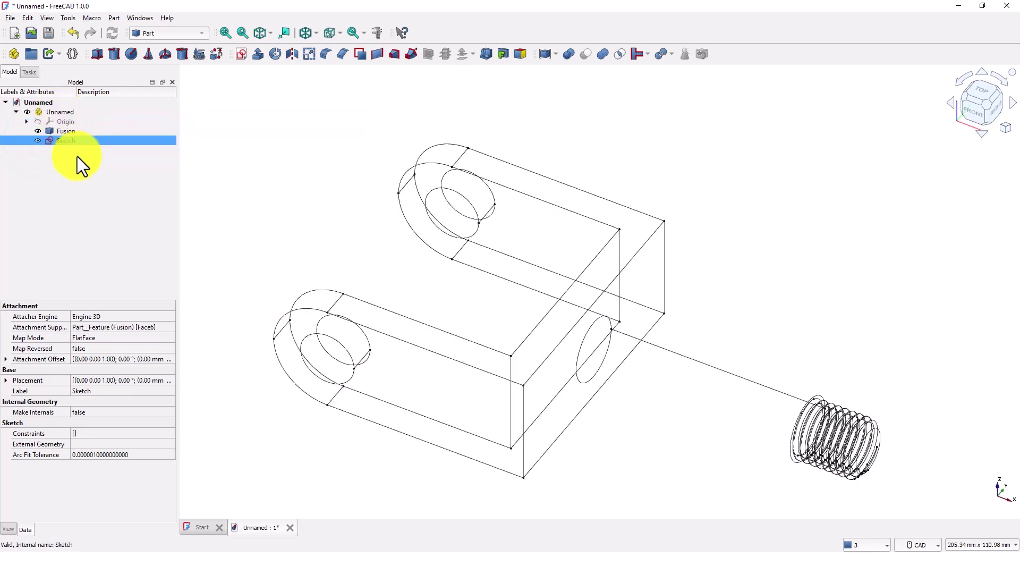
Step: Reopen the sketch and project the rear fork arm's end edge, straight inner edge and straight outer edge as external geometry
double_click(49, 141)
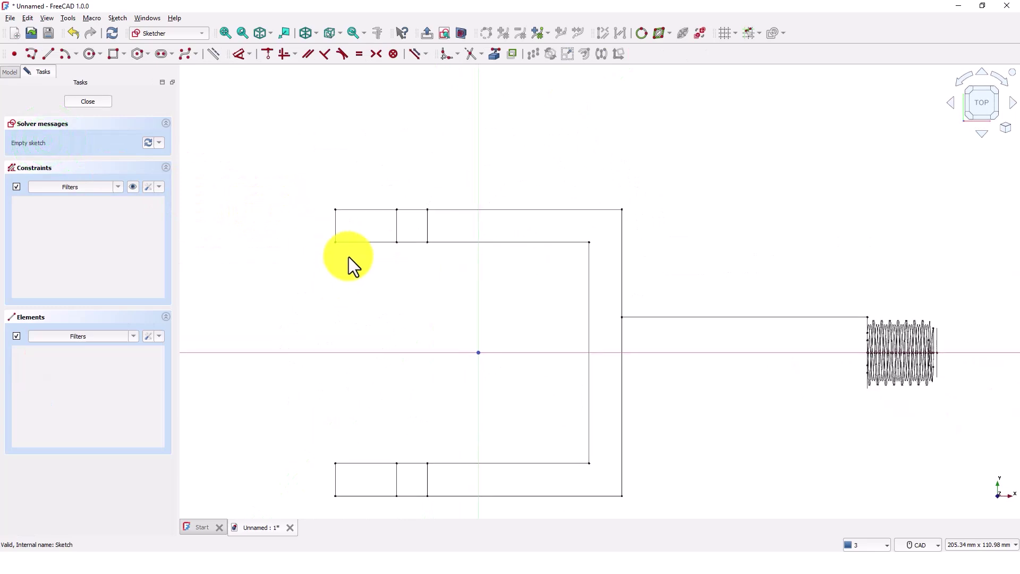
scroll(346, 255, up, 3)
click(495, 55)
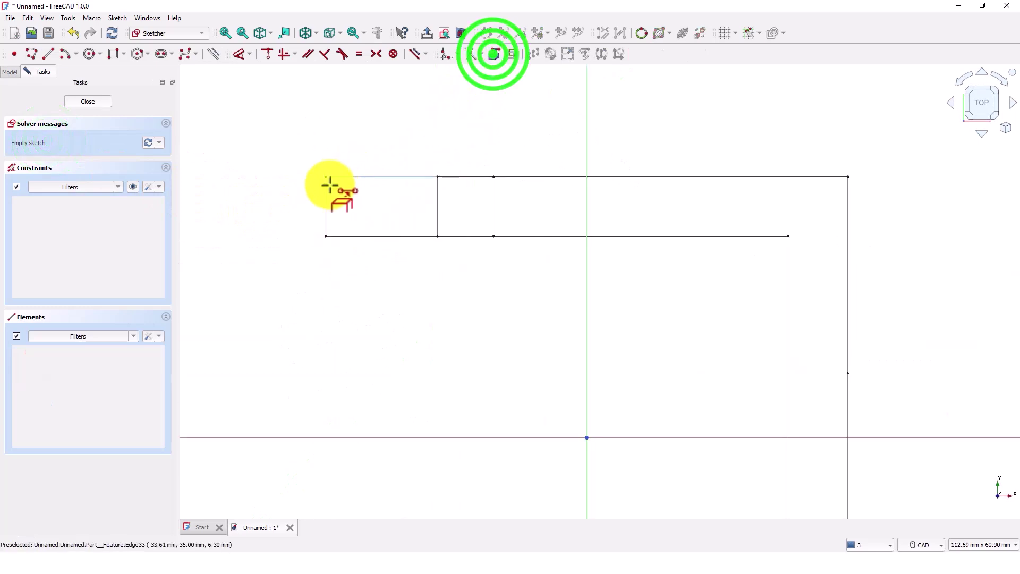
click(326, 191)
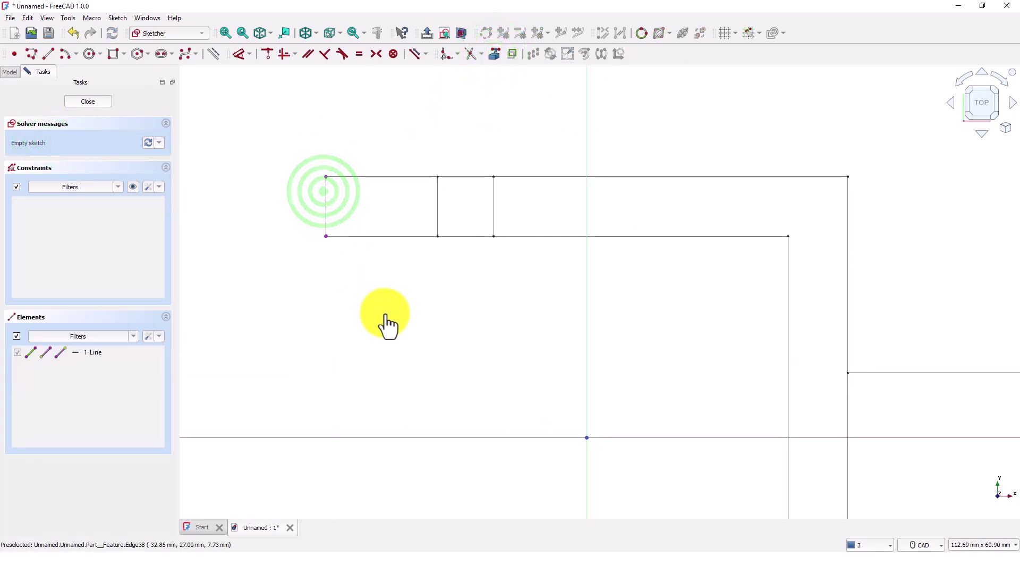
click(547, 238)
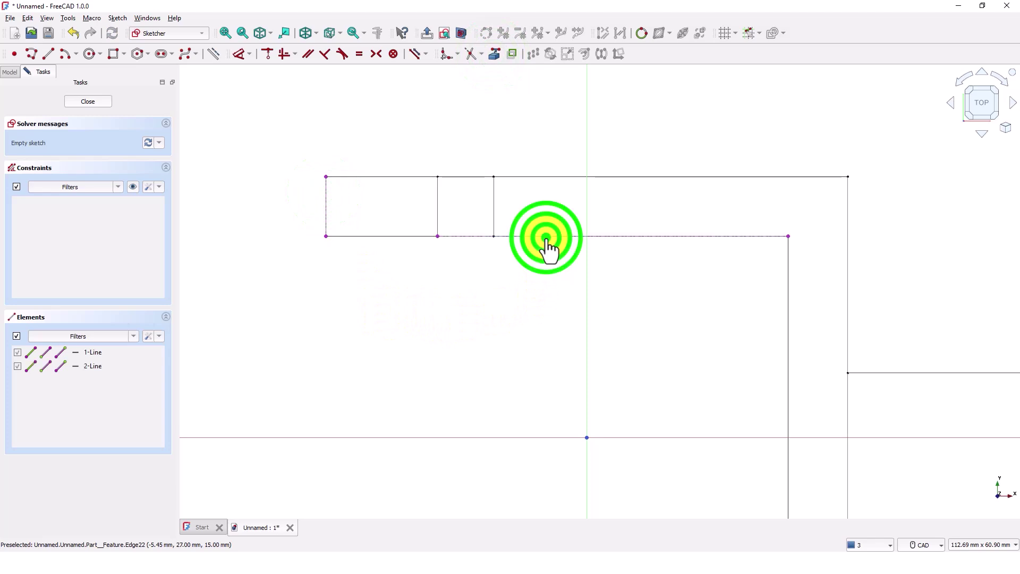
click(541, 177)
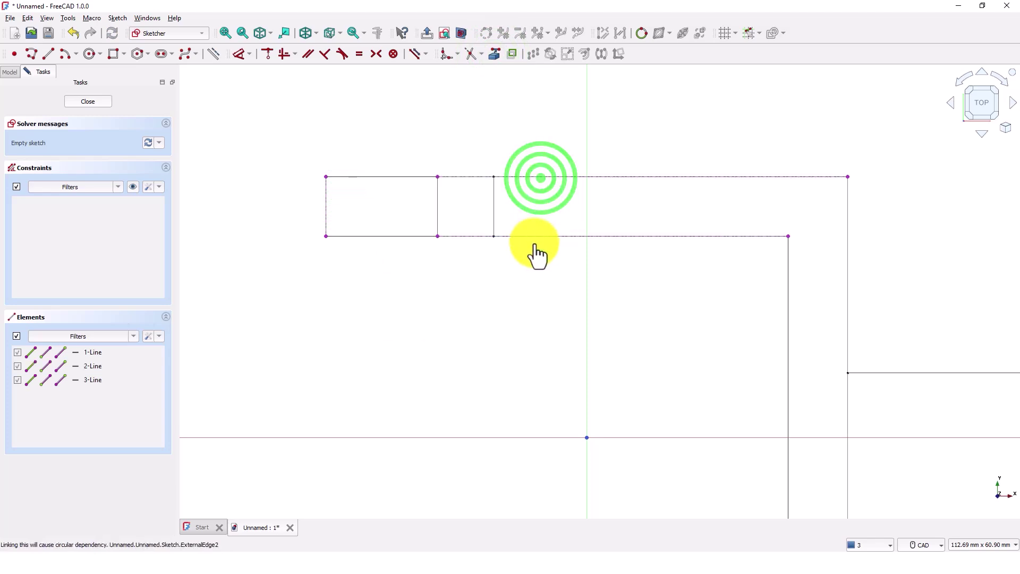
Step: Project the front fork arm's end edge, straight inner edge and straight outer edge into the sketch as external geometry
scroll(536, 256, down, 3)
scroll(494, 319, up, 2)
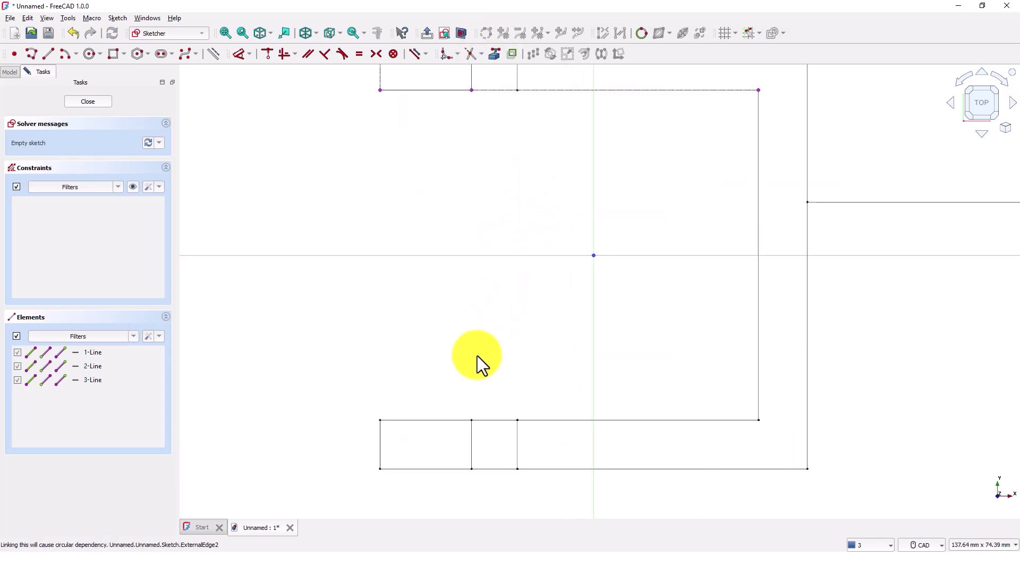
click(378, 449)
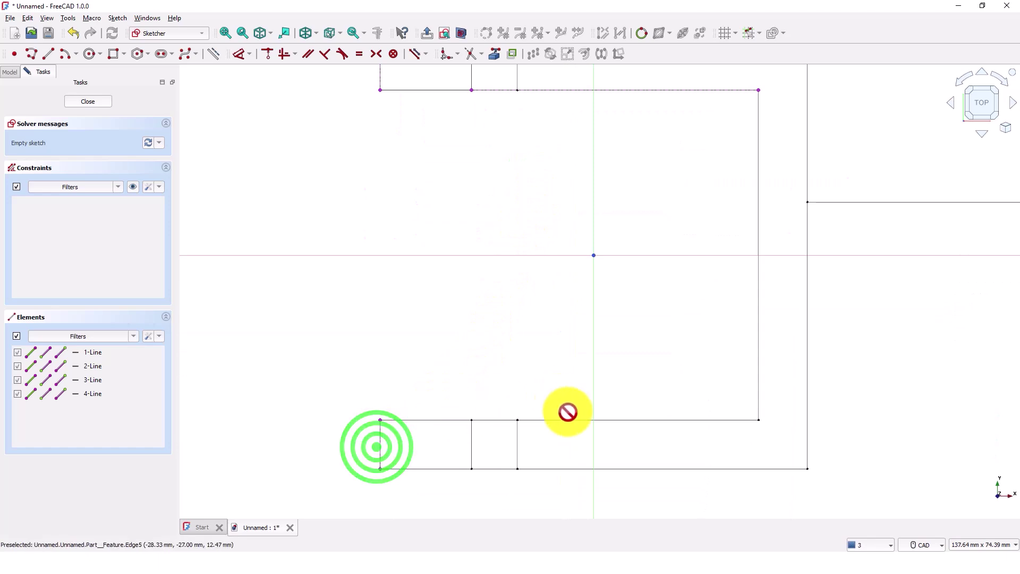
click(554, 420)
click(553, 470)
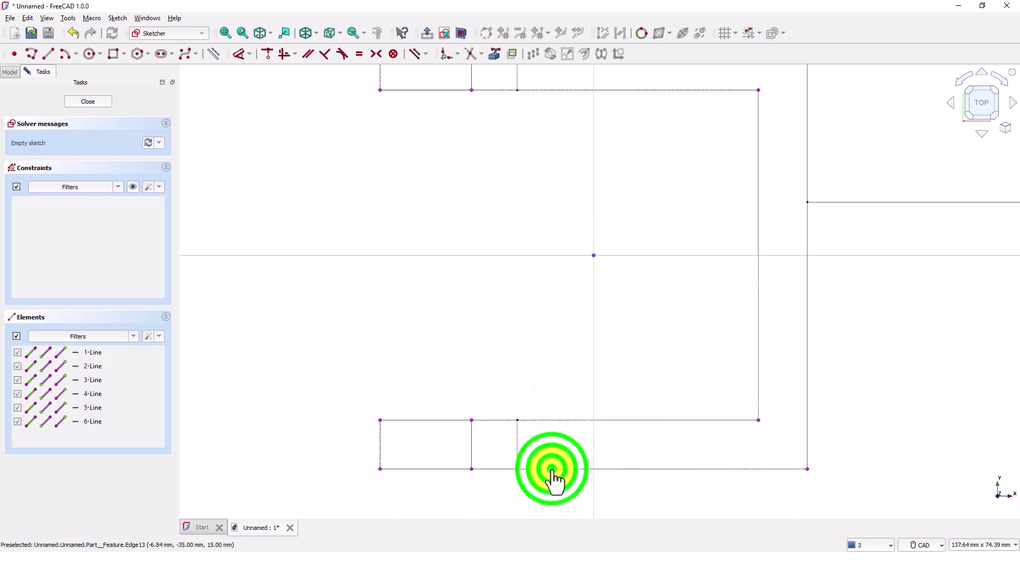
Step: Sketch a rectangle across the front arm's width, from its outer end corner to the inner edge just past the vertical axis
scroll(570, 379, up, 2)
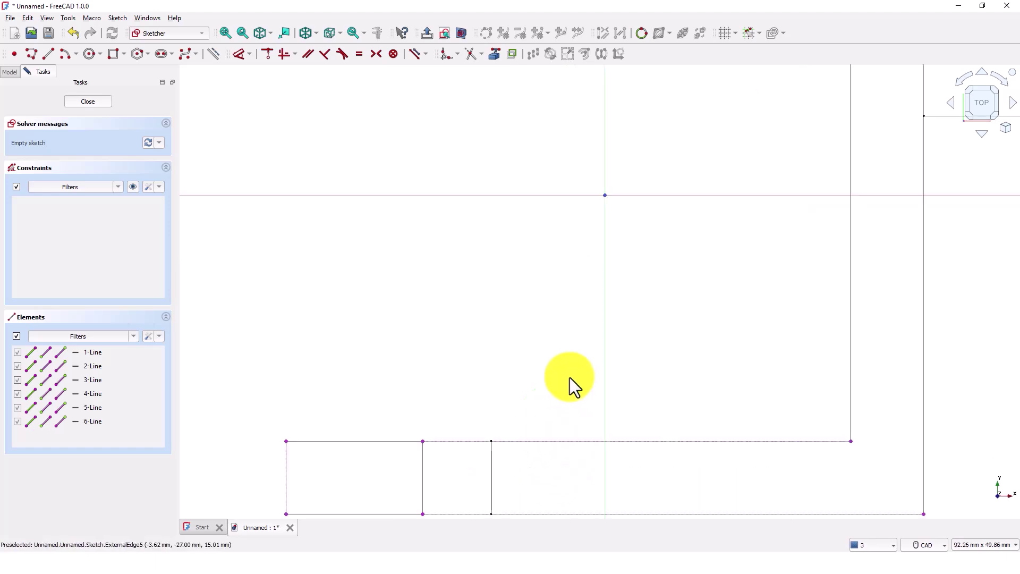
middle_drag(539, 396, 594, 256)
scroll(531, 260, up, 1)
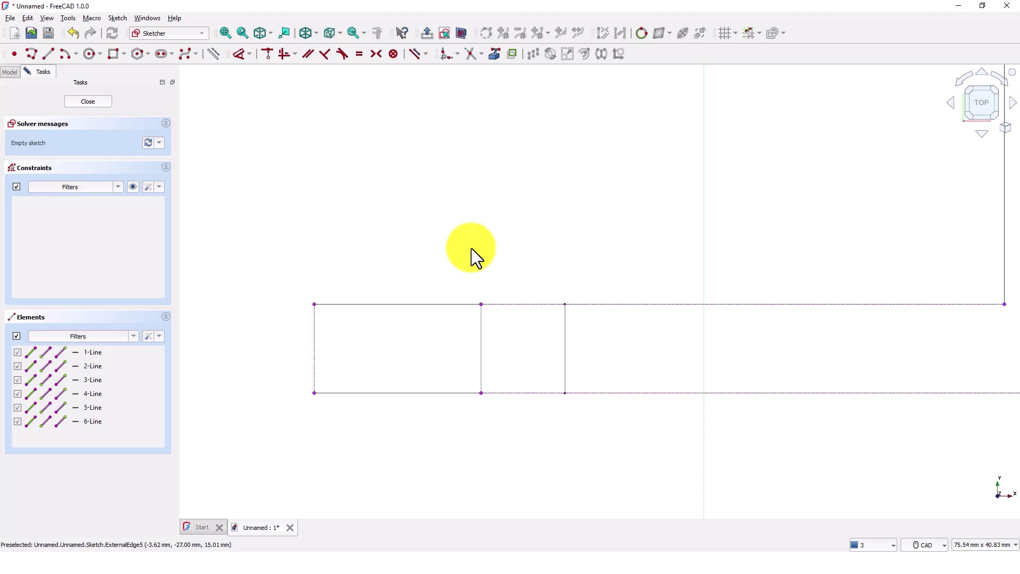
click(112, 53)
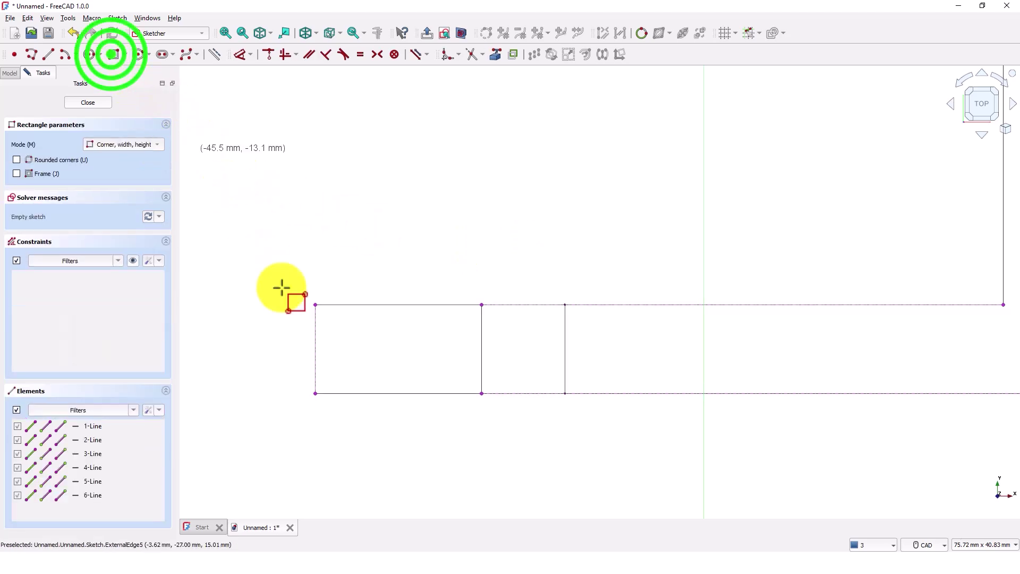
click(314, 393)
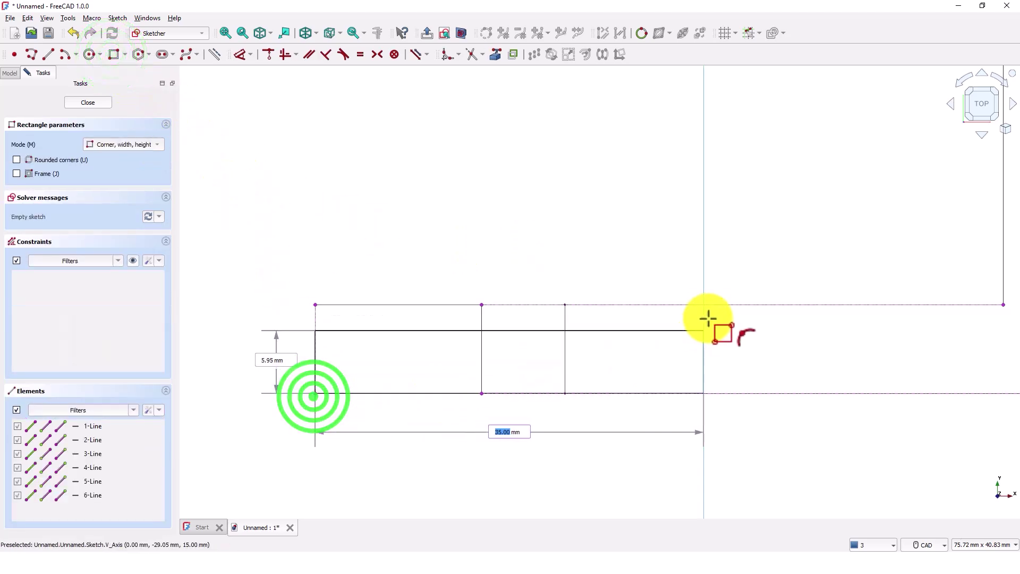
click(731, 302)
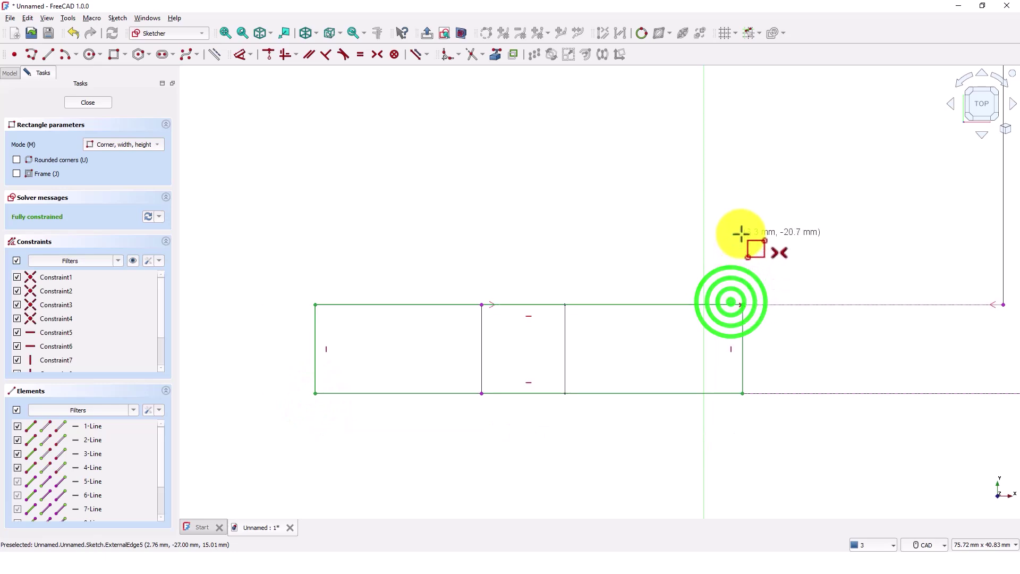
Step: Sketch a matching rectangle across the rear arm, from its inner end corner to the outer edge just past the vertical axis, and close the sketch
scroll(742, 223, down, 3)
mouse_move(742, 222)
middle_down()
mouse_move(683, 367)
mouse_move(677, 257)
mouse_move(548, 355)
middle_up()
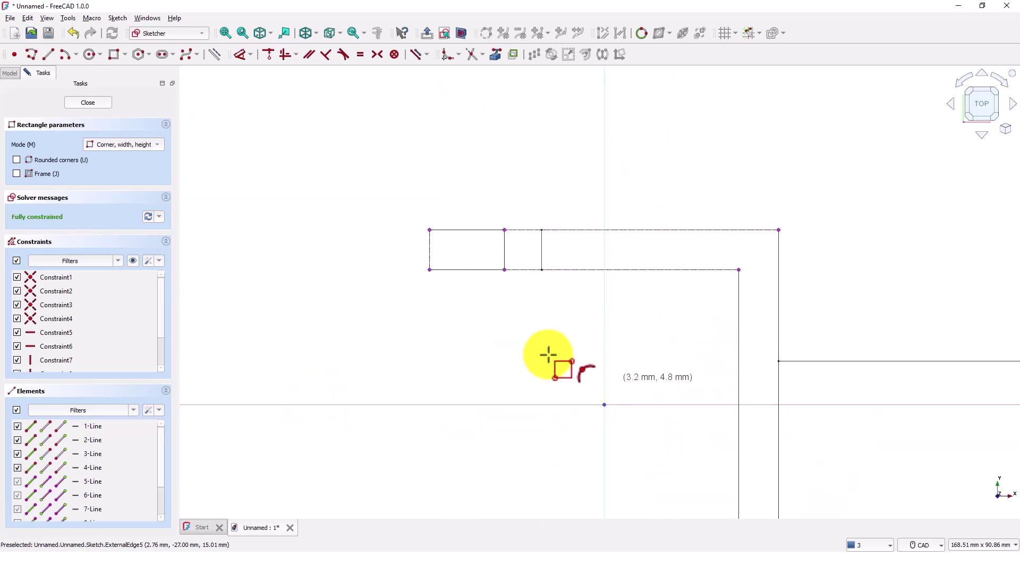
click(429, 270)
click(618, 228)
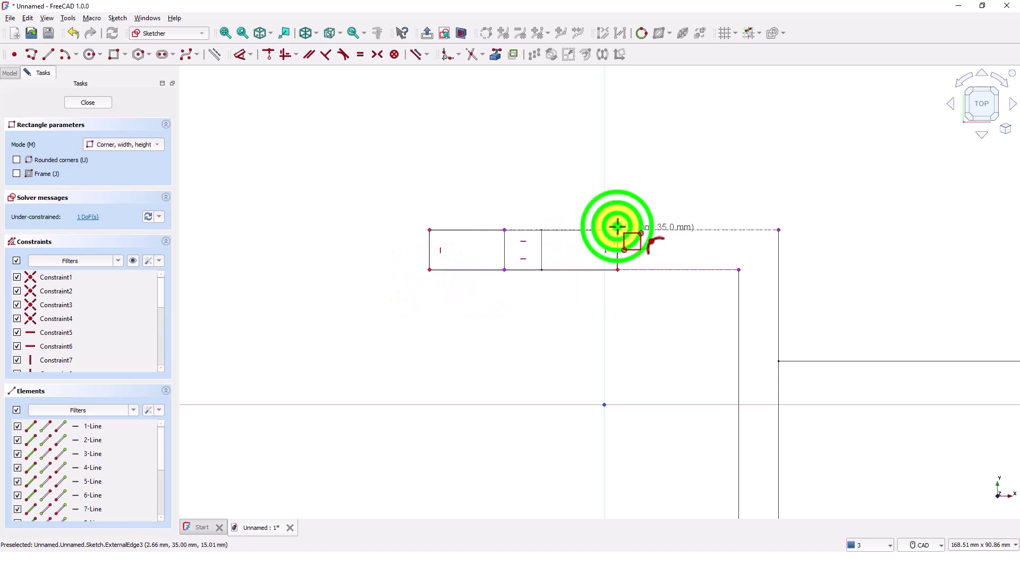
click(78, 103)
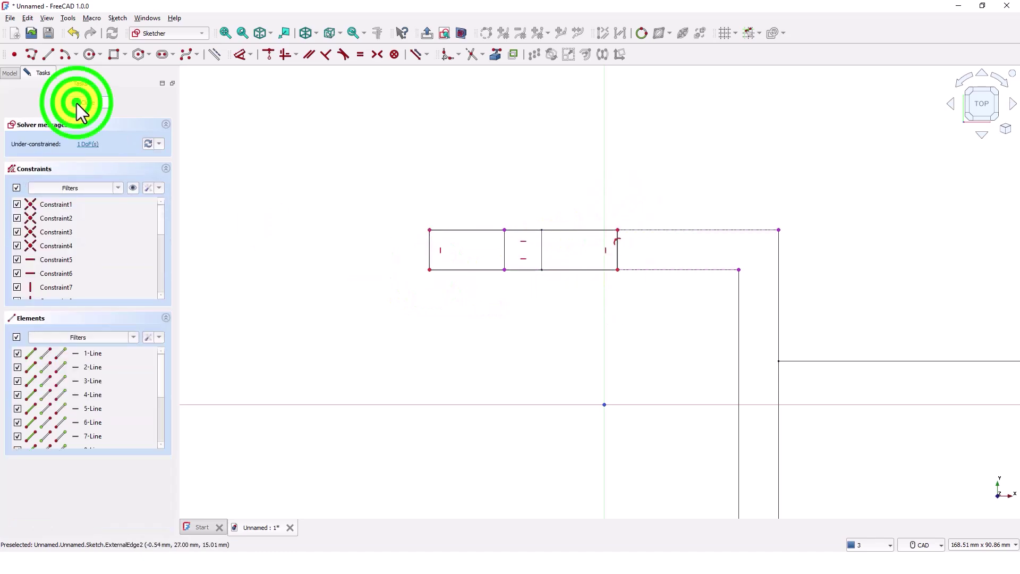
Step: Set the draw style to flat lines so the fork is shown shaded with its edges
middle_drag(427, 263, 458, 291)
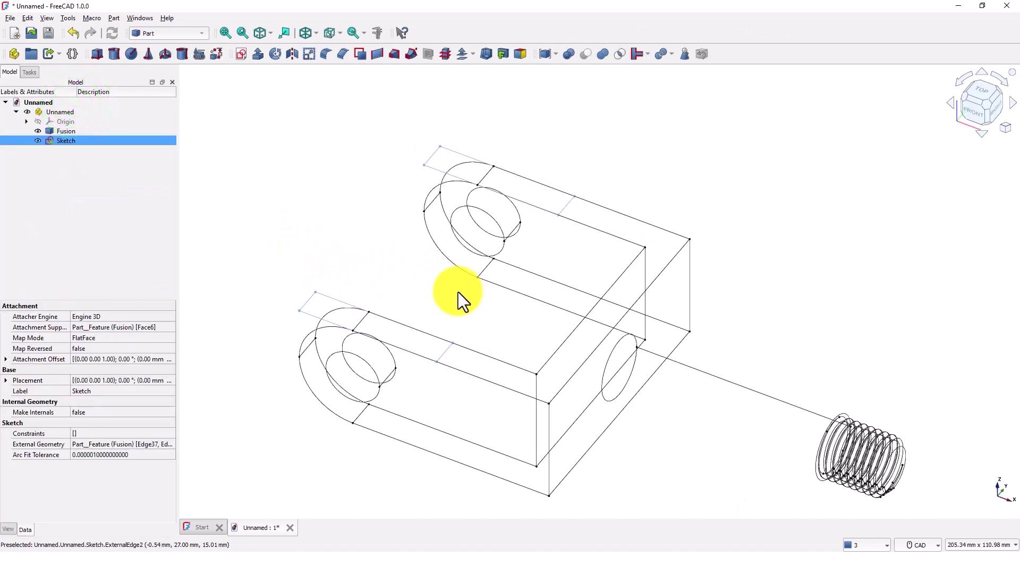
click(314, 36)
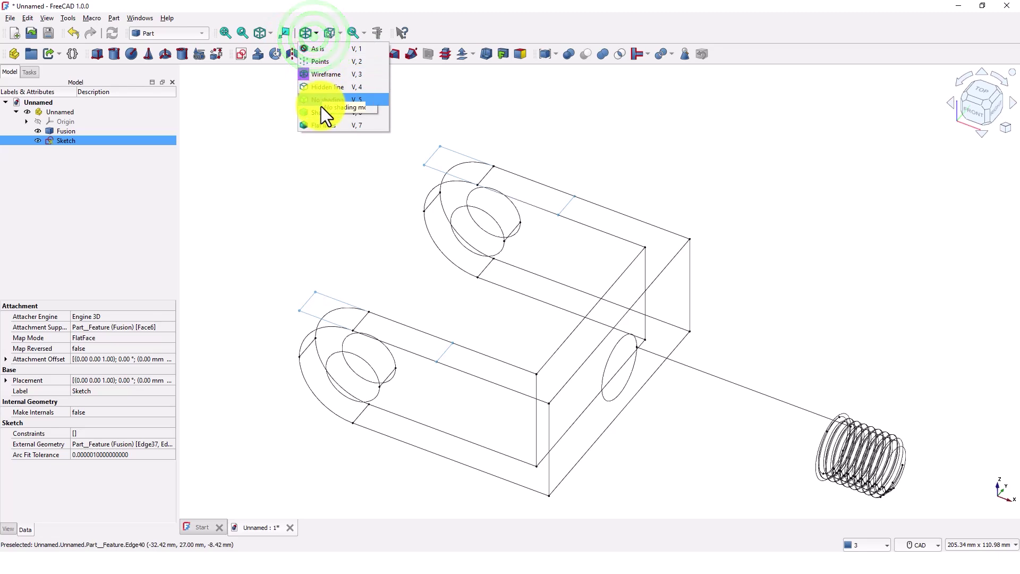
click(323, 125)
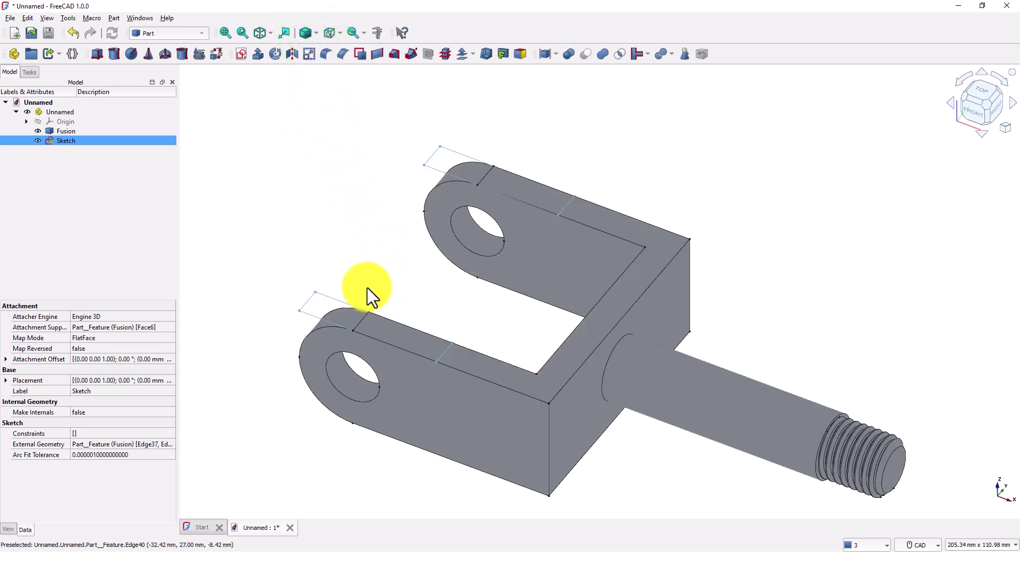
middle_drag(367, 288, 410, 265)
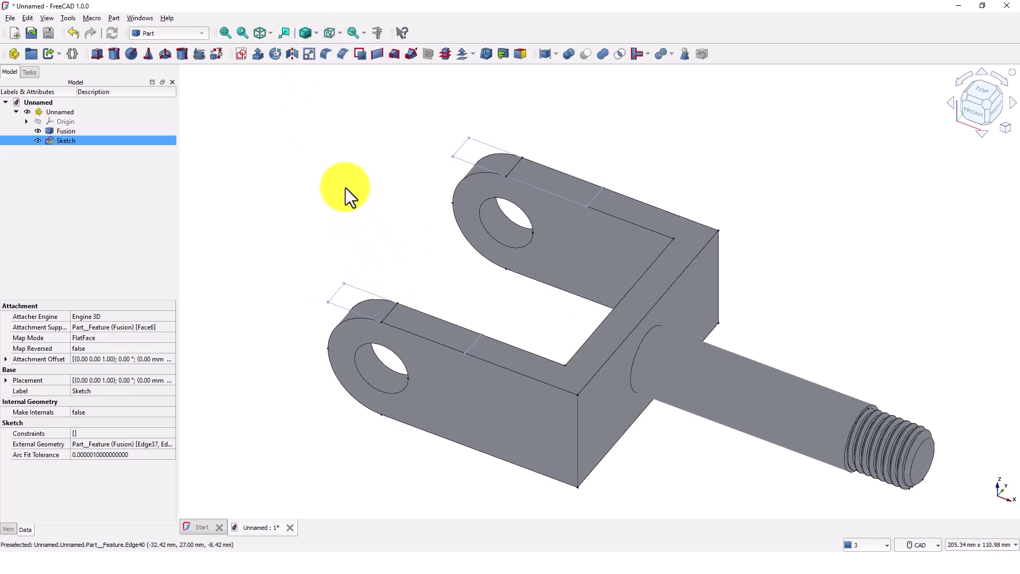
Step: Extrude the two-rectangle sketch 30 mm along its normal in the reversed direction with the Part Extrude tool, creating a solid
click(50, 140)
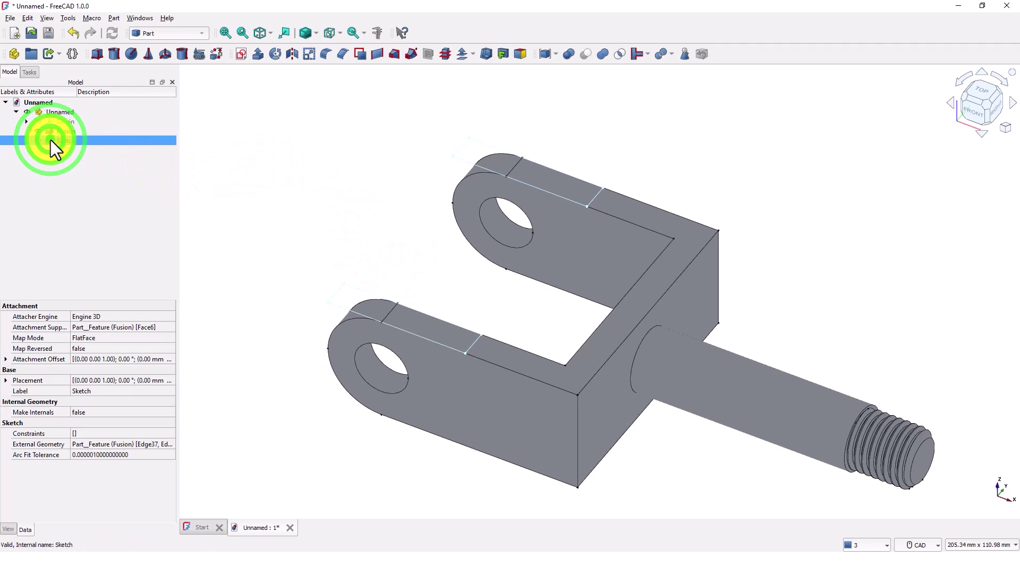
key(space)
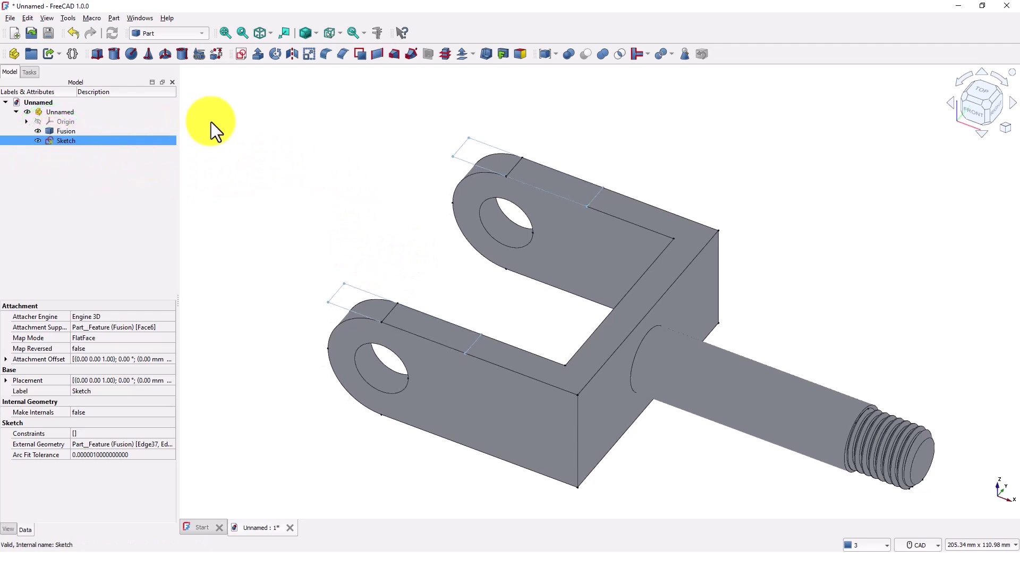
click(256, 55)
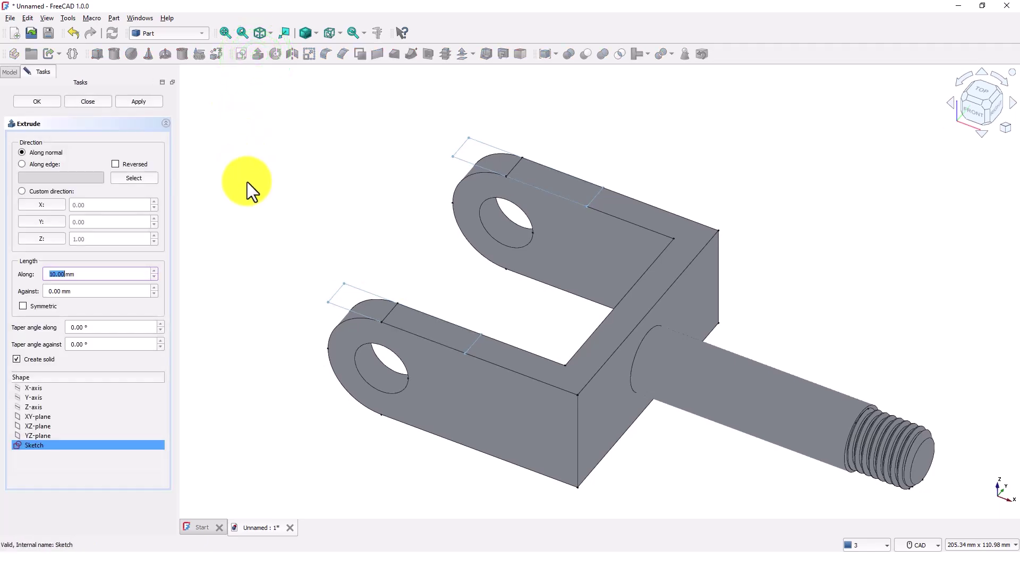
click(115, 164)
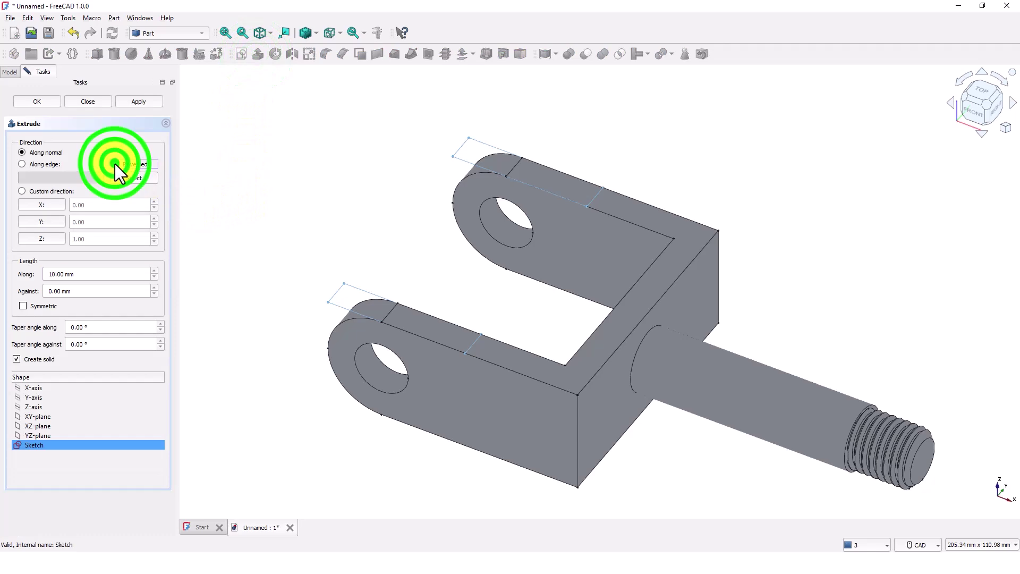
click(89, 275)
drag(89, 276, 38, 276)
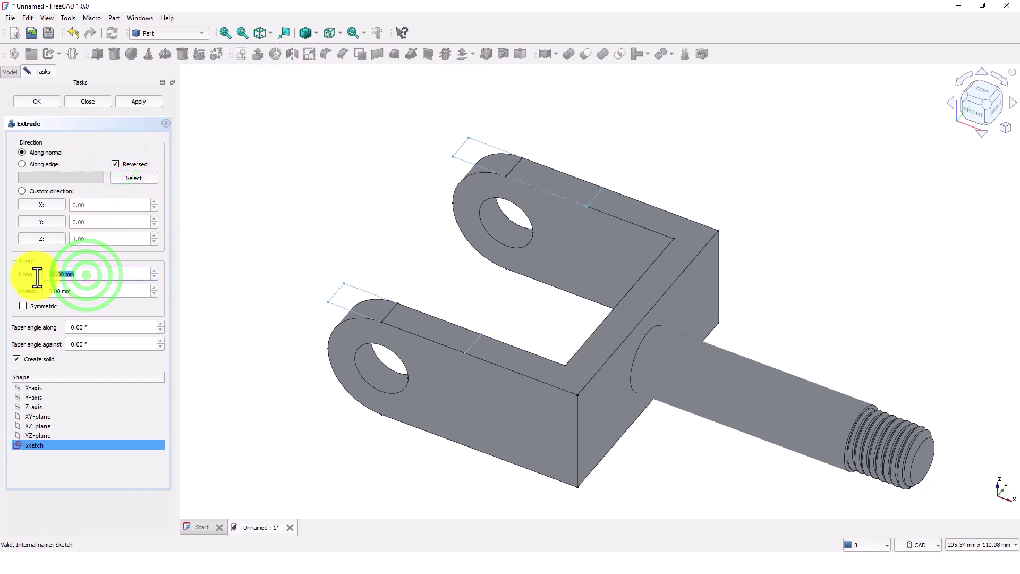
text(3)
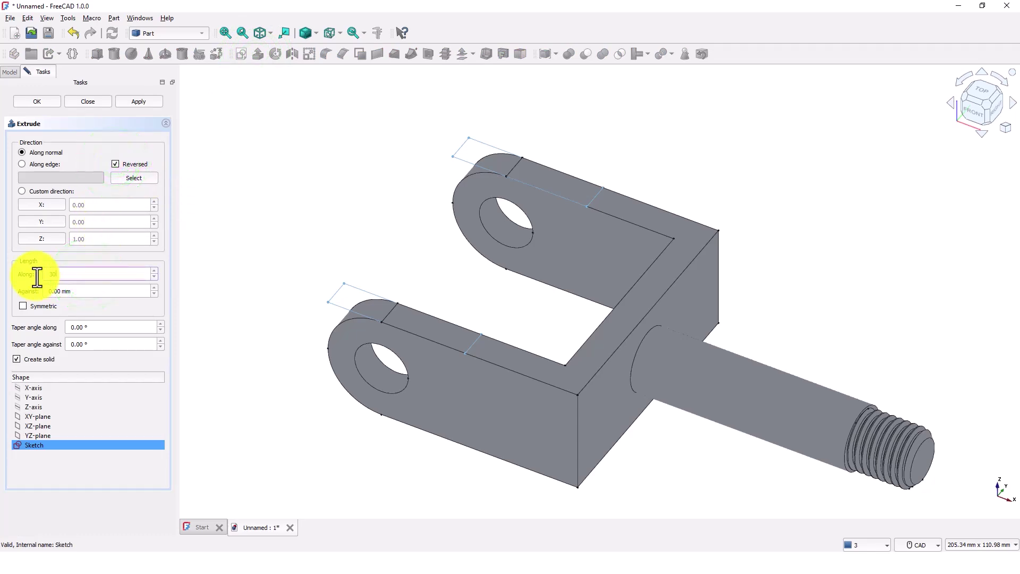
text(0)
click(53, 101)
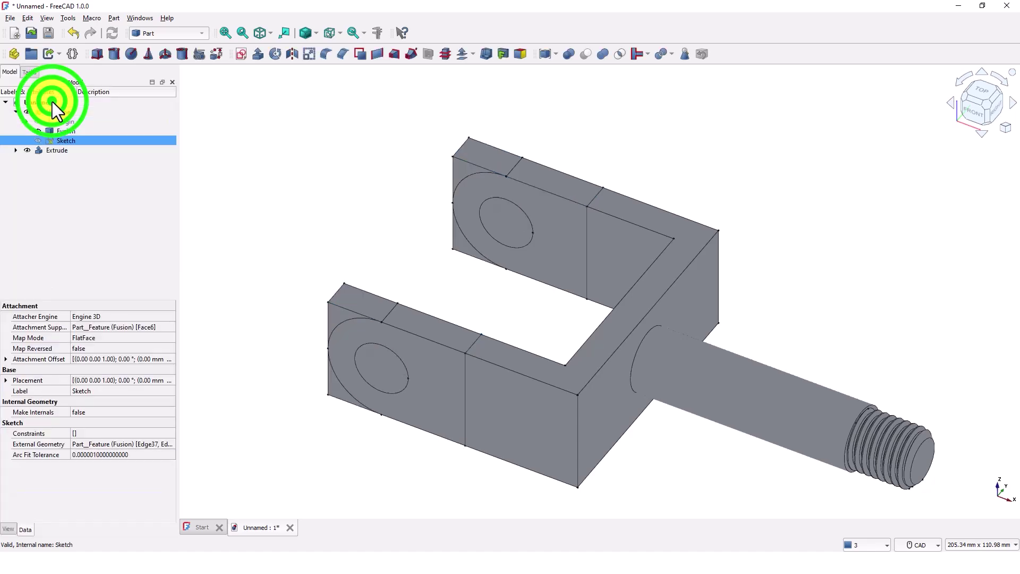
Step: Unite the Fusion fork body and the Extrude blocks with a Boolean union, and close the Boolean tool
scroll(396, 252, up, 2)
scroll(396, 252, down, 2)
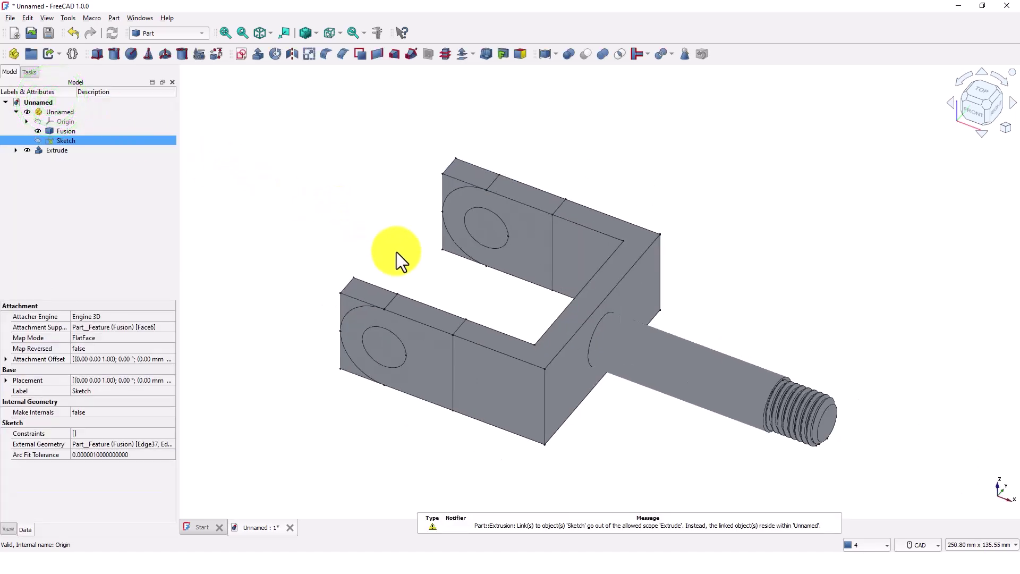
scroll(372, 223, down, 1)
middle_drag(371, 224, 367, 218)
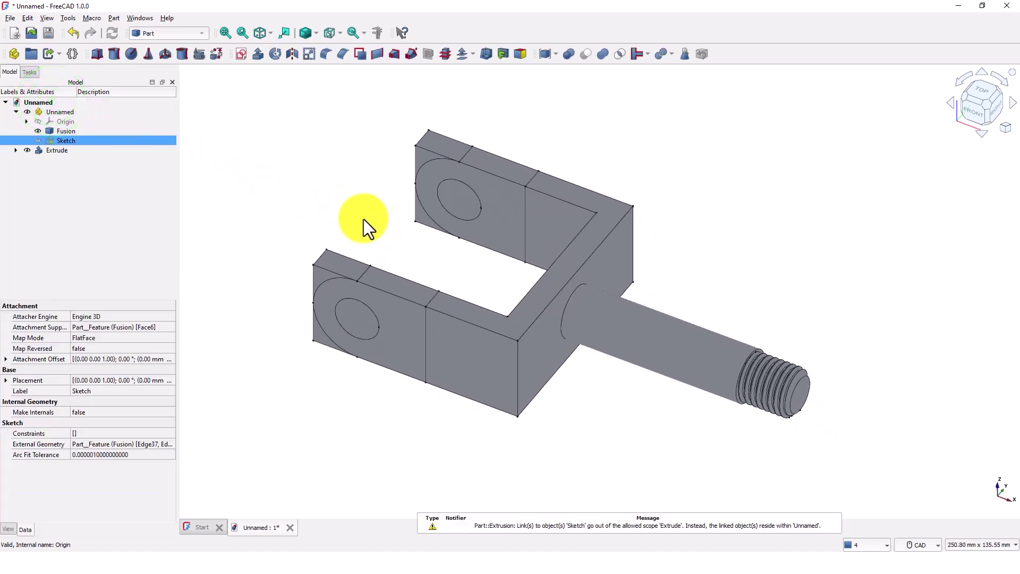
ctrl+click(75, 212)
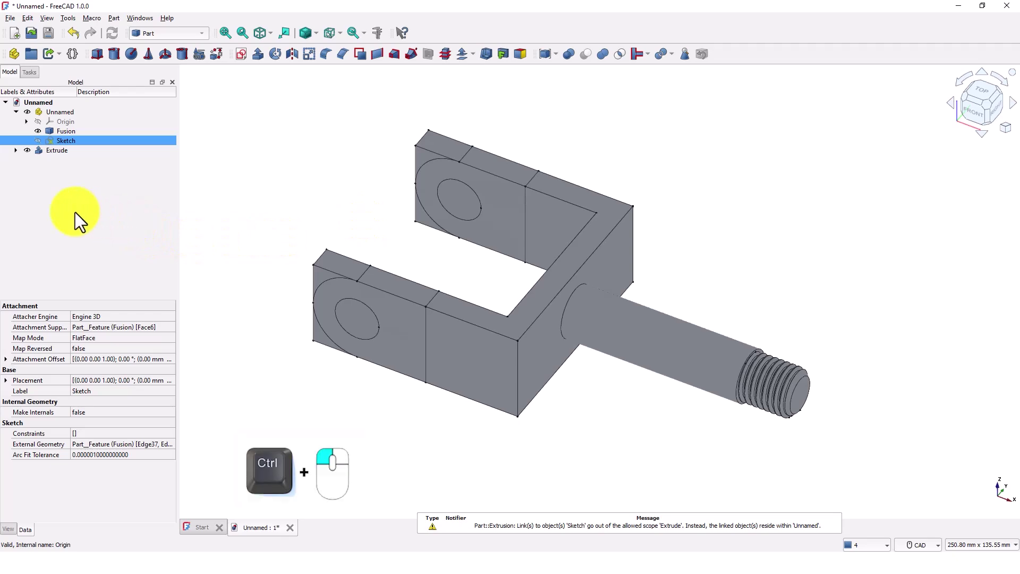
click(36, 152)
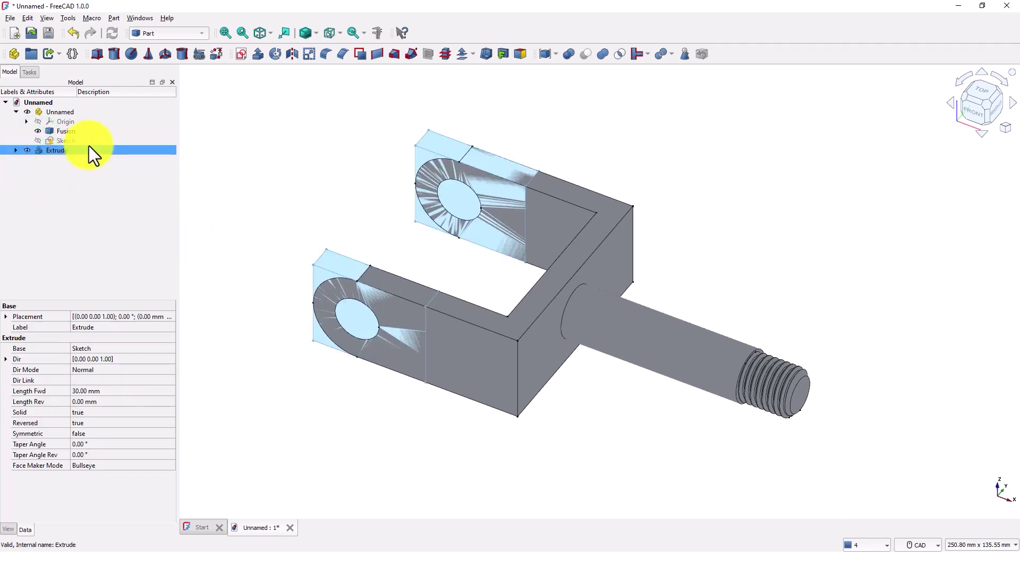
ctrl+click(65, 130)
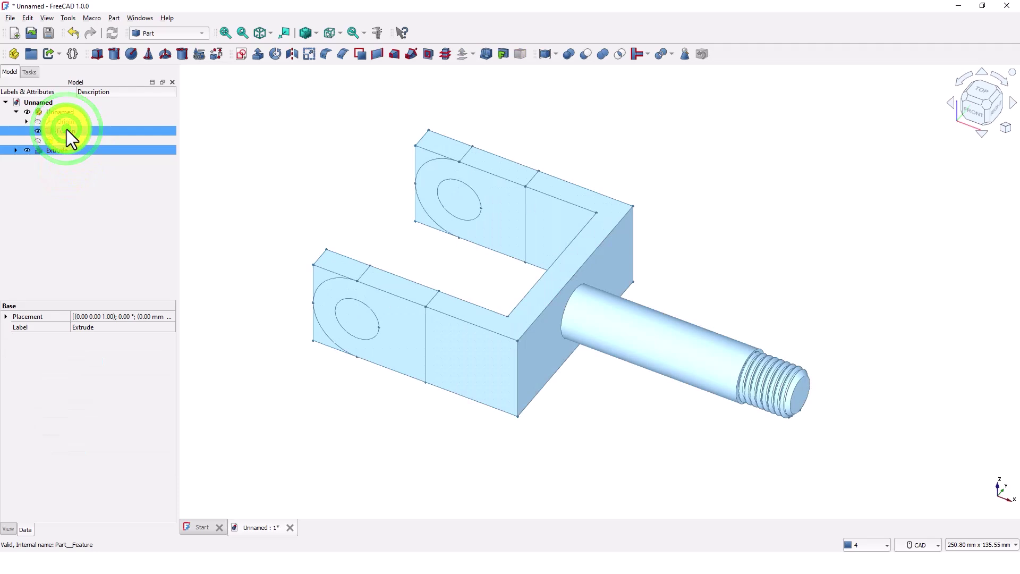
click(569, 53)
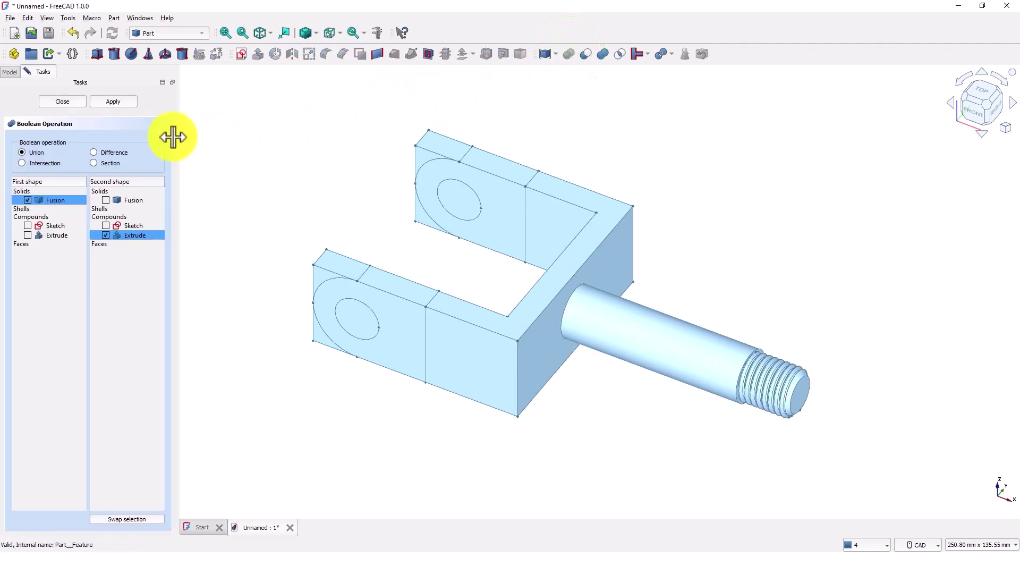
click(119, 103)
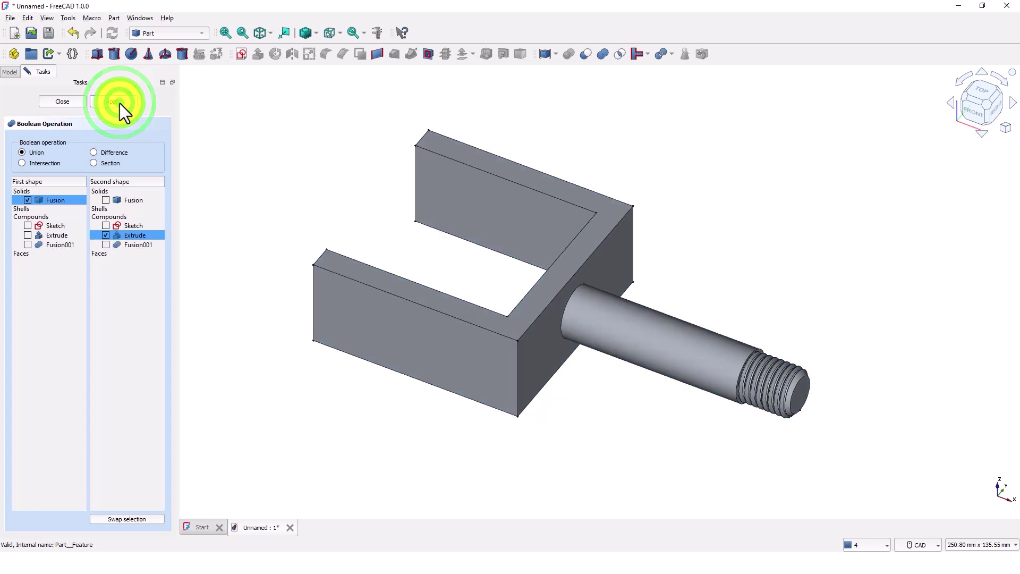
click(60, 103)
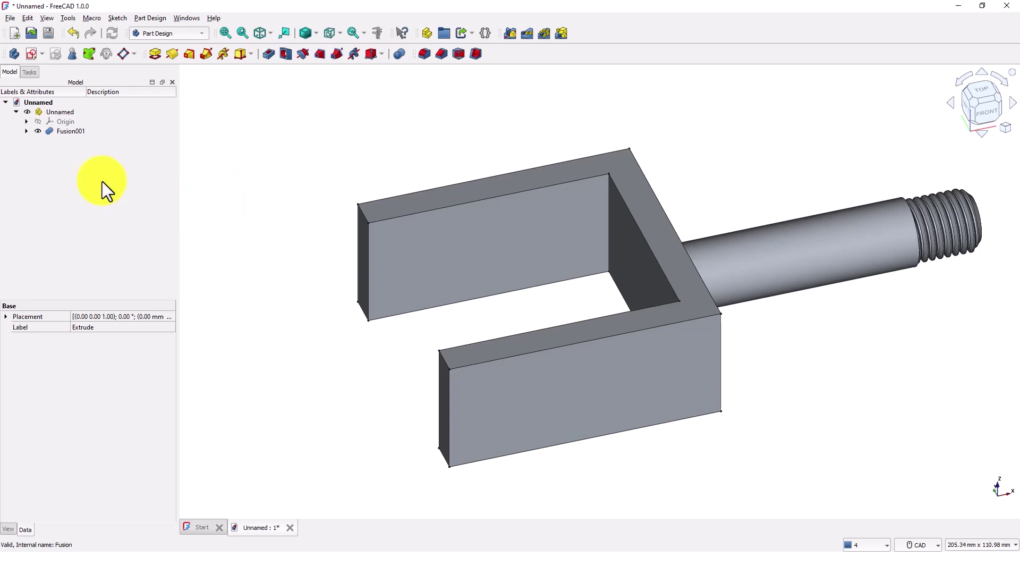
Step: Export the fused fork as EXPLODED.step in the FILES folder, replacing the existing file
click(10, 18)
click(24, 170)
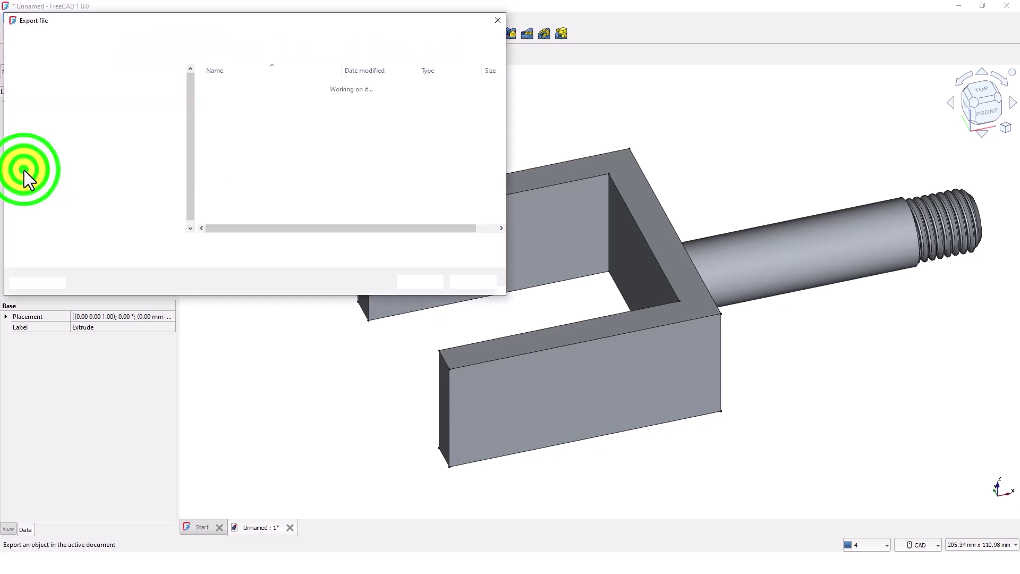
double_click(247, 98)
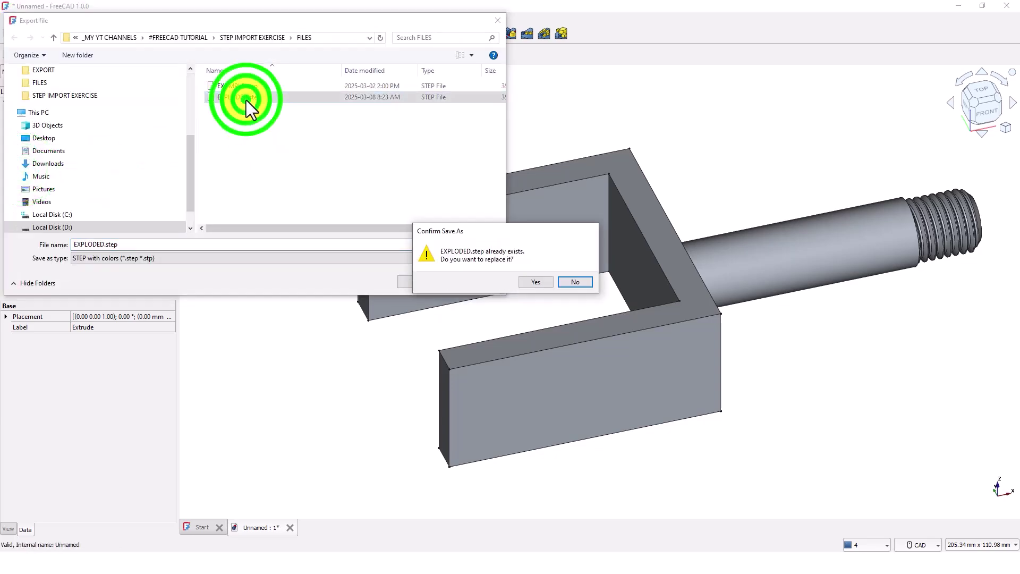
click(532, 281)
click(550, 345)
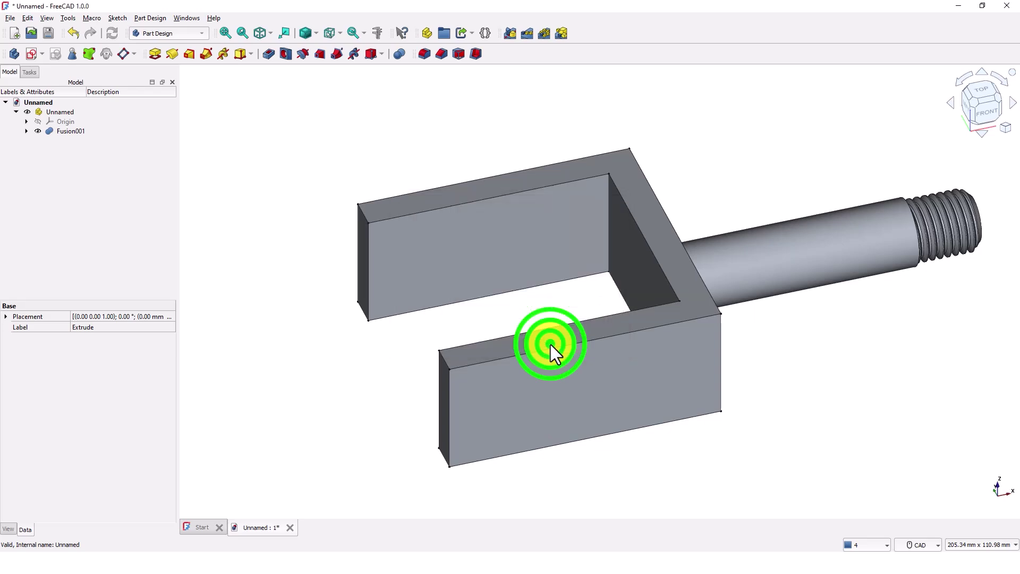
Step: Close the document without saving it and reopen EXPLODED.step with the default STEP import options
click(291, 527)
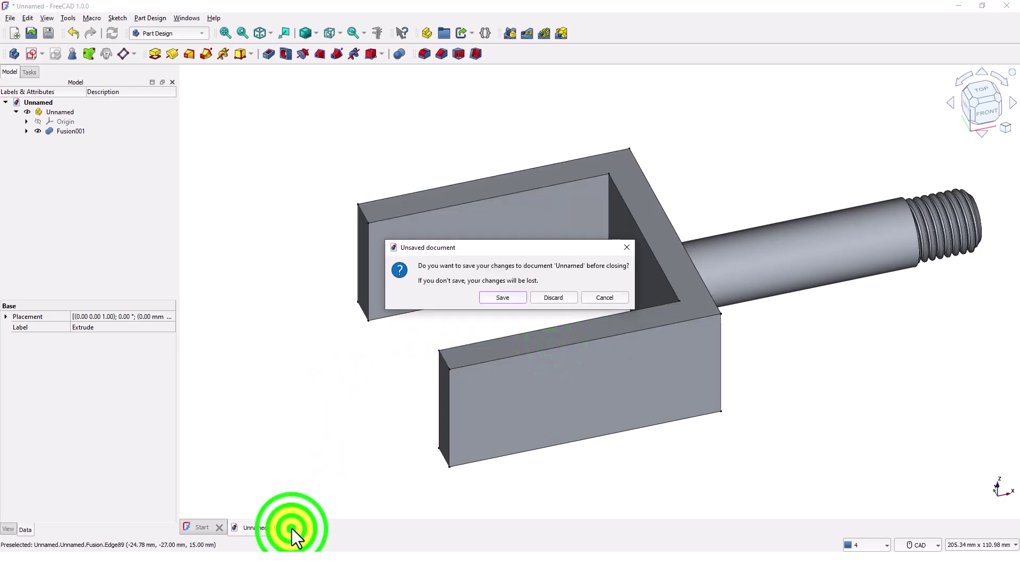
click(554, 295)
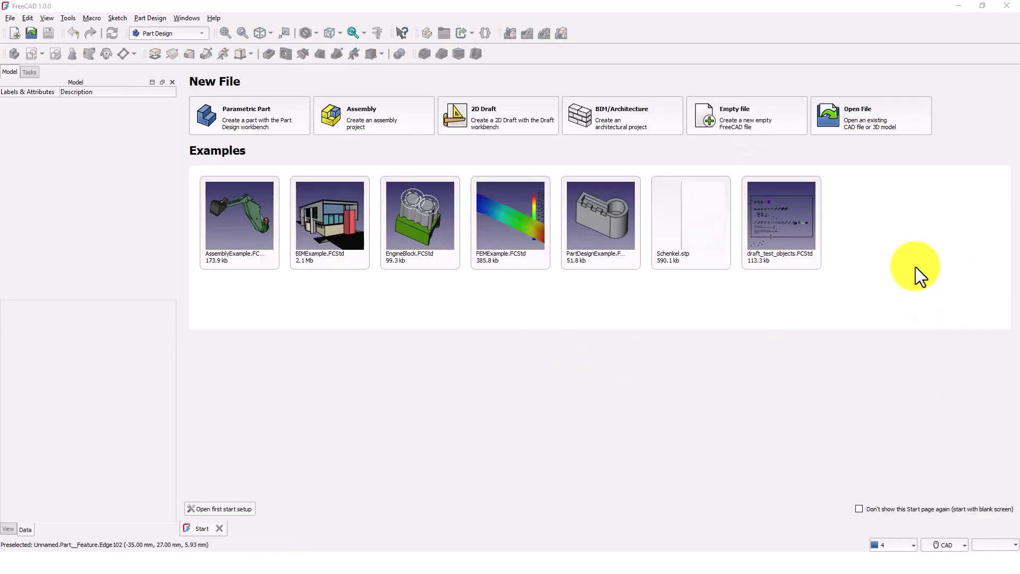
click(869, 122)
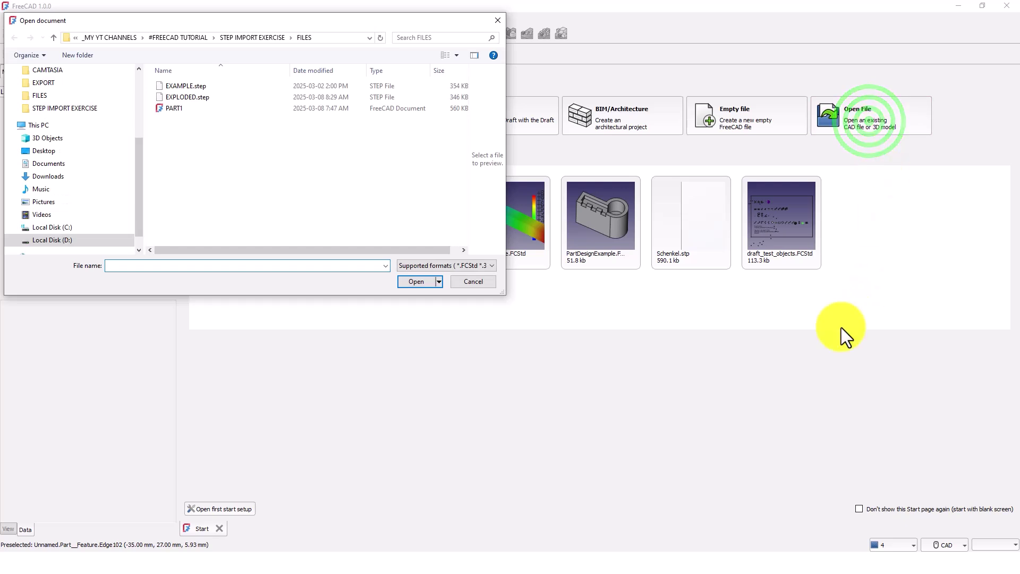
double_click(190, 96)
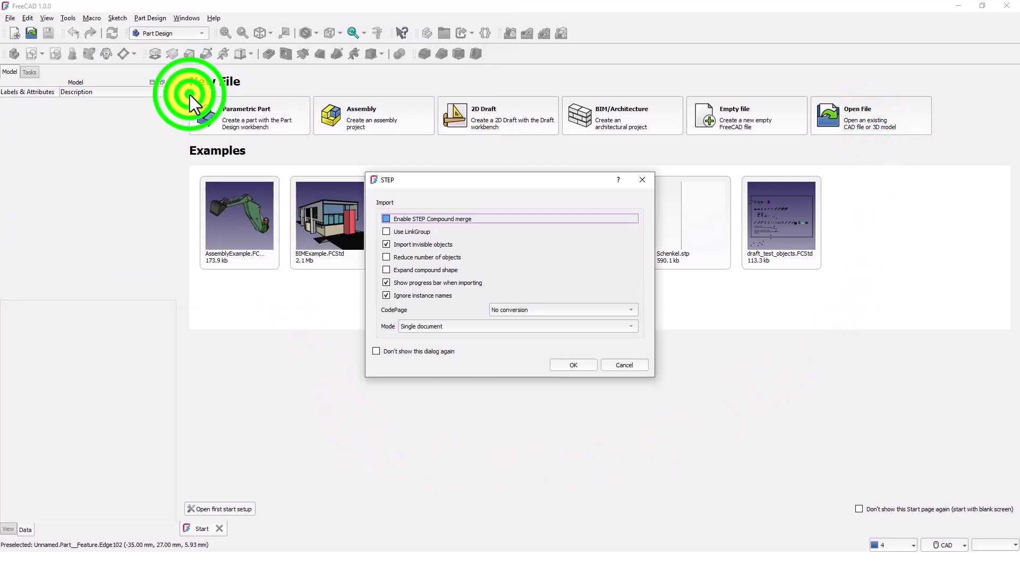
click(566, 365)
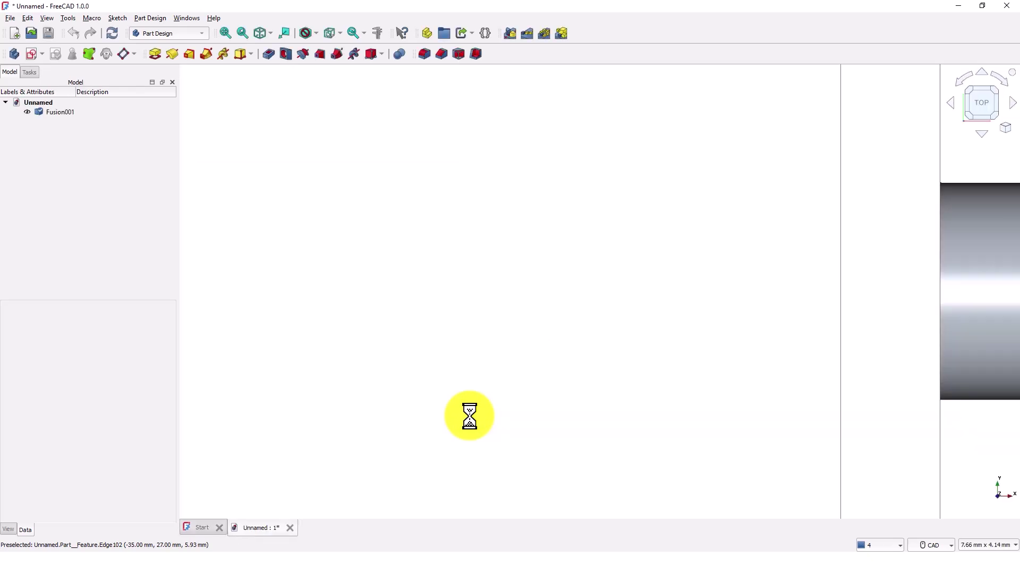
Step: Create a new body and move the imported Fusion001 solid into it as its base feature
click(60, 112)
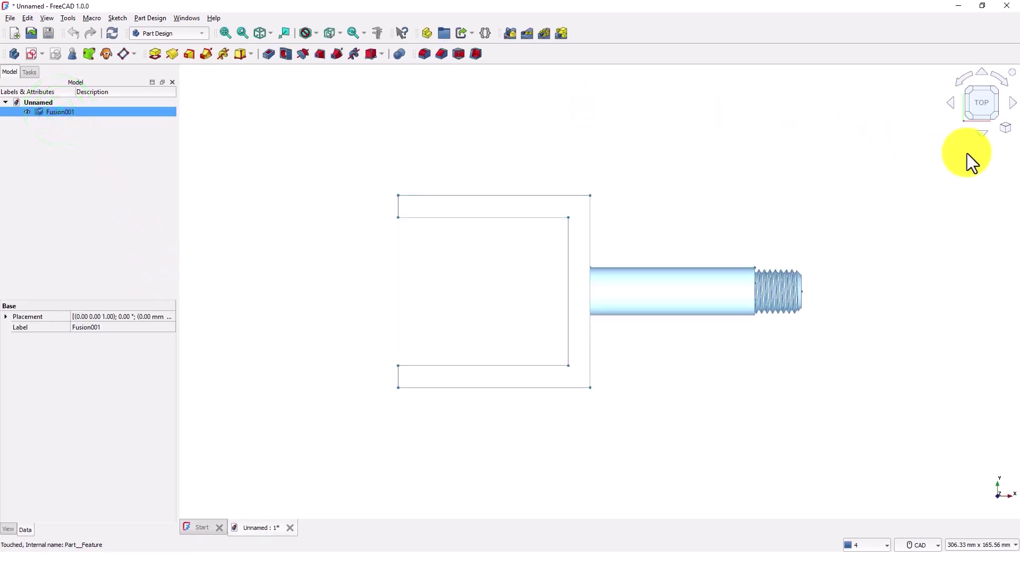
click(1005, 127)
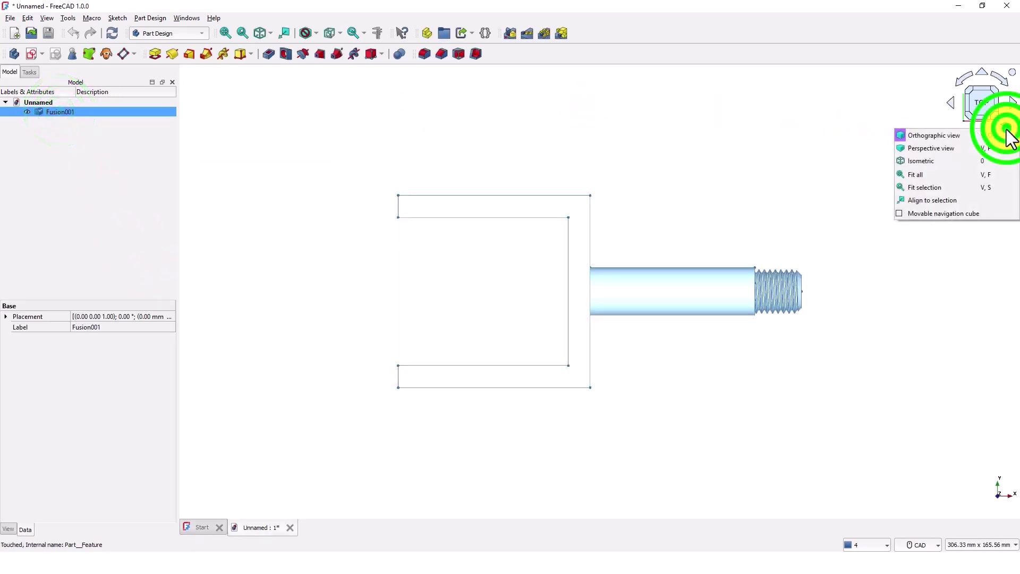
click(952, 161)
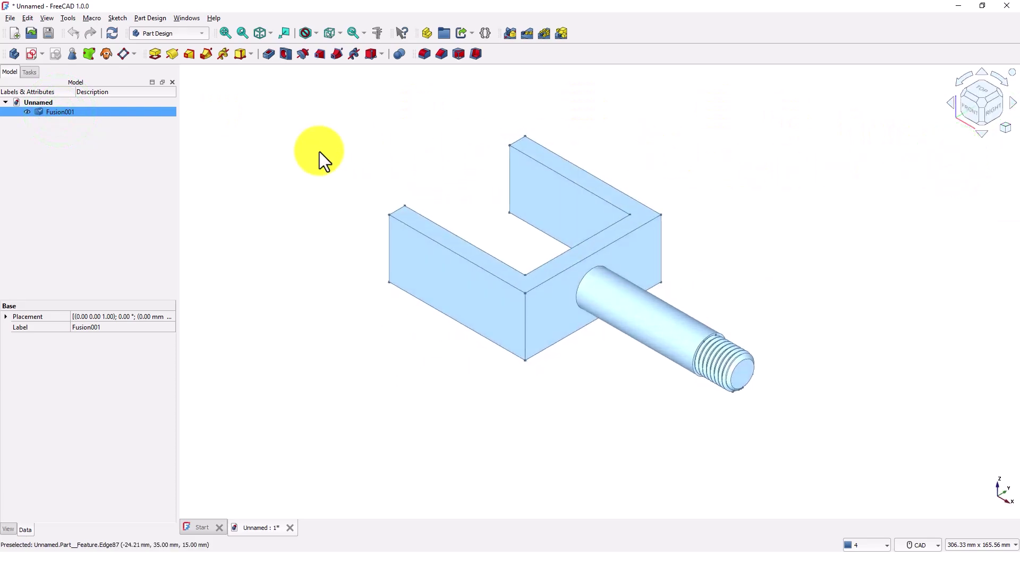
click(263, 169)
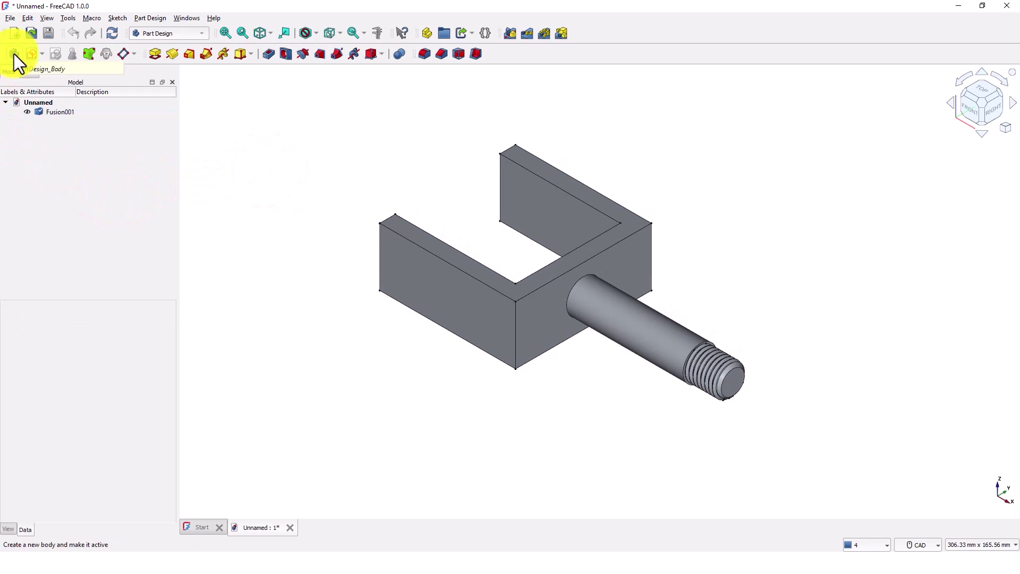
click(14, 53)
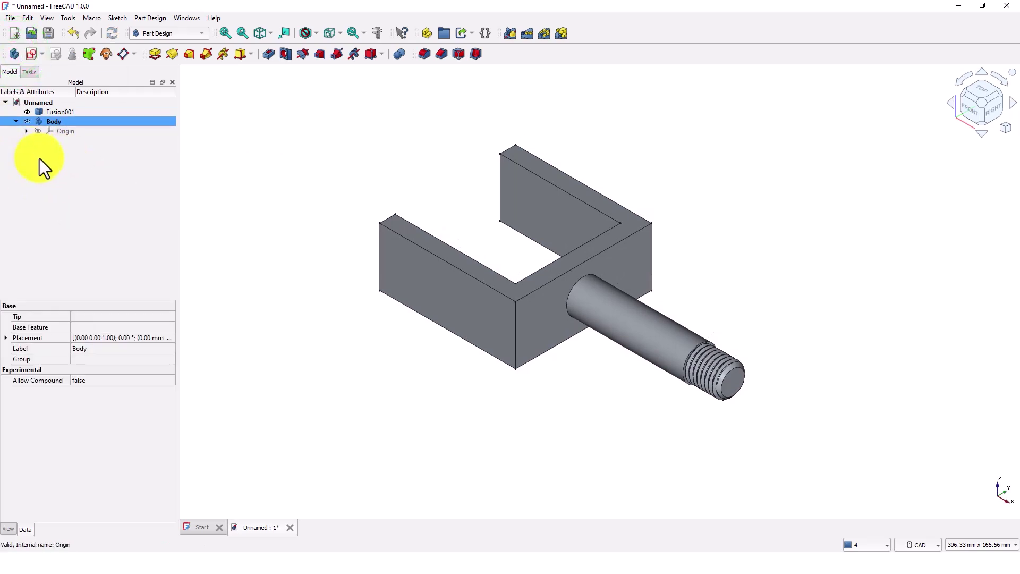
click(42, 113)
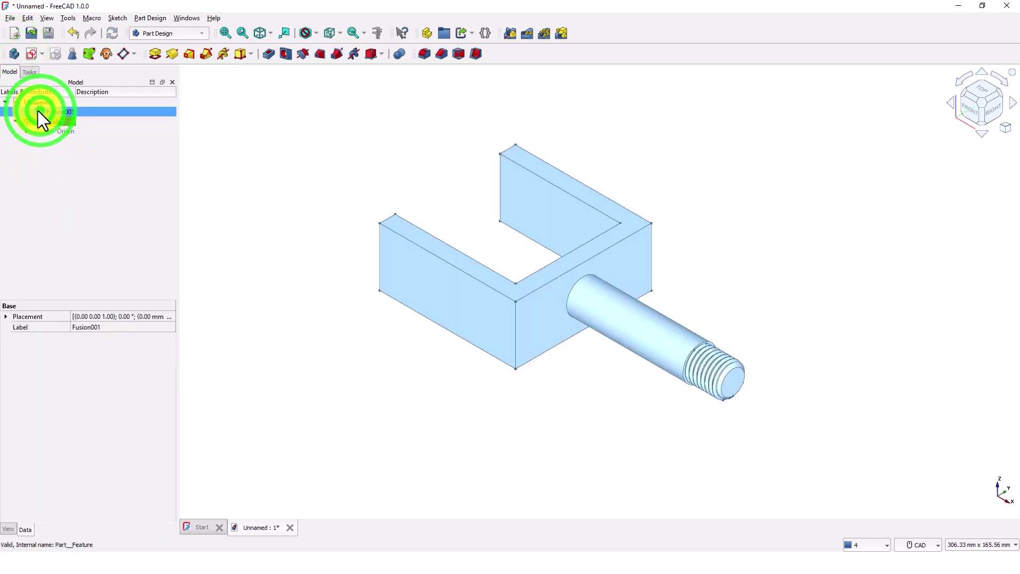
drag(37, 110, 56, 123)
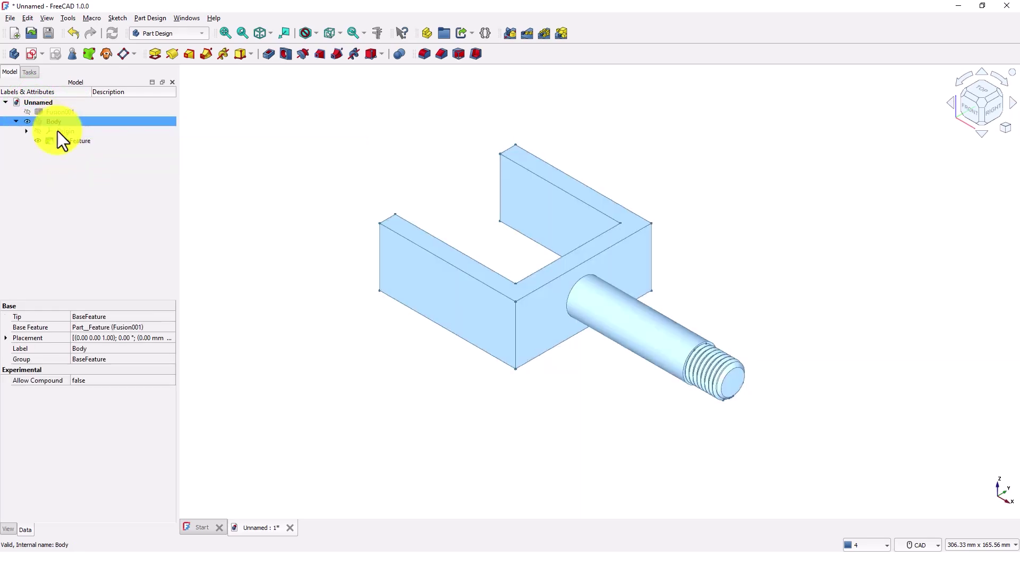
click(82, 181)
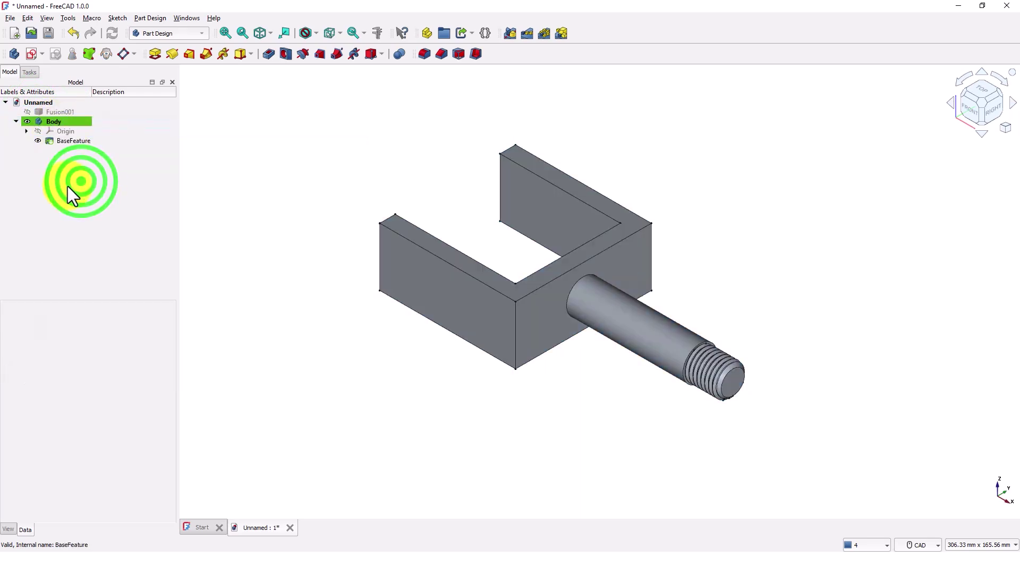
Step: Start a fillet on the upper end edge of the rear fork arm and set its radius to 10 mm
middle_drag(347, 335, 649, 365)
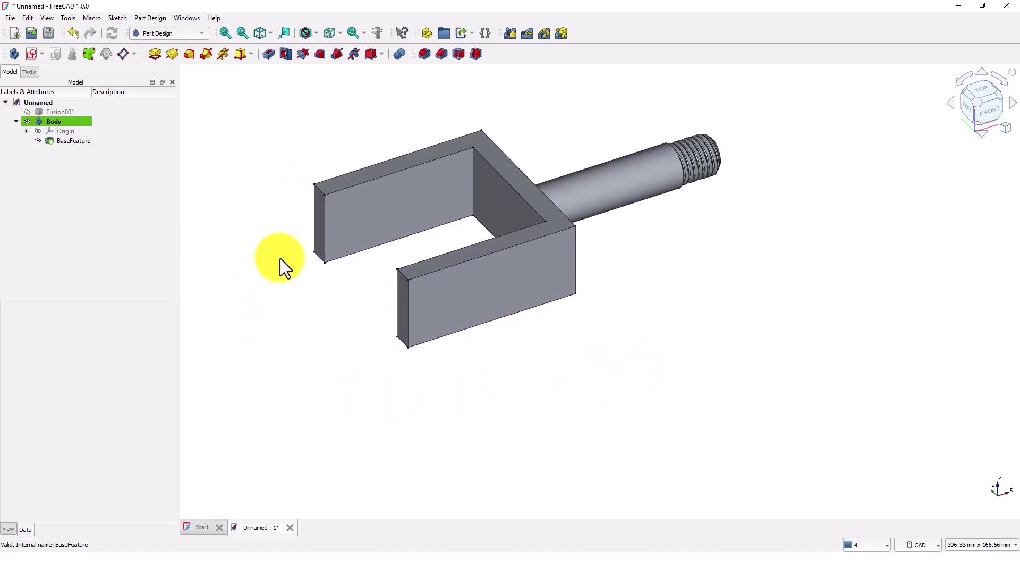
scroll(269, 229, up, 2)
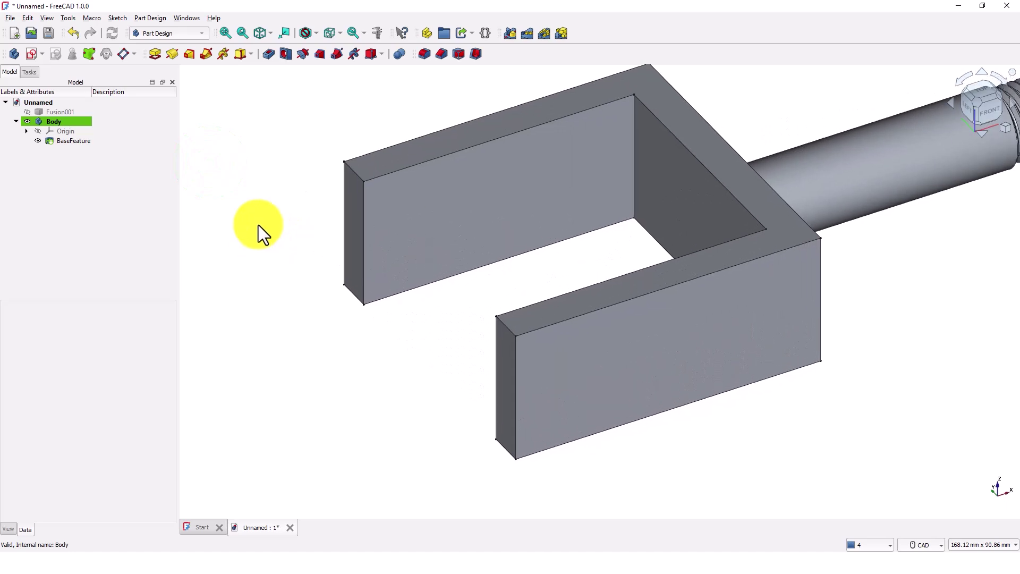
click(356, 174)
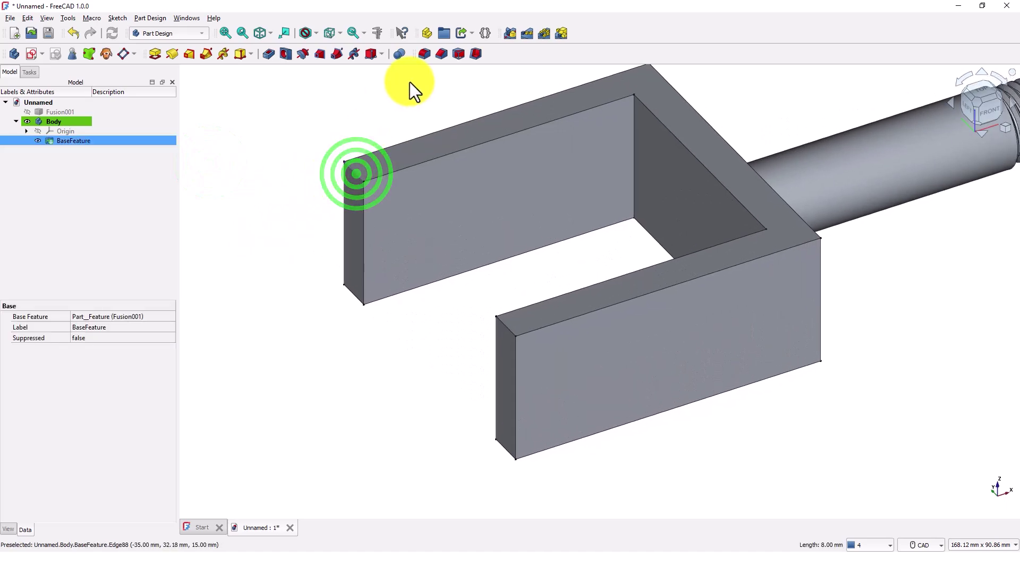
click(420, 54)
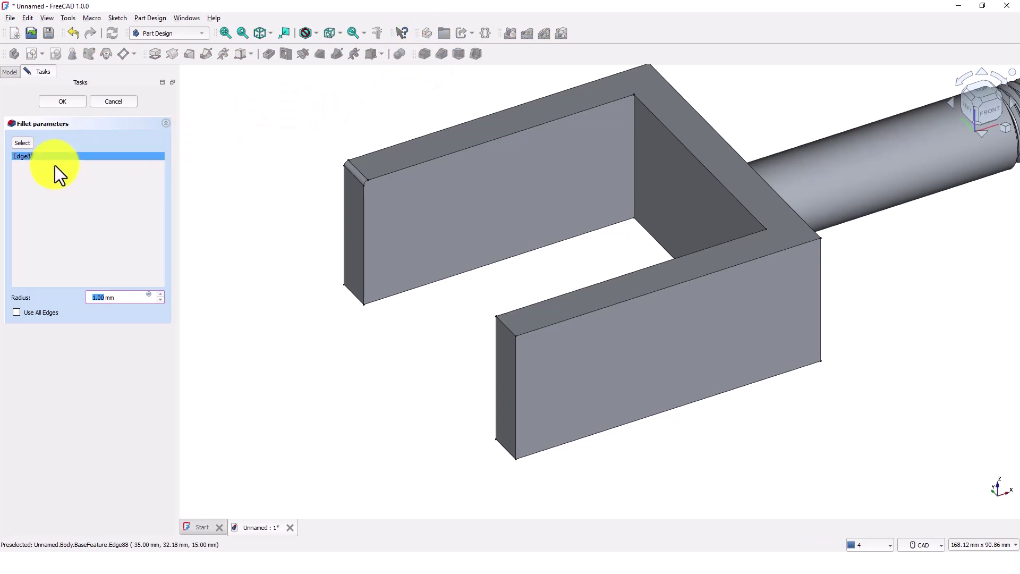
click(129, 297)
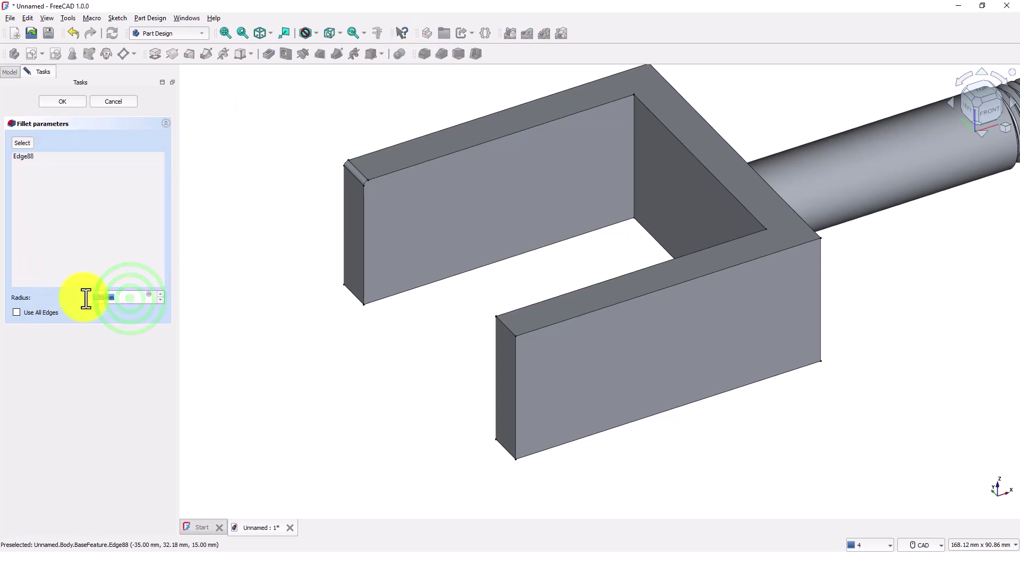
click(110, 297)
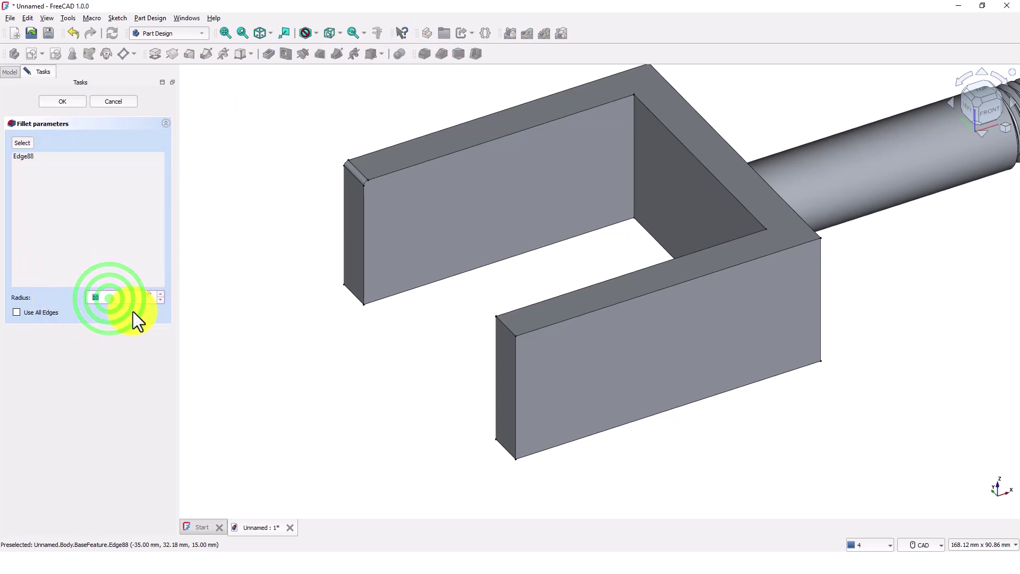
text(10)
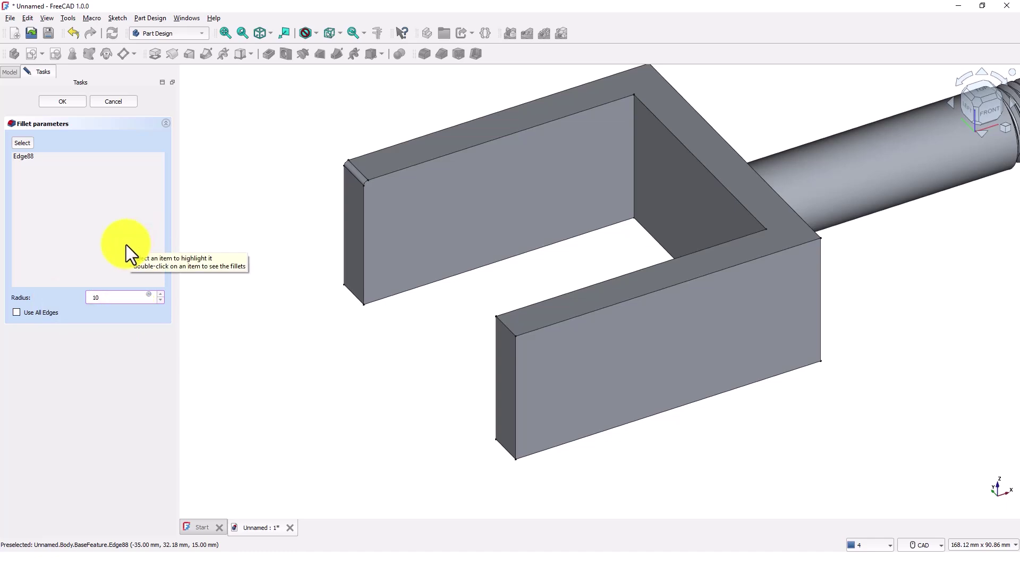
Step: Add the rear arm's lower end edge and the front arm's upper and lower end edges to the fillet and apply it
click(49, 152)
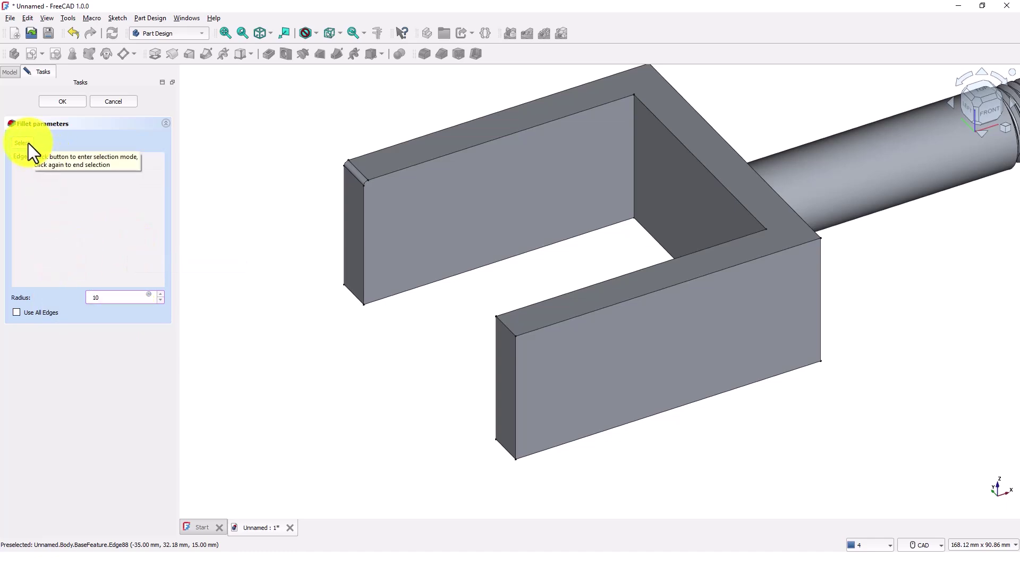
click(27, 143)
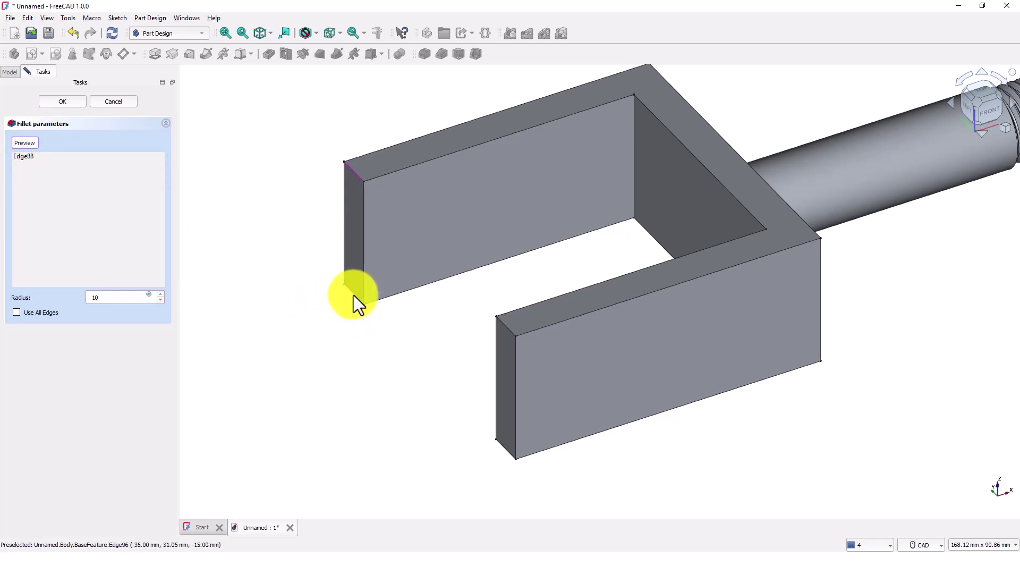
scroll(352, 296, down, 2)
scroll(351, 301, up, 5)
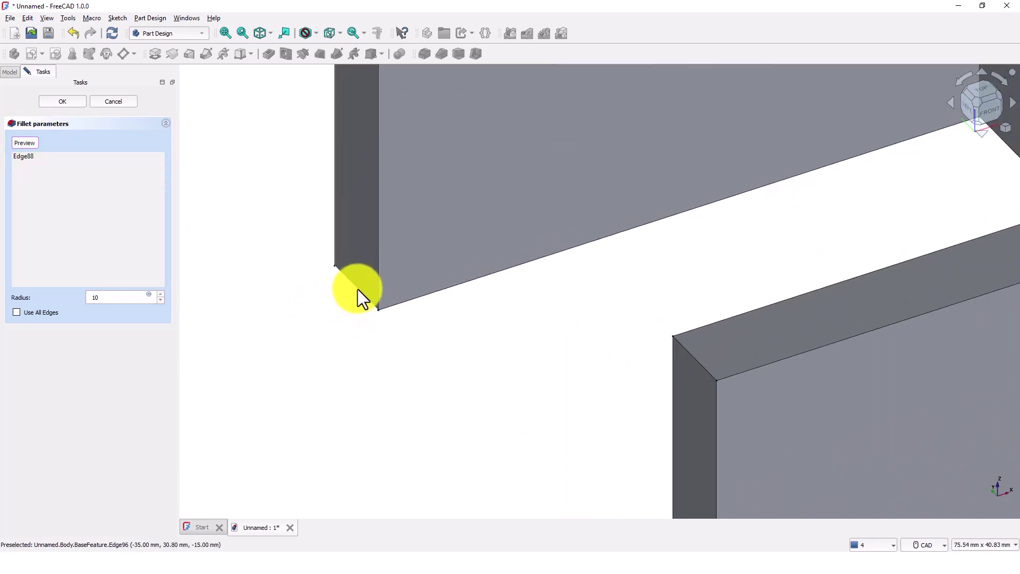
click(358, 289)
scroll(399, 377, down, 2)
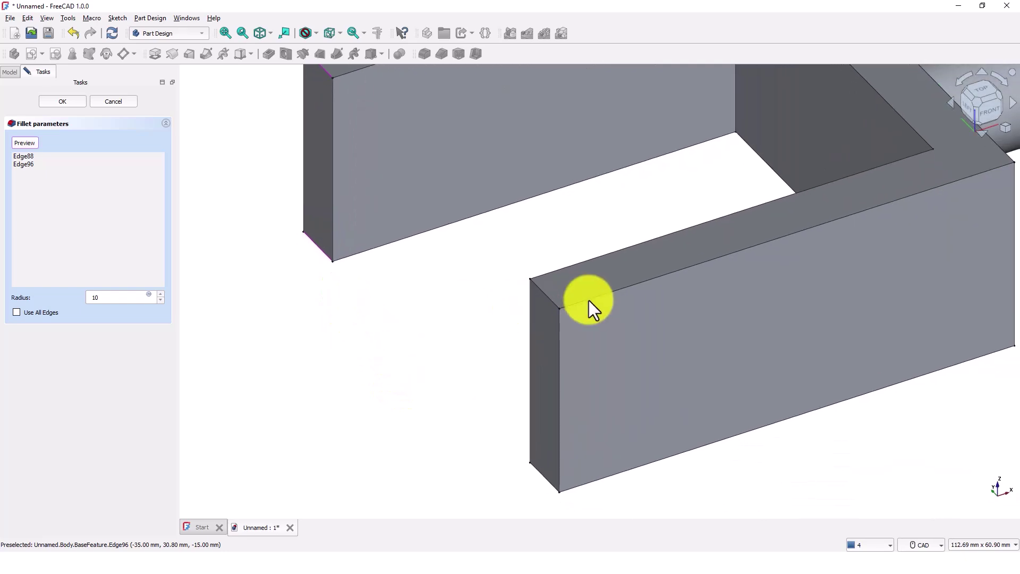
click(548, 298)
middle_drag(421, 384, 361, 316)
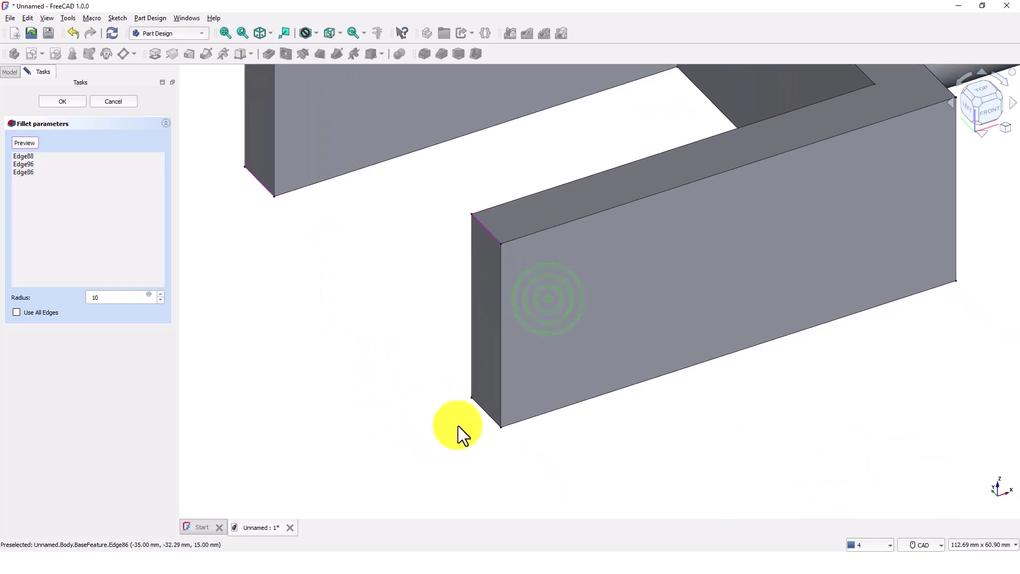
click(486, 418)
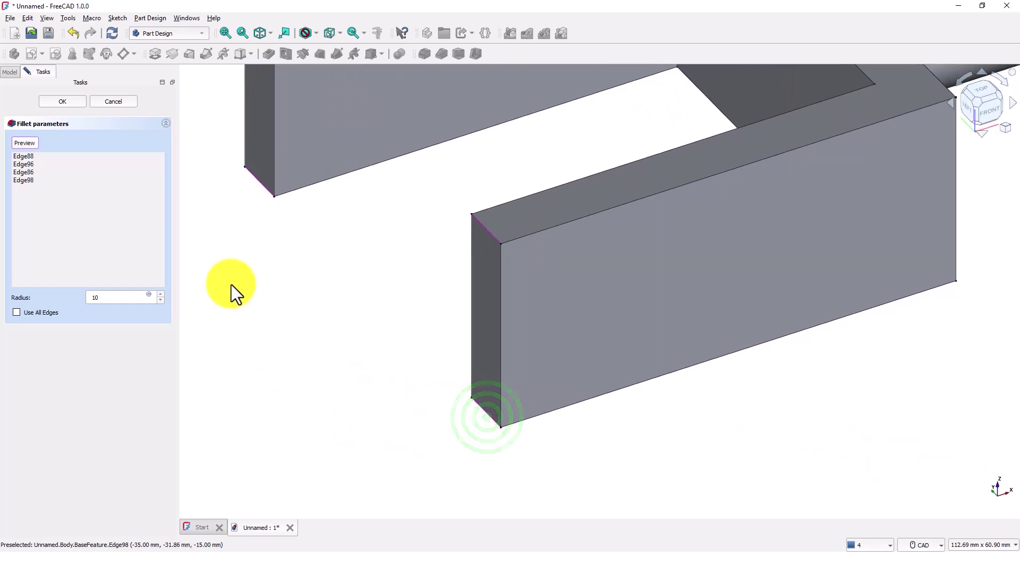
click(67, 100)
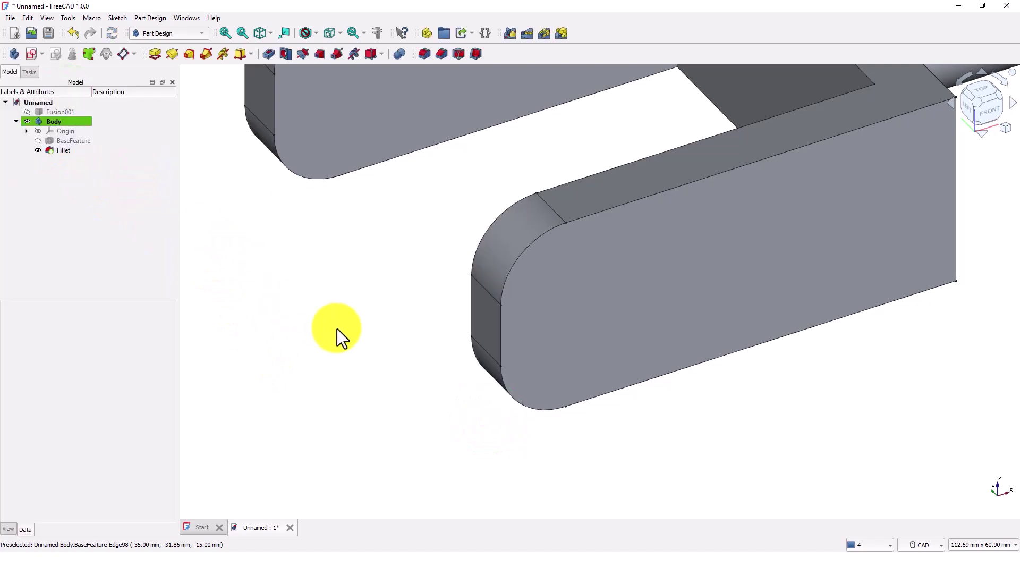
Step: Start a new sketch on the outer side face of the front fork arm
scroll(348, 338, up, 2)
scroll(349, 338, down, 5)
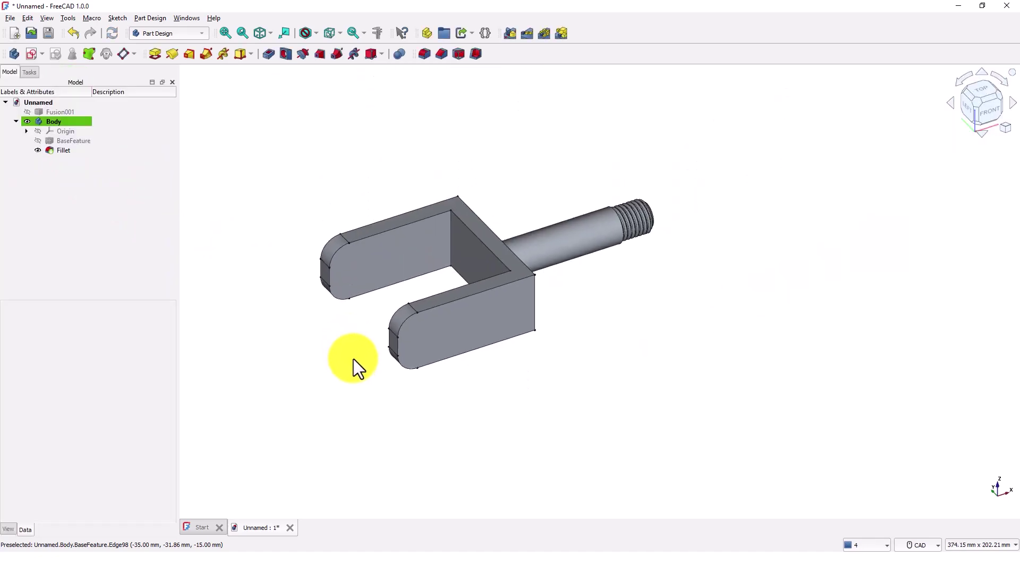
middle_drag(353, 381, 304, 436)
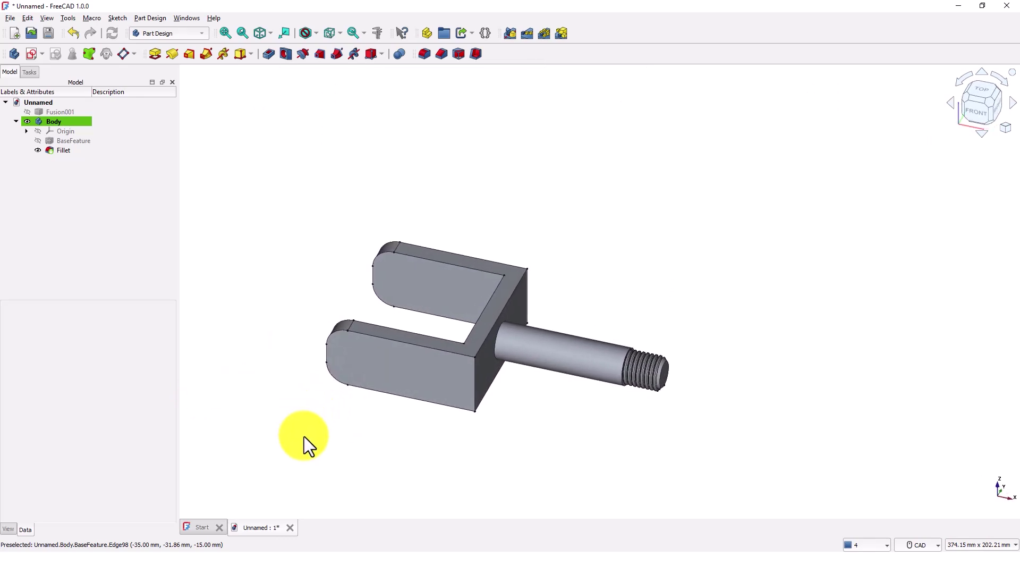
click(363, 369)
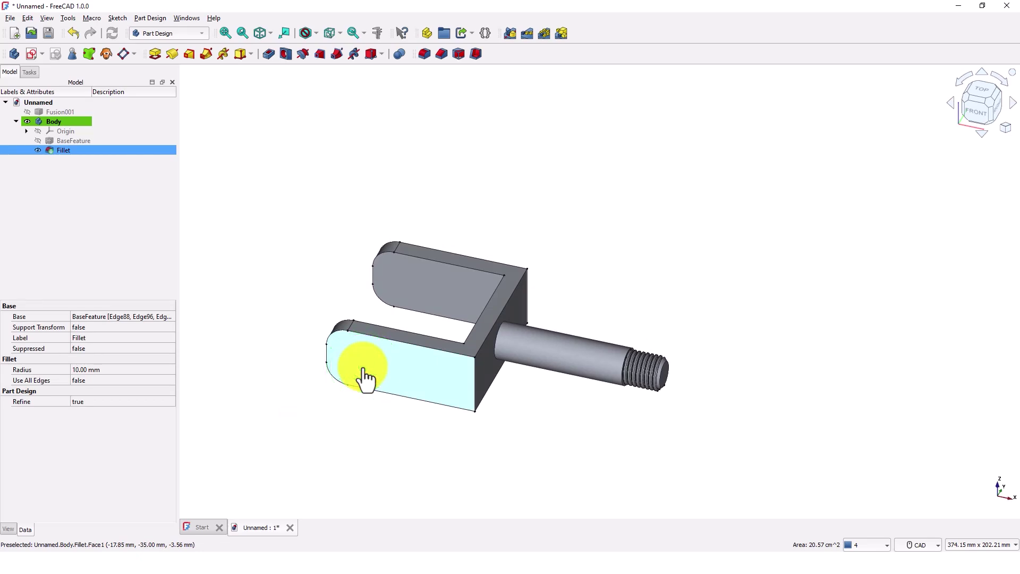
click(28, 55)
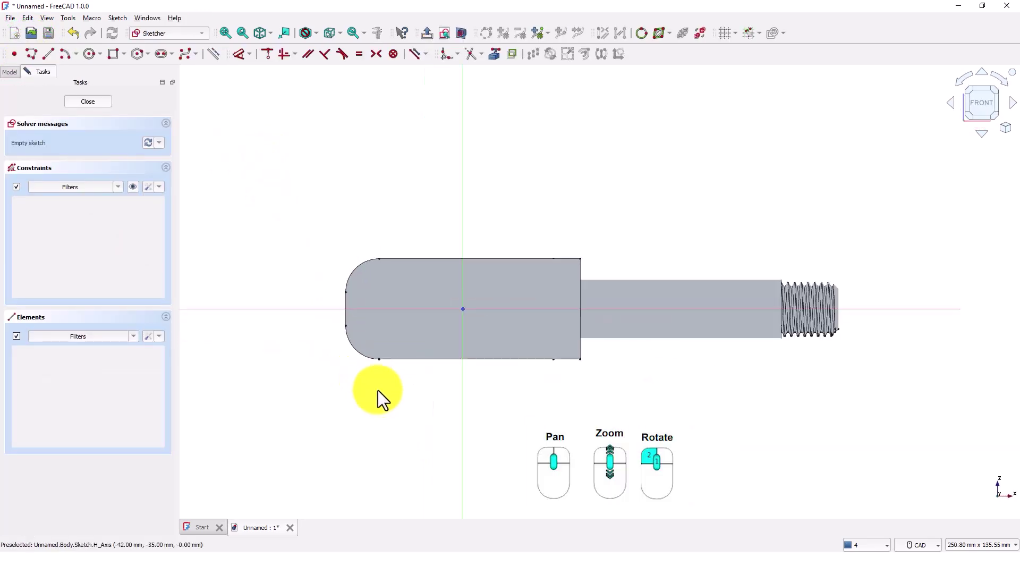
scroll(378, 390, up, 3)
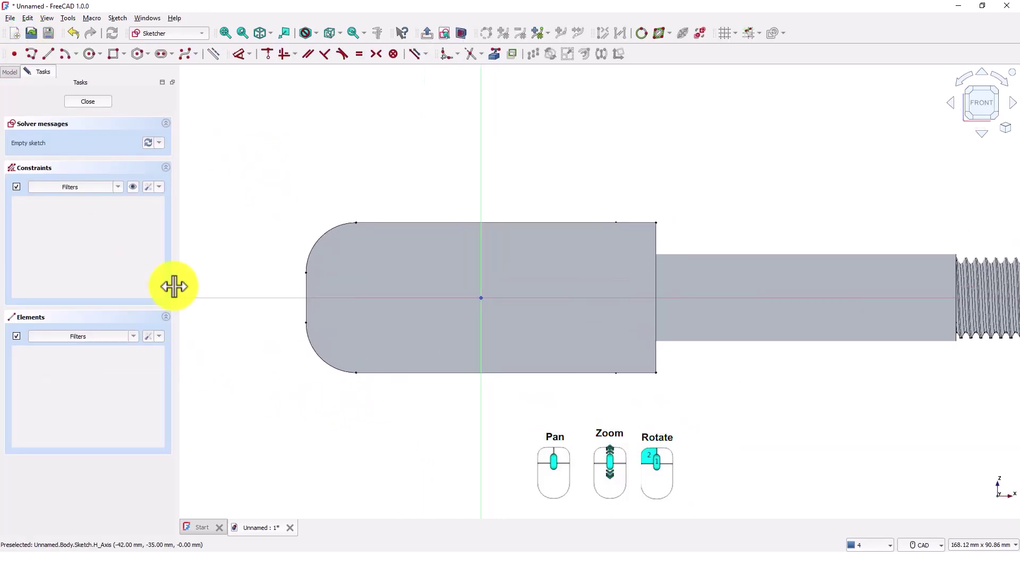
Step: Sketch a horizontal slot on the horizontal axis near the arm's rounded end, with about 18 mm between arc centres and a 5 mm radius
click(160, 54)
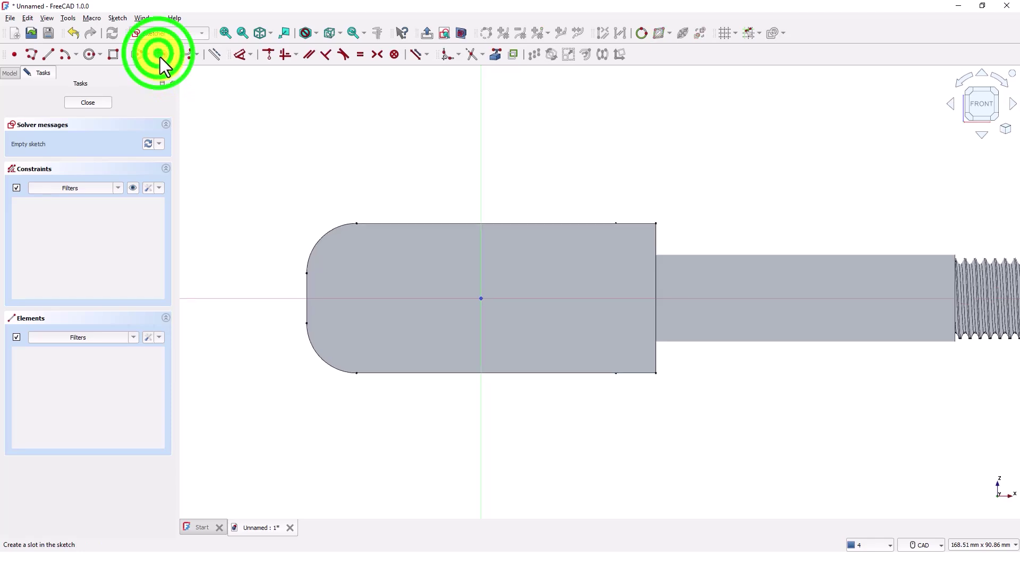
click(357, 299)
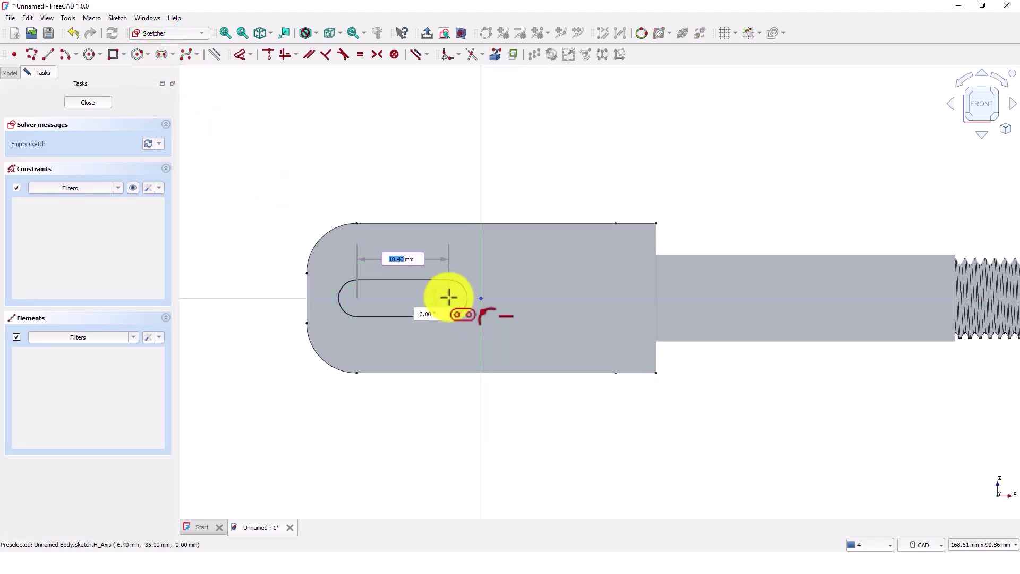
click(449, 298)
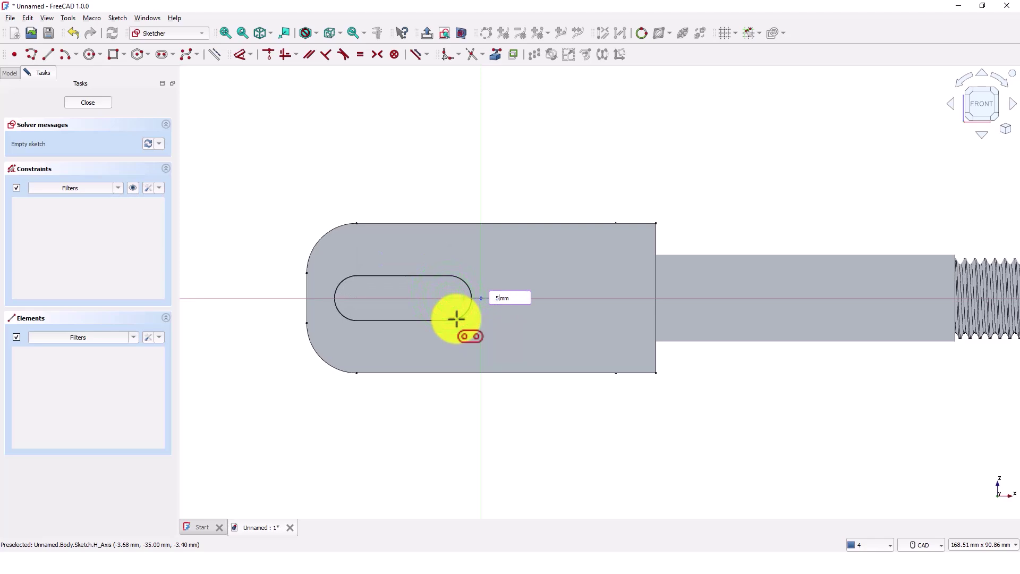
text(5)
key(Return)
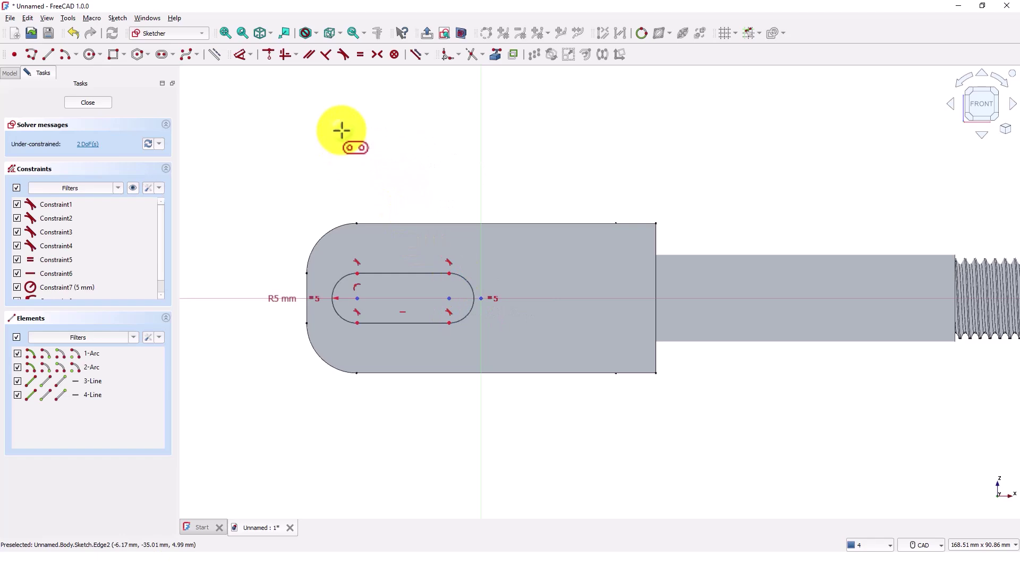
Step: Dimension the slot's straight upper edge and set its length to 15 mm
click(241, 54)
click(395, 271)
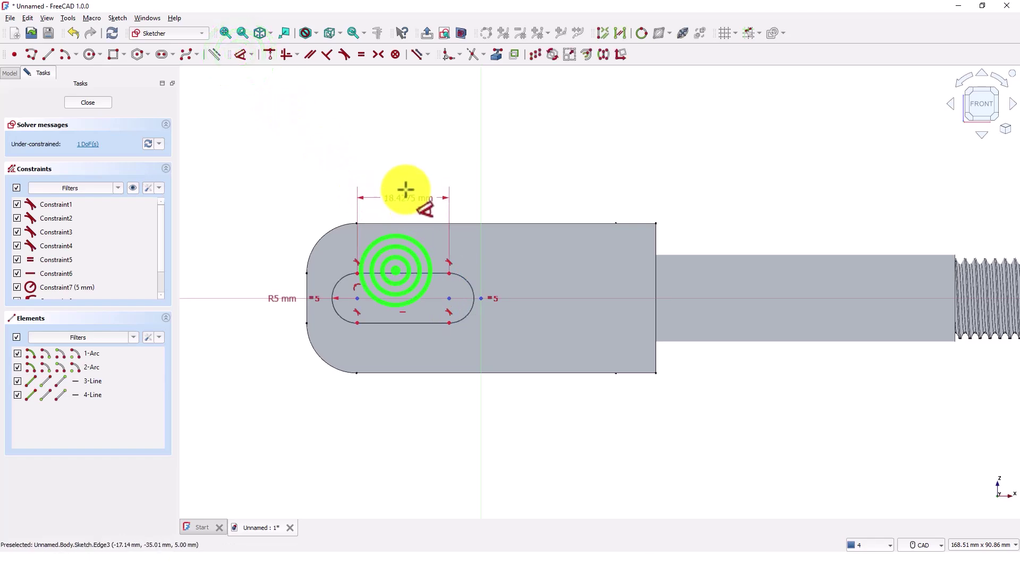
click(406, 187)
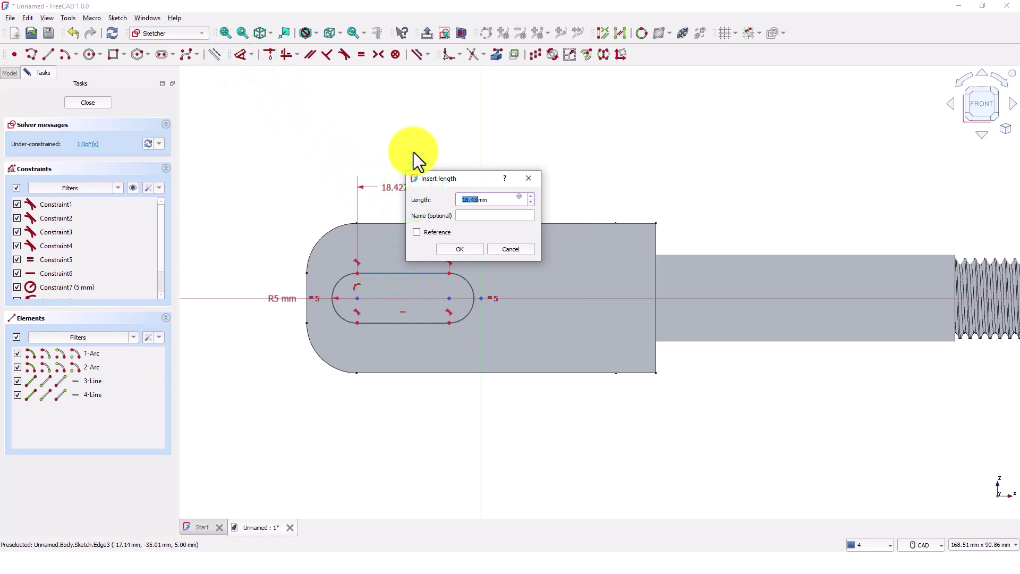
key(Escape)
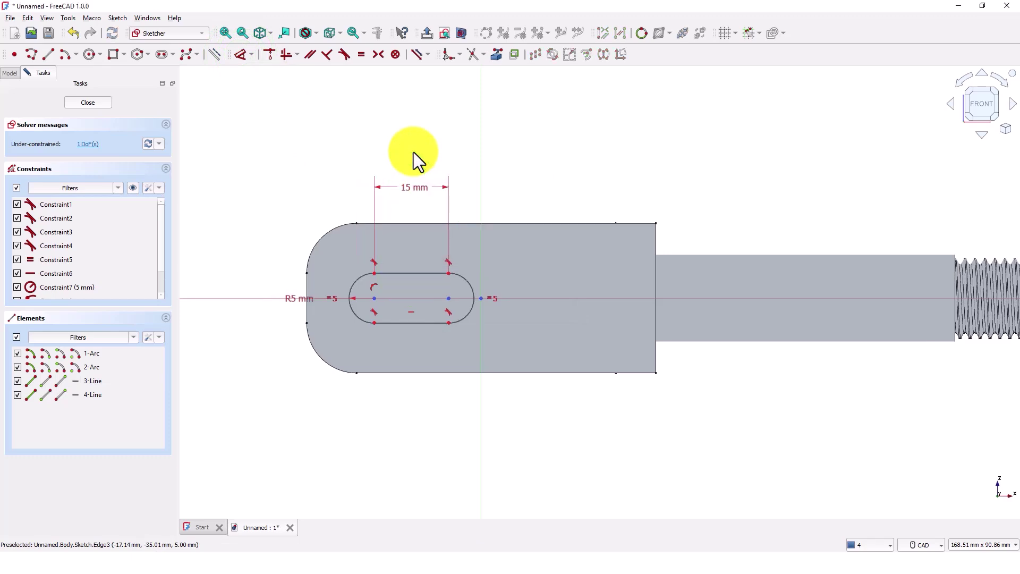
right_click(359, 152)
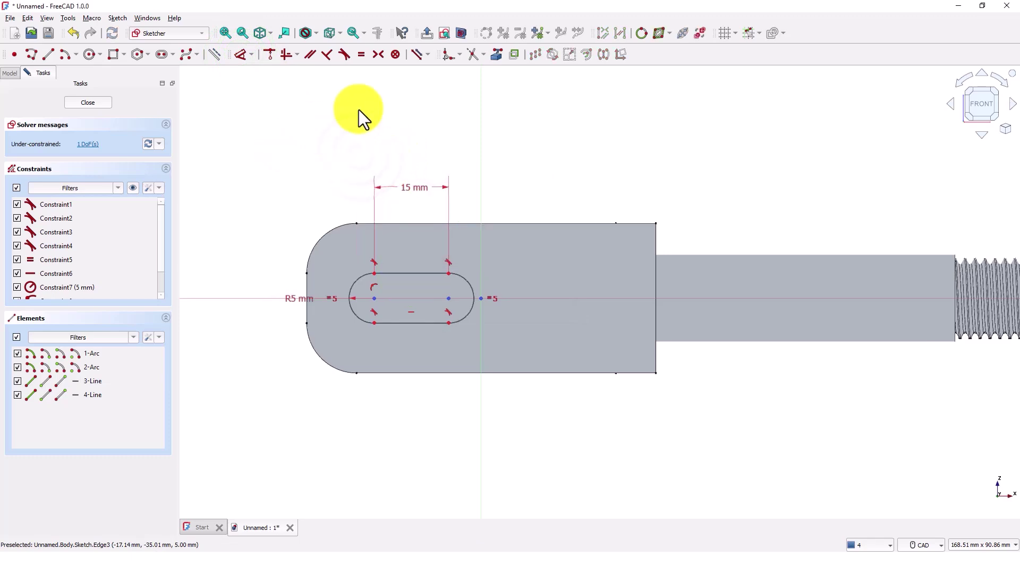
Step: Reference the arm's straight end edge as external geometry, constrain the nearer slot arc centre 10 mm from it, and close the sketch
click(497, 55)
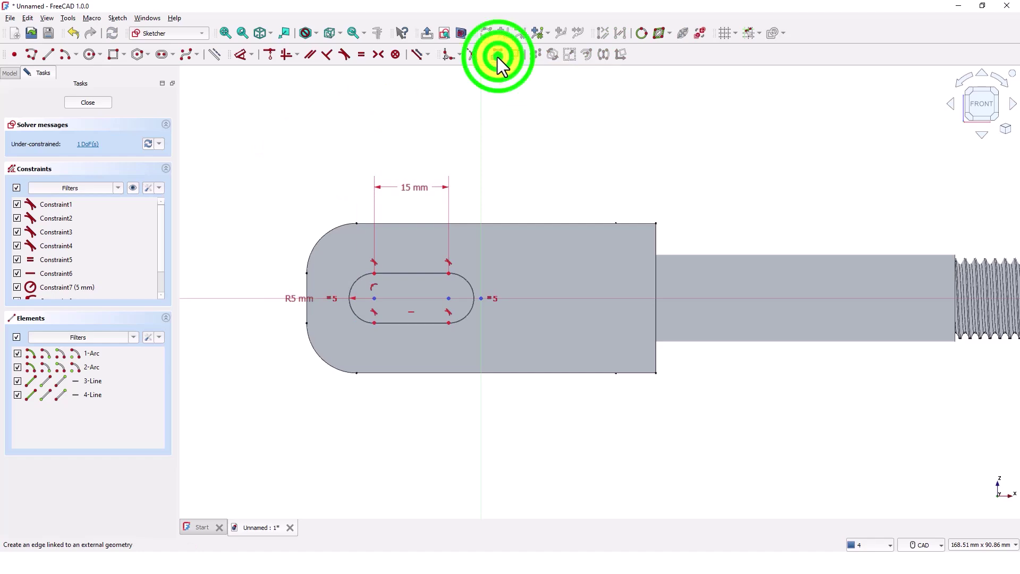
click(307, 283)
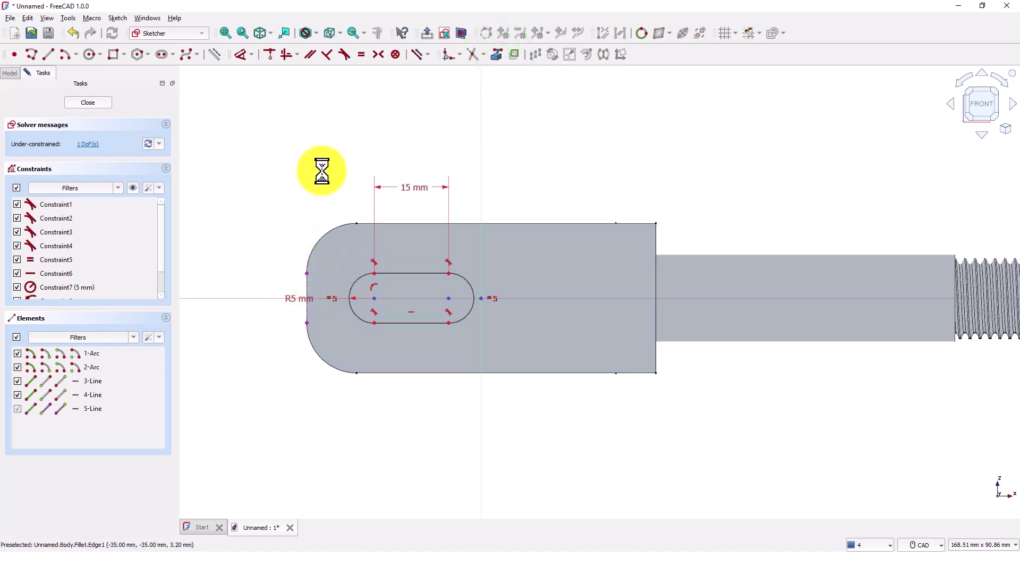
click(241, 54)
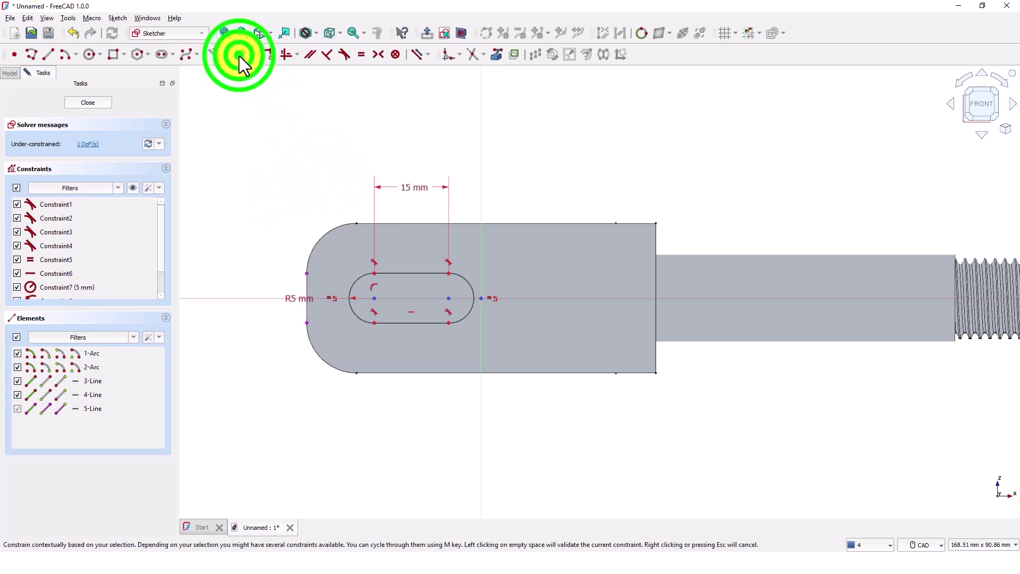
click(304, 281)
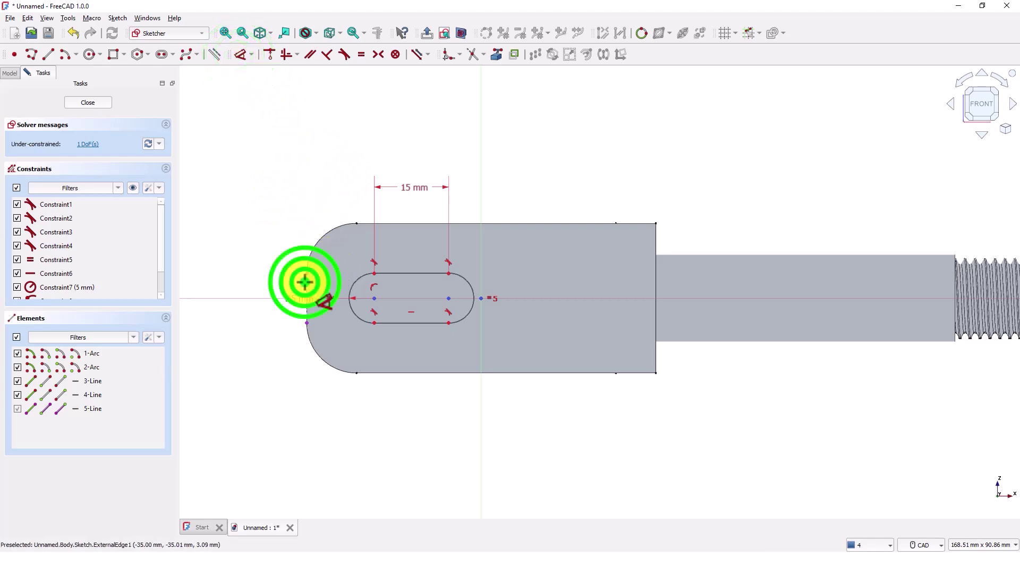
click(374, 298)
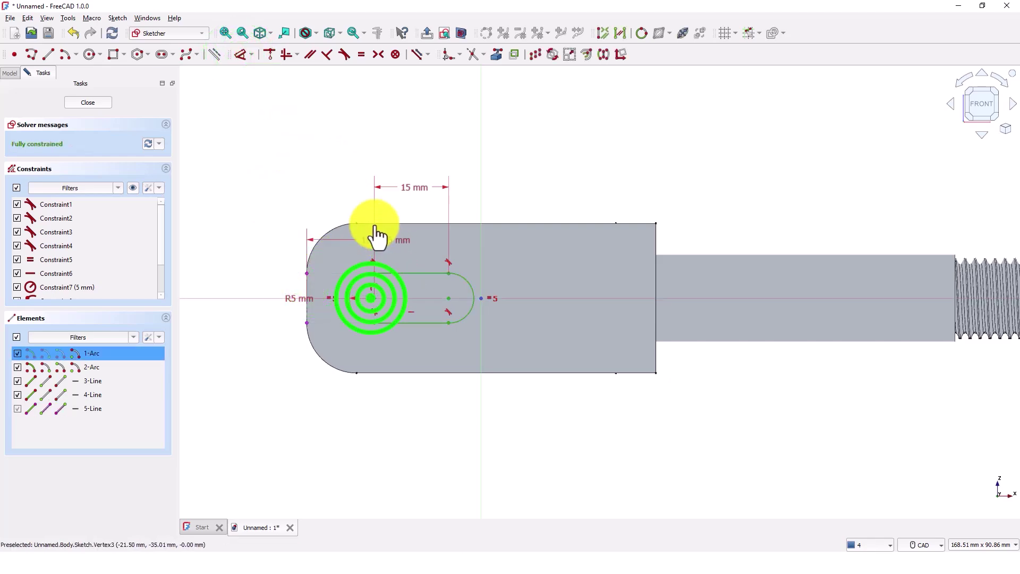
click(339, 140)
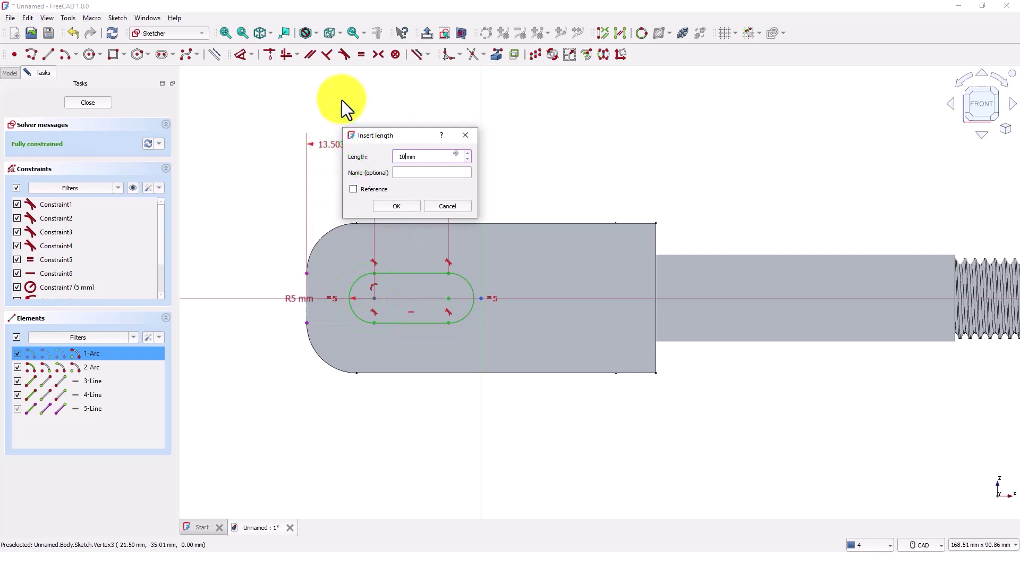
key(Escape)
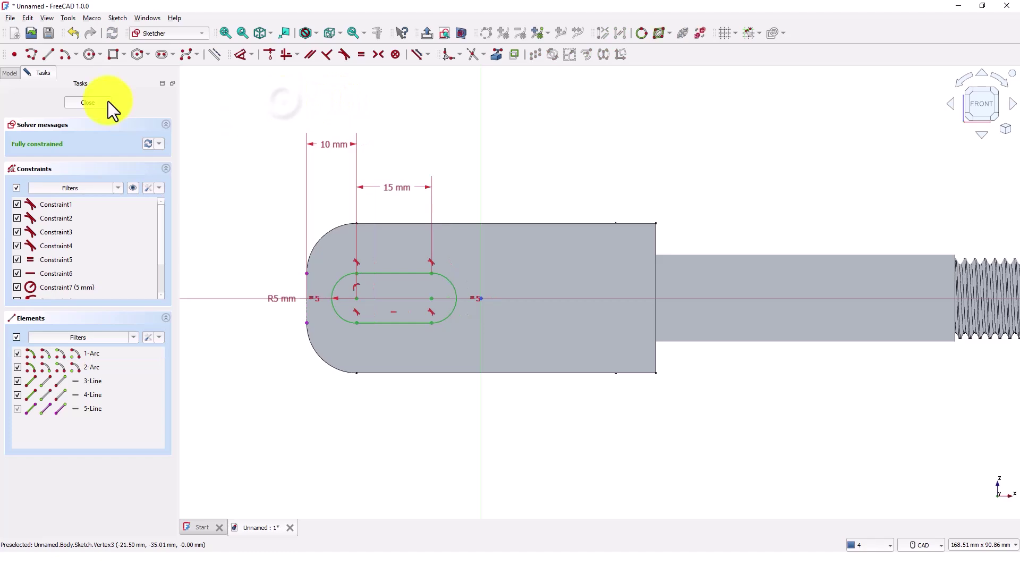
click(90, 102)
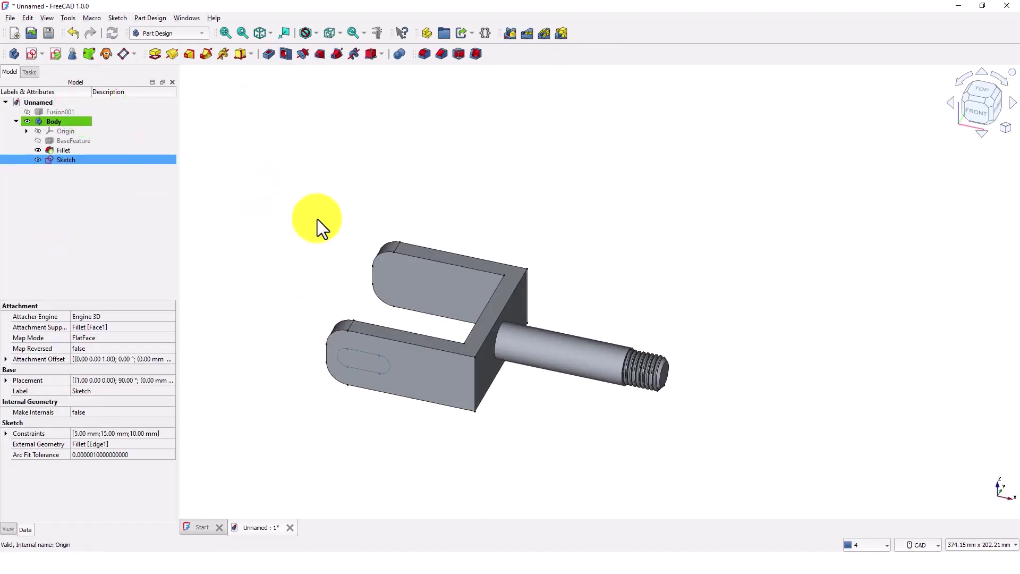
Step: Cut the slot sketch through both fork arms with a Pocket of type Through all
middle_drag(316, 221, 294, 200)
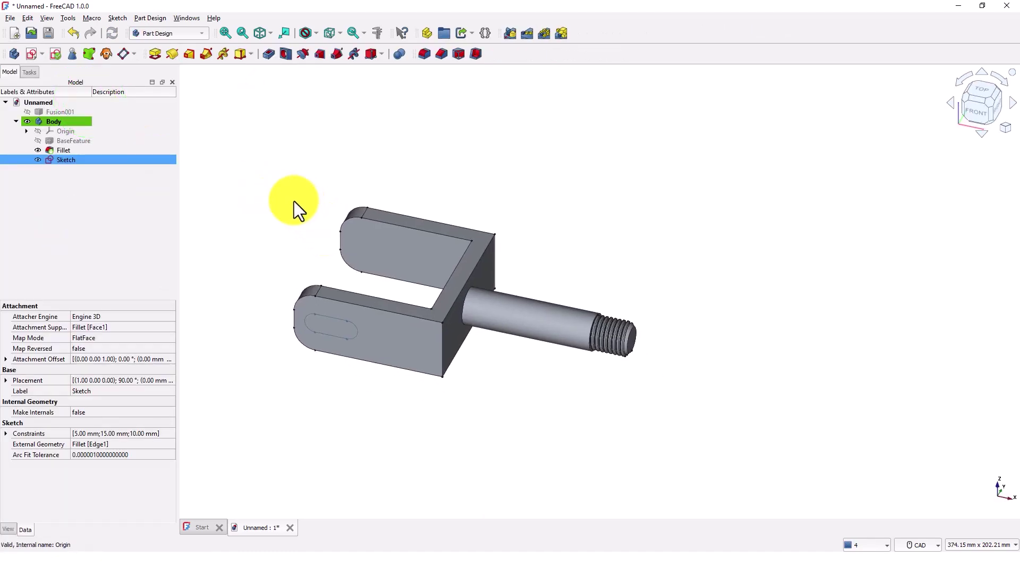
click(265, 55)
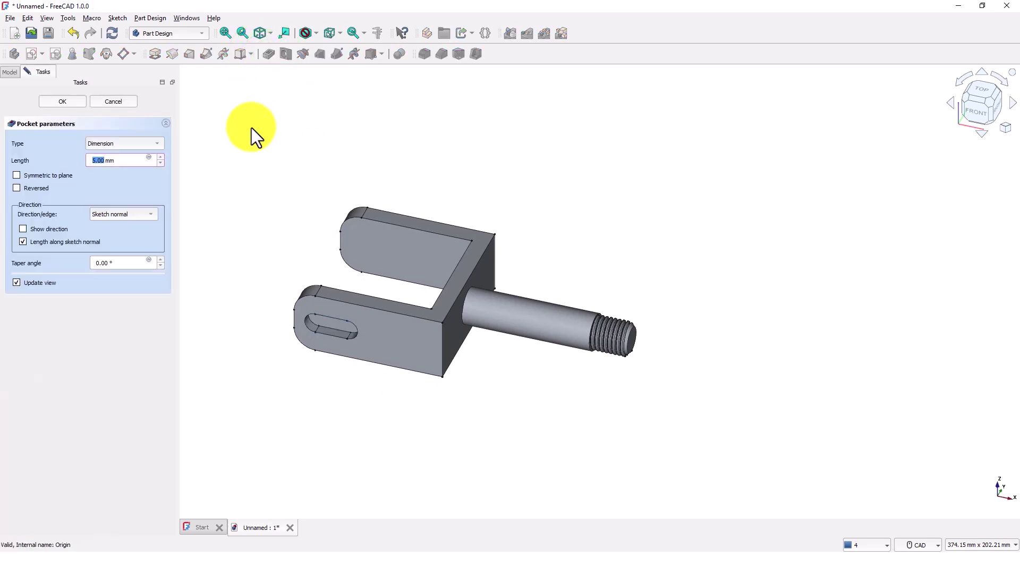
click(124, 142)
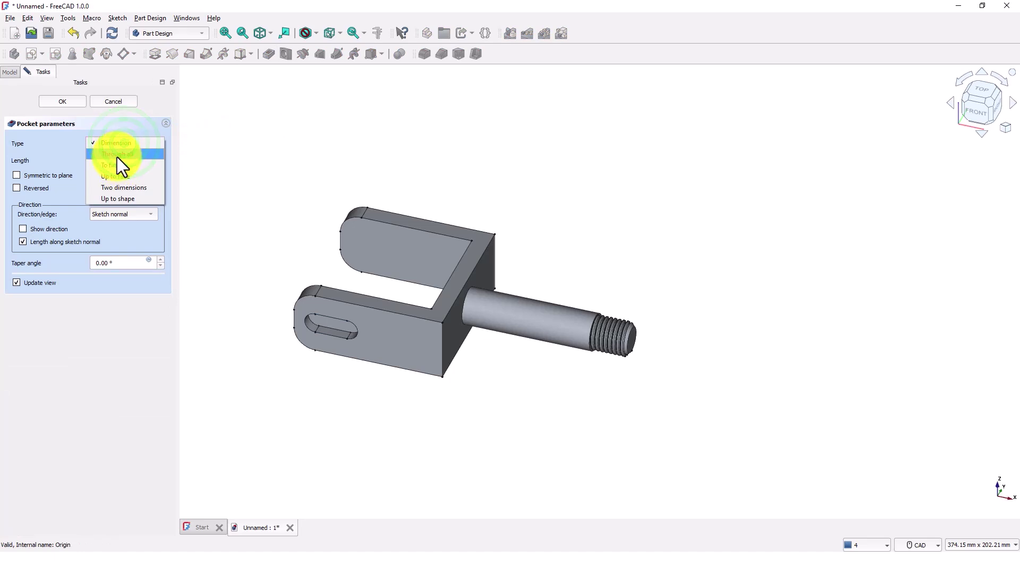
click(116, 157)
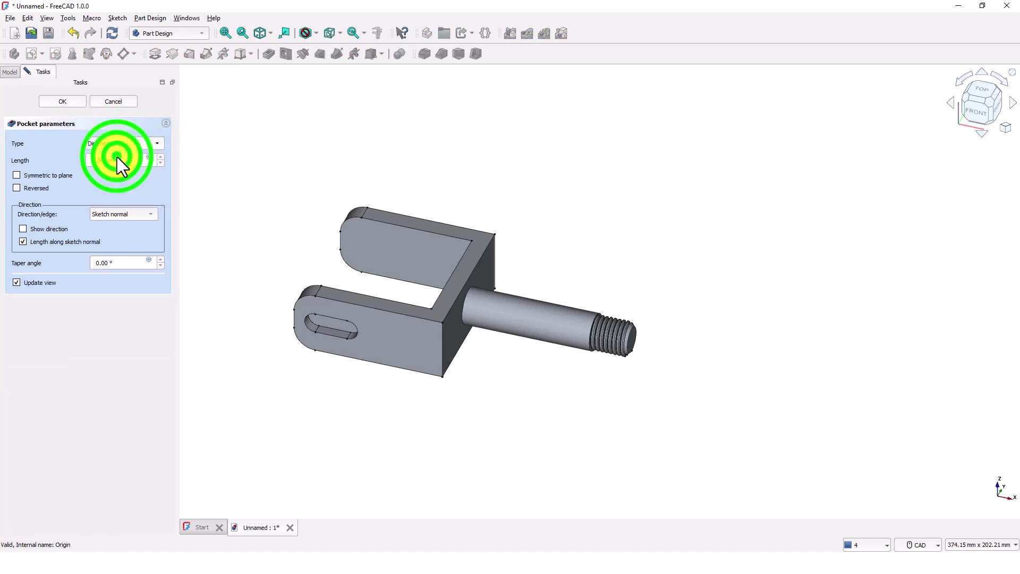
click(69, 100)
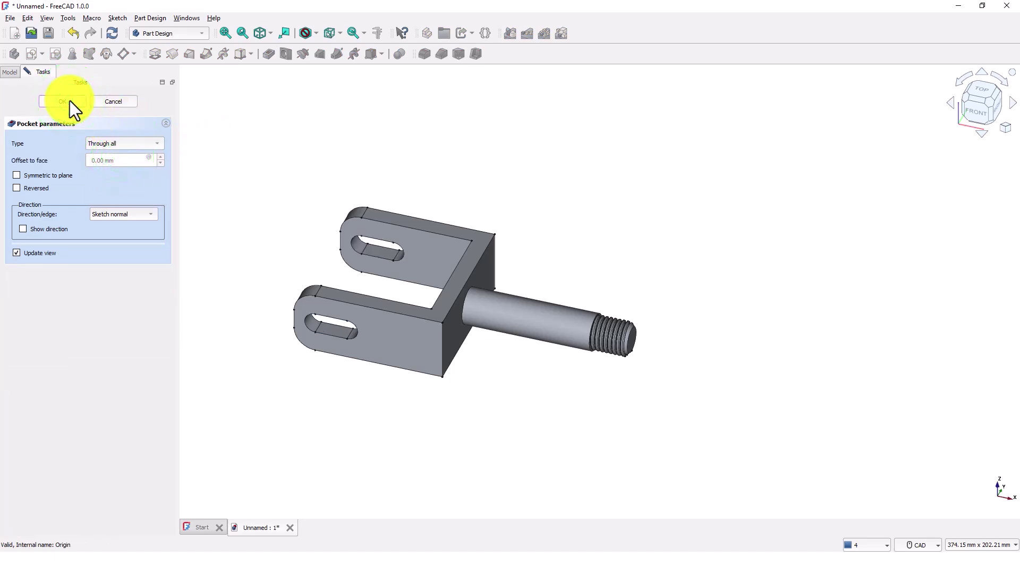
middle_drag(431, 194, 532, 234)
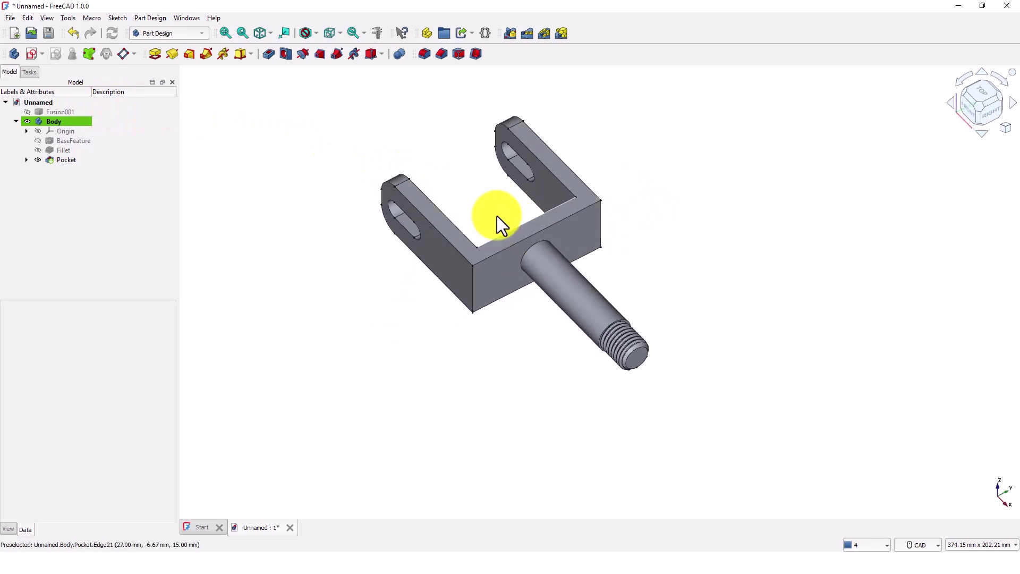
scroll(496, 216, up, 2)
middle_drag(490, 205, 746, 315)
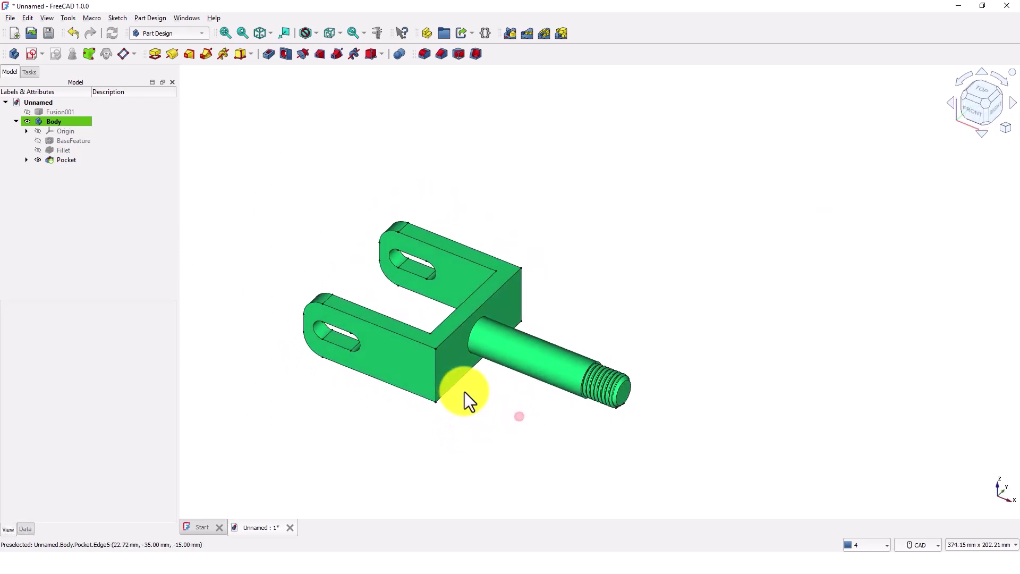